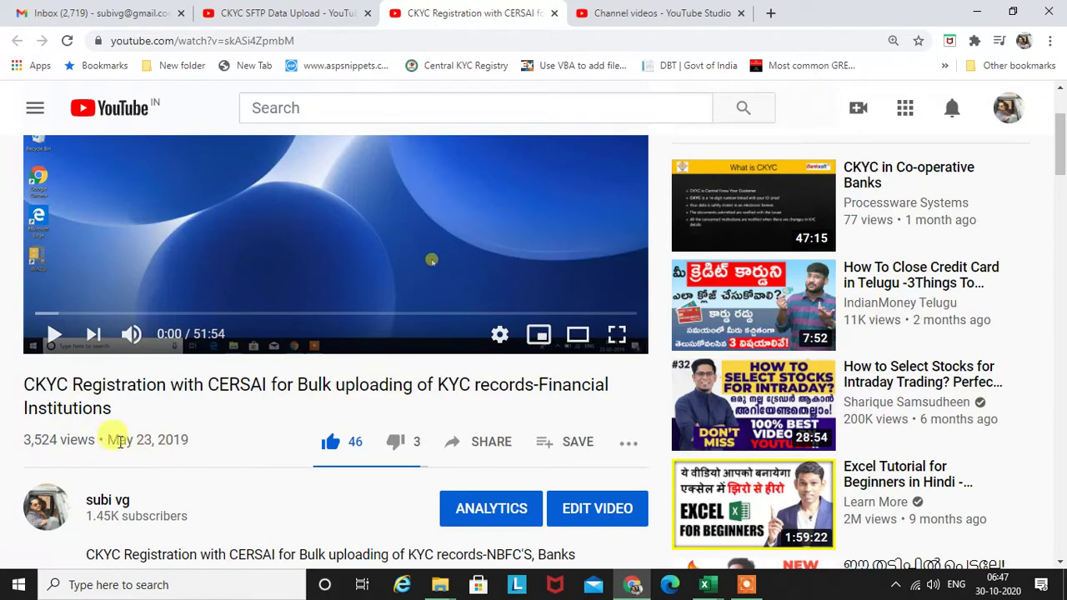
Review the CKYC Registration video's publication date, description and free-version download links
left_click_drag(119, 439, 493, 414)
scroll(483, 408, "up", 2)
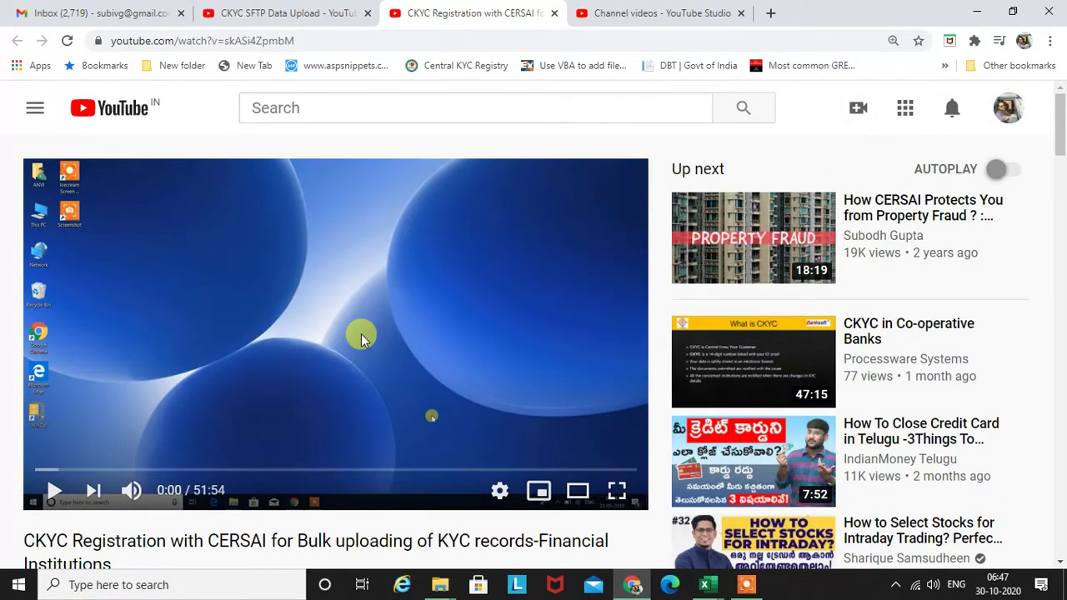
scroll(441, 357, "down", 2)
scroll(333, 398, "down", 1)
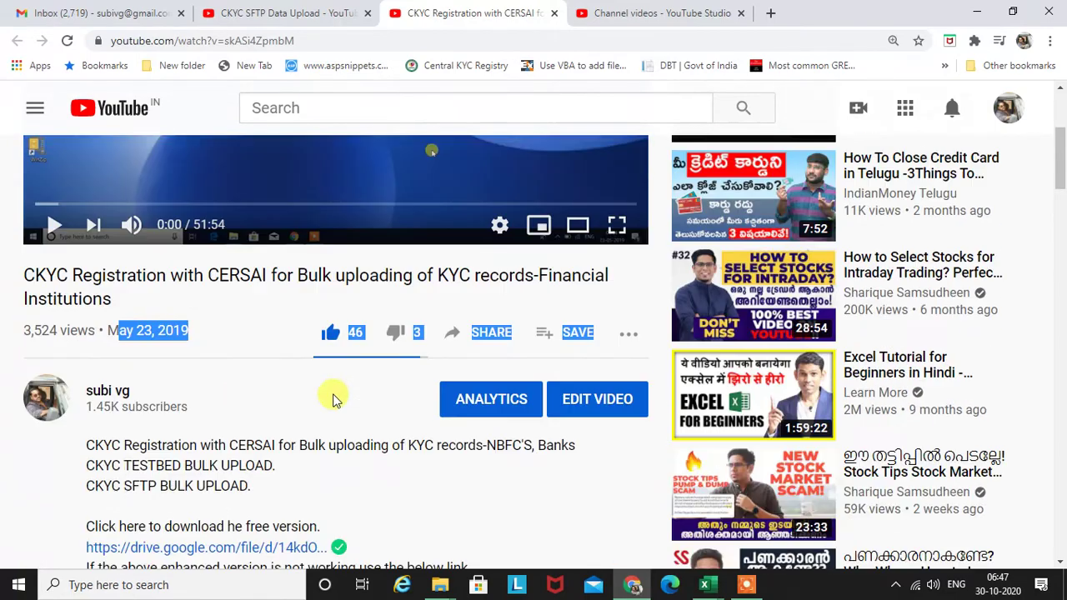
scroll(332, 399, "down", 2)
left_click(274, 292)
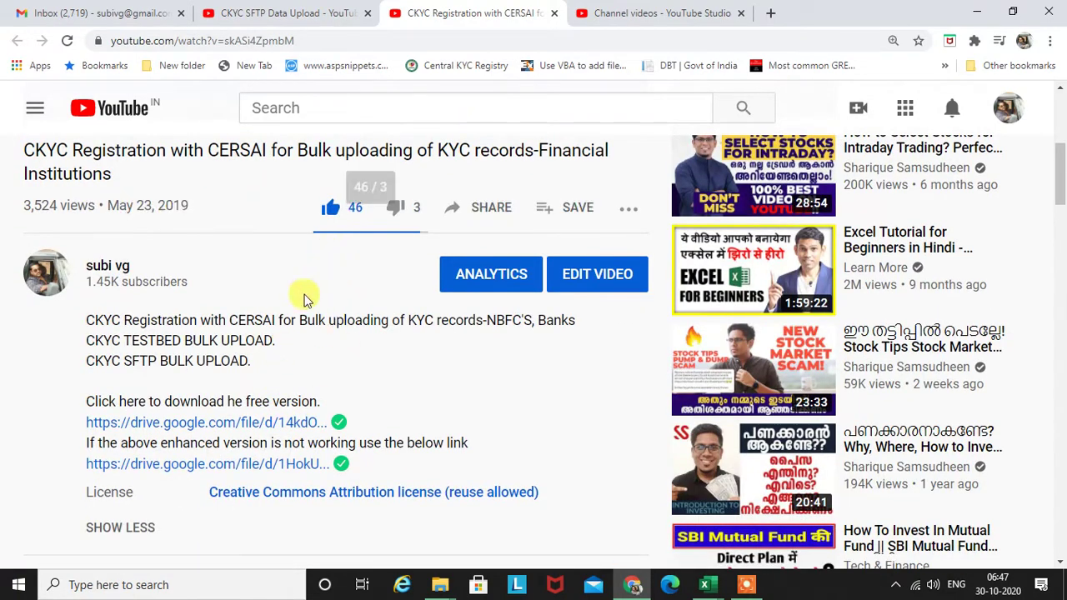
scroll(204, 325, "down", 1)
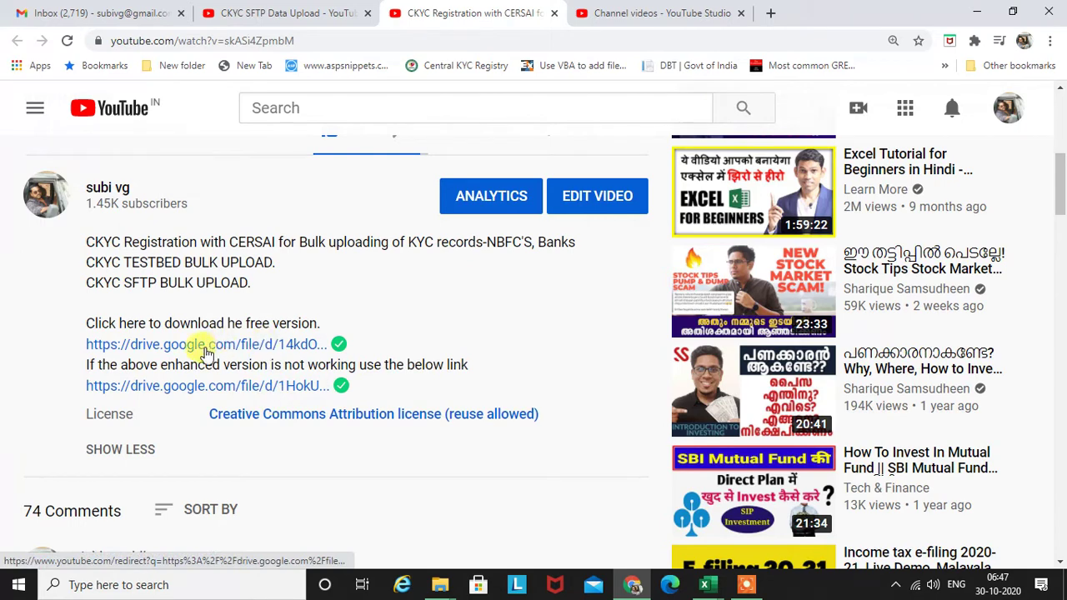
left_click_drag(119, 323, 335, 325)
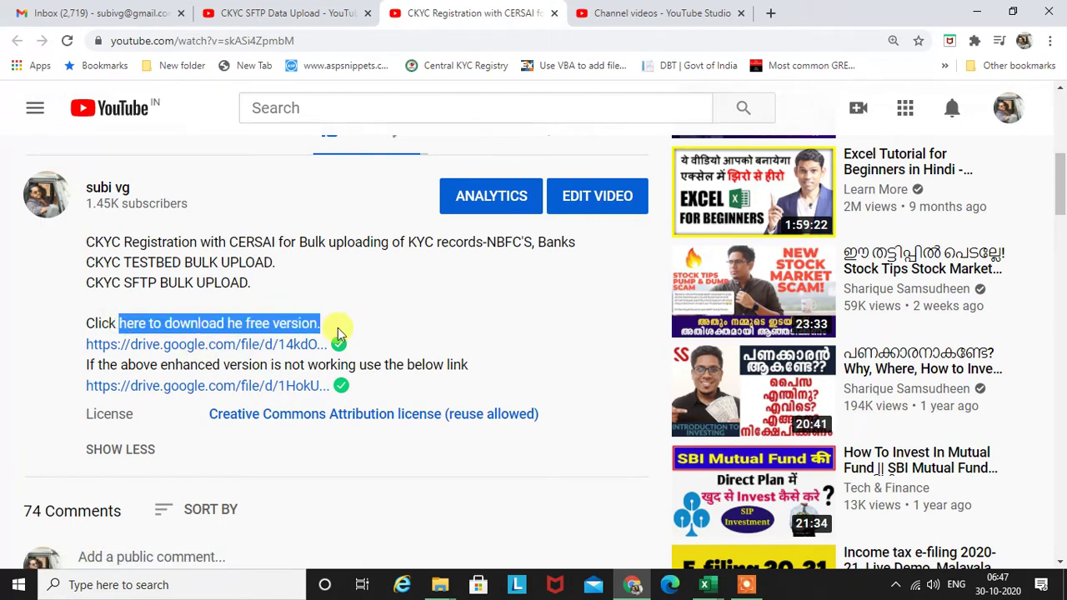
mouse_move(282, 345)
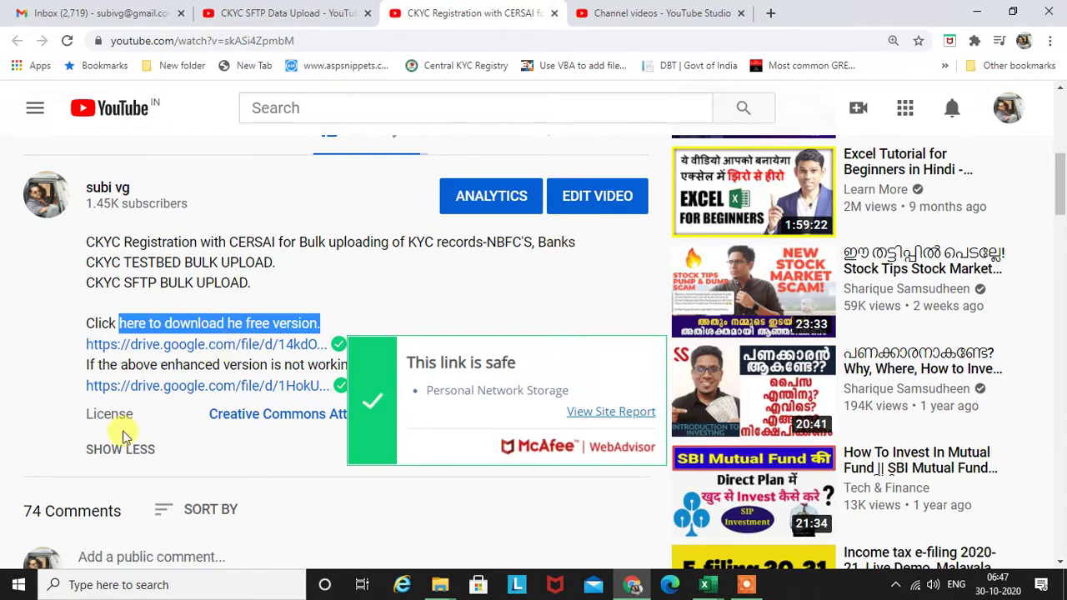
left_click(266, 455)
scroll(266, 455, "down", 3)
scroll(255, 352, "up", 3)
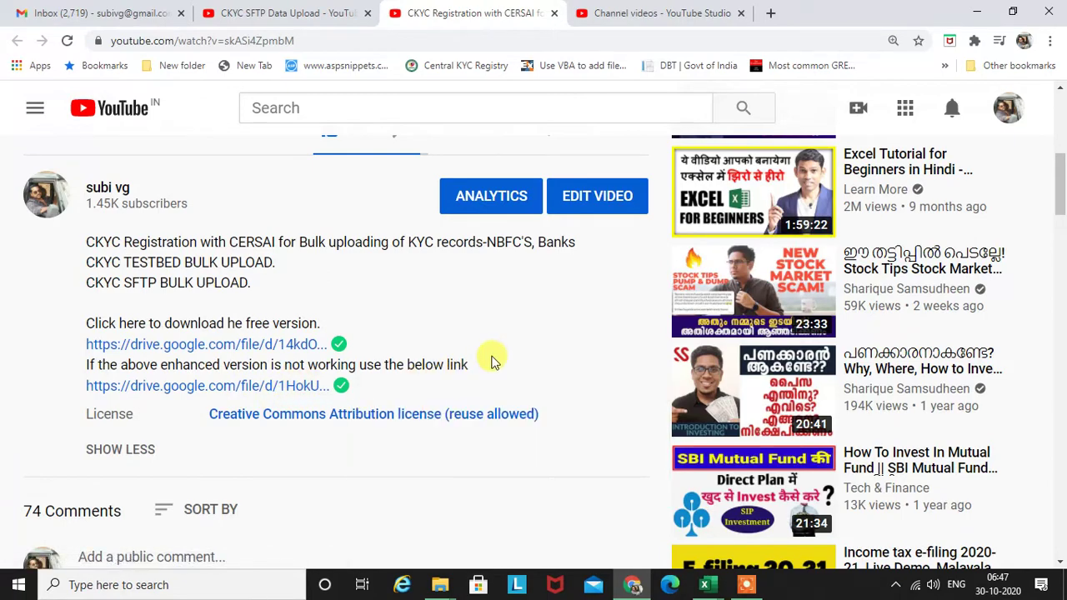
Switch to the CKYC SFTP Data Upload video page and view its title and publication details
scroll(493, 348, "up", 5)
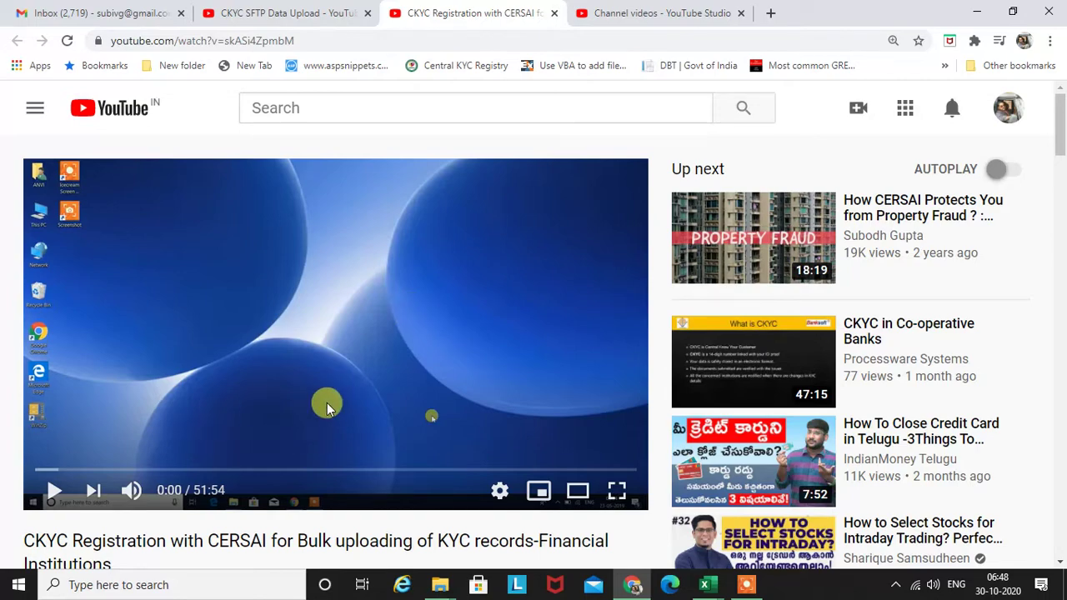
scroll(339, 420, "down", 3)
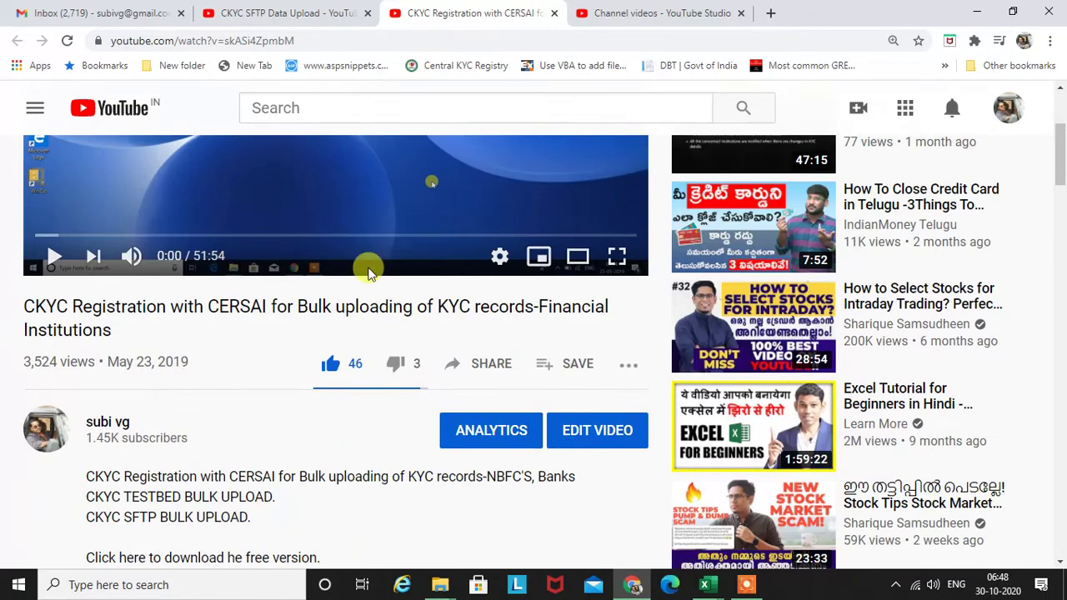
scroll(317, 381, "up", 2)
scroll(281, 429, "up", 1)
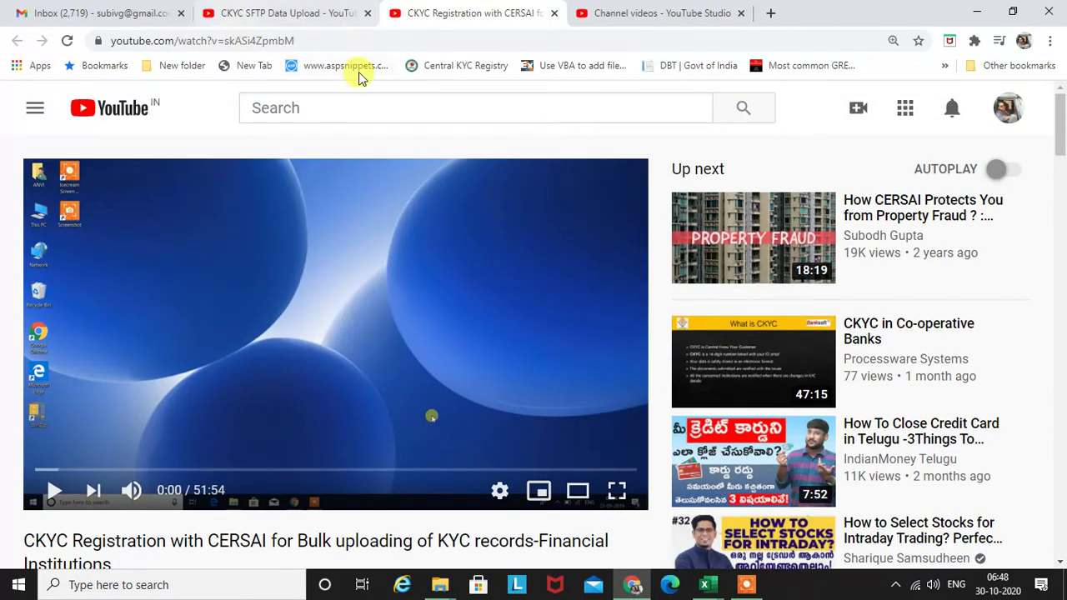
left_click(275, 12)
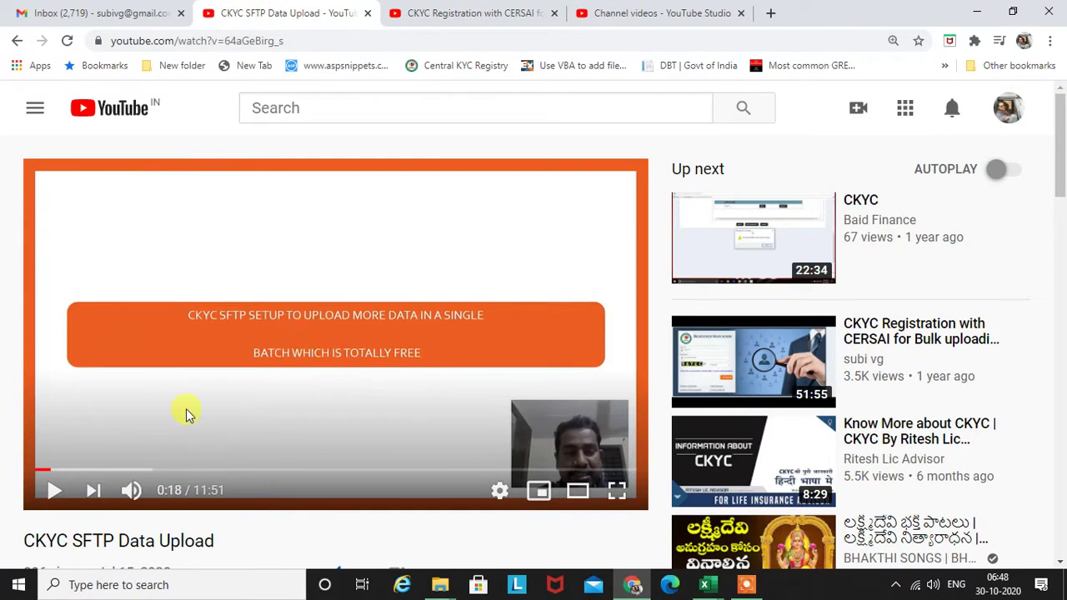
scroll(241, 475, "down", 1)
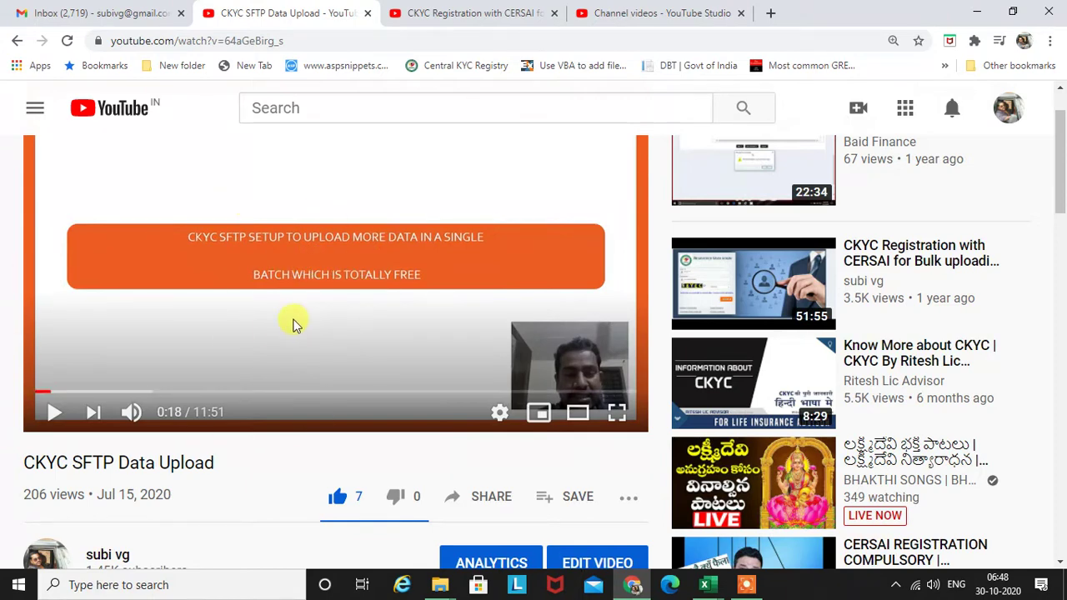
Switch to the Testbed 1.2 Limited Version workbook in Excel and inspect column K's header and first record code
left_click(711, 587)
left_click(712, 513)
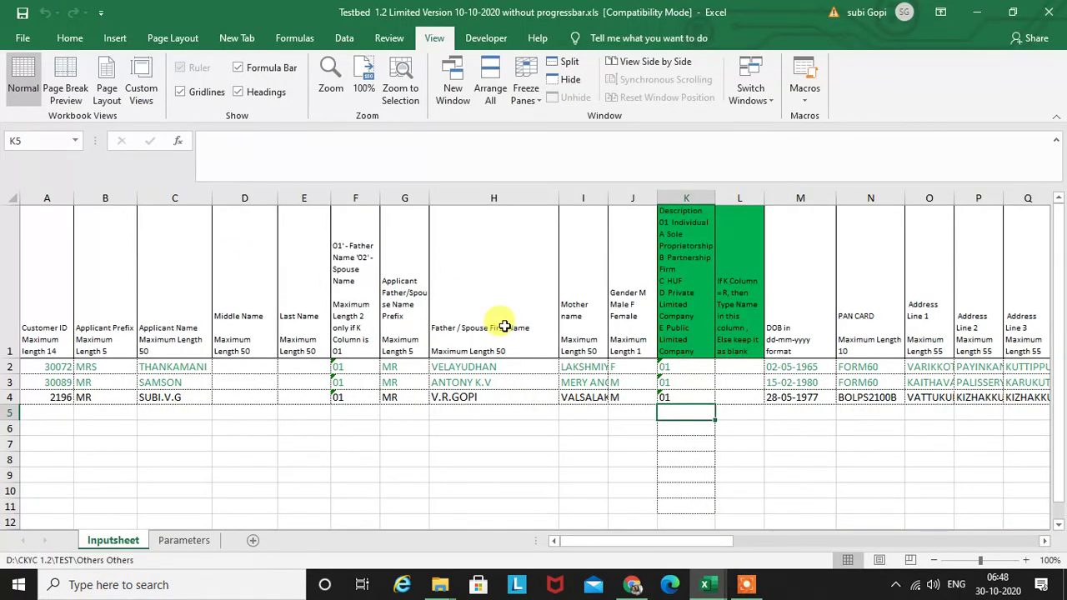
left_click(680, 316)
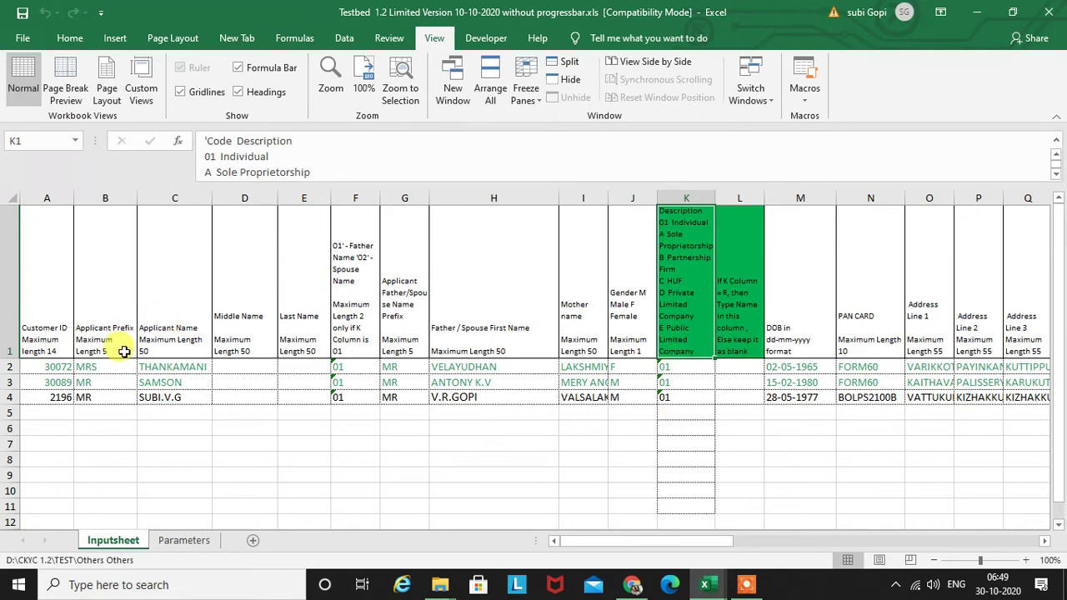
left_click(672, 367)
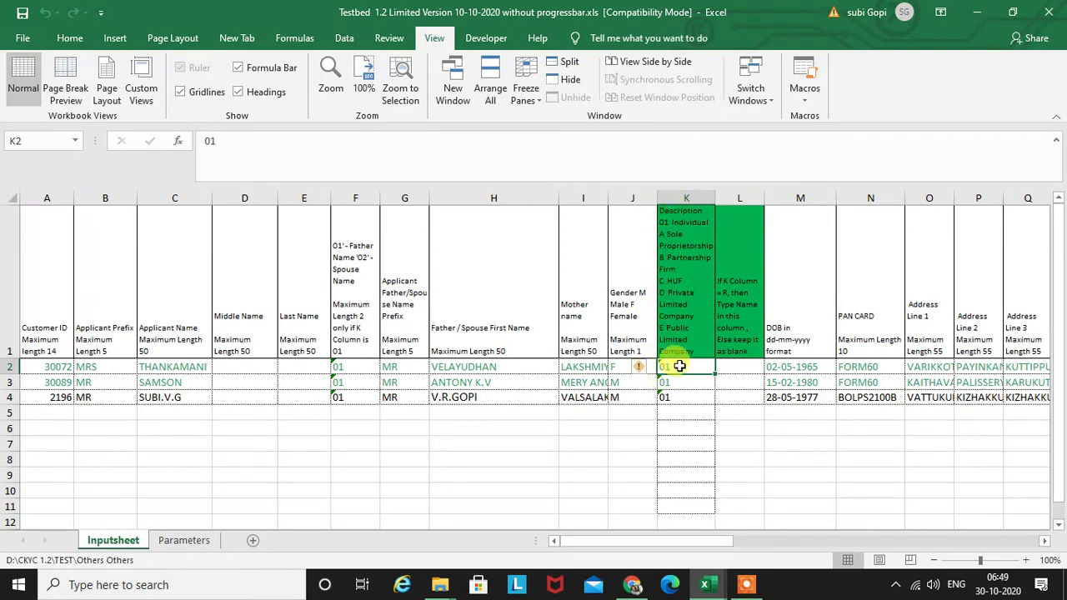
Enter the test code 1 in cells K6 and K7
left_click(665, 423)
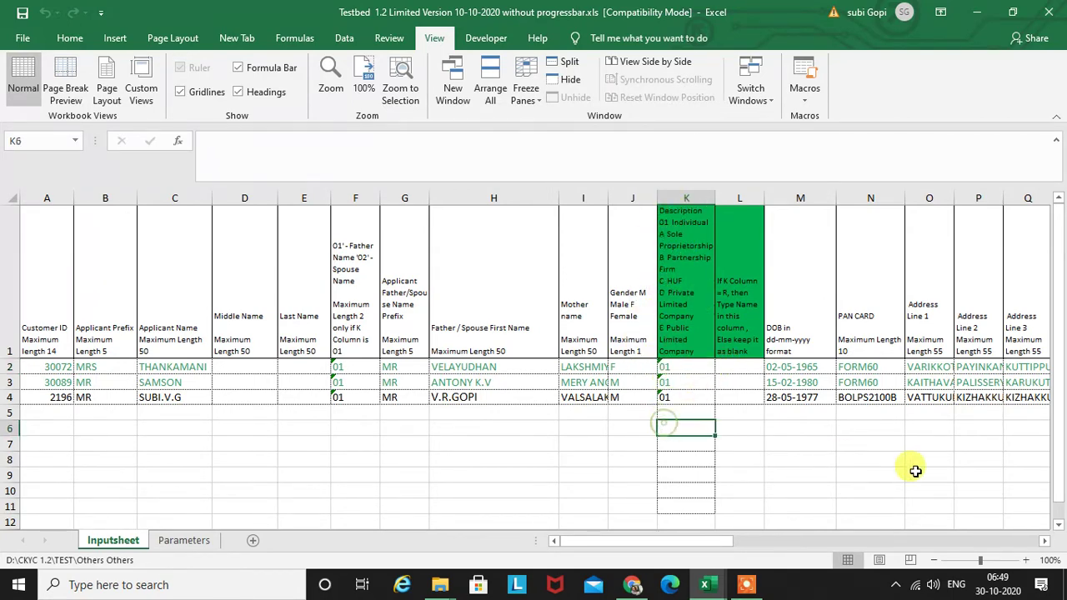
type("1")
key("Return")
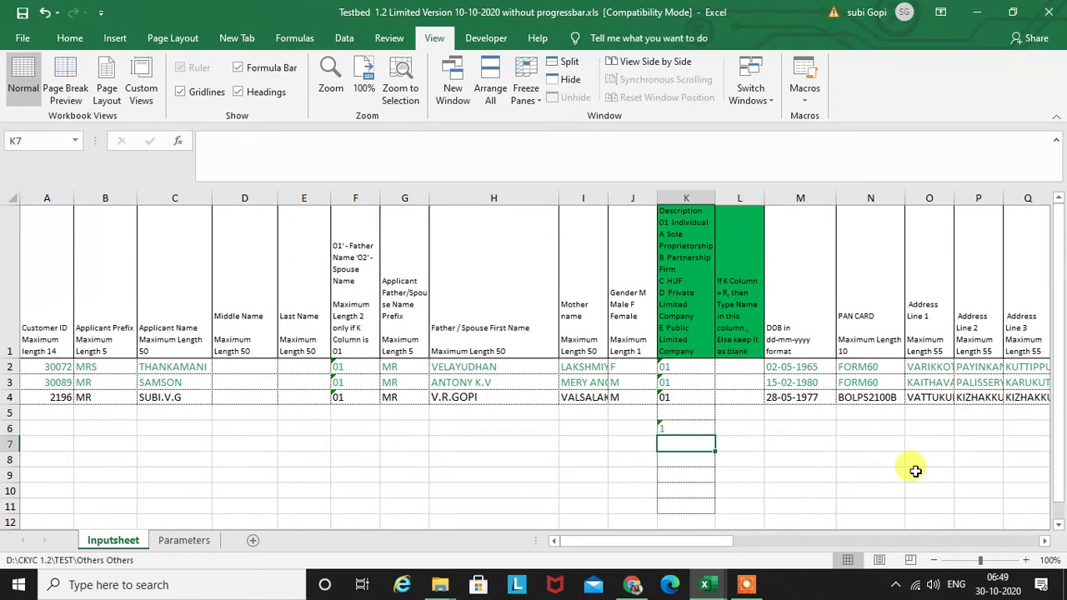
type("1")
key("Return")
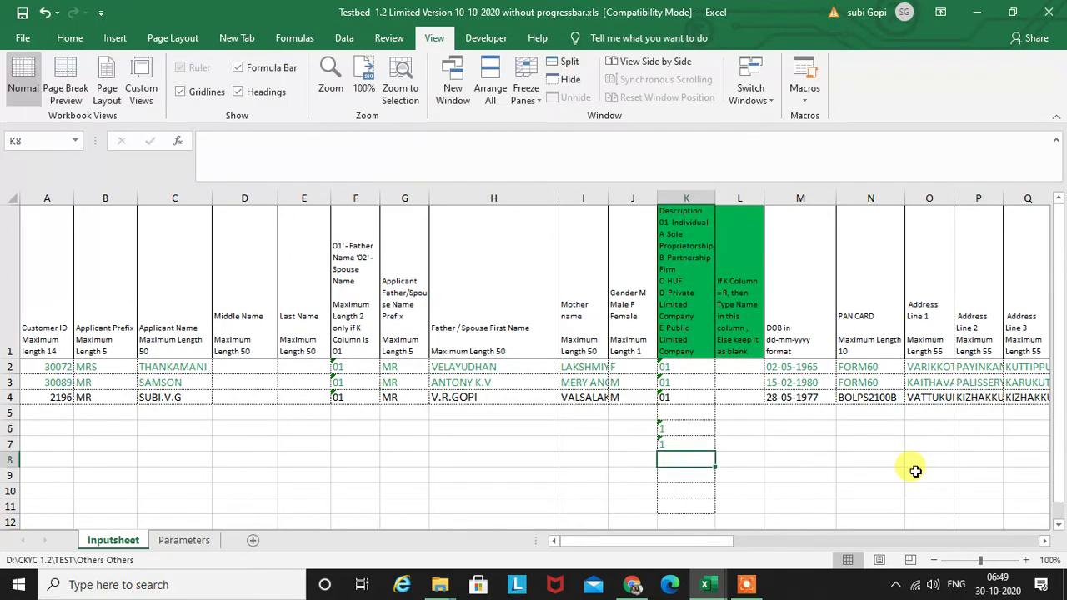
Replace the code in cell K7 with 01, re-entering it with a leading apostrophe as '01
key("Up")
type("01")
key("Return")
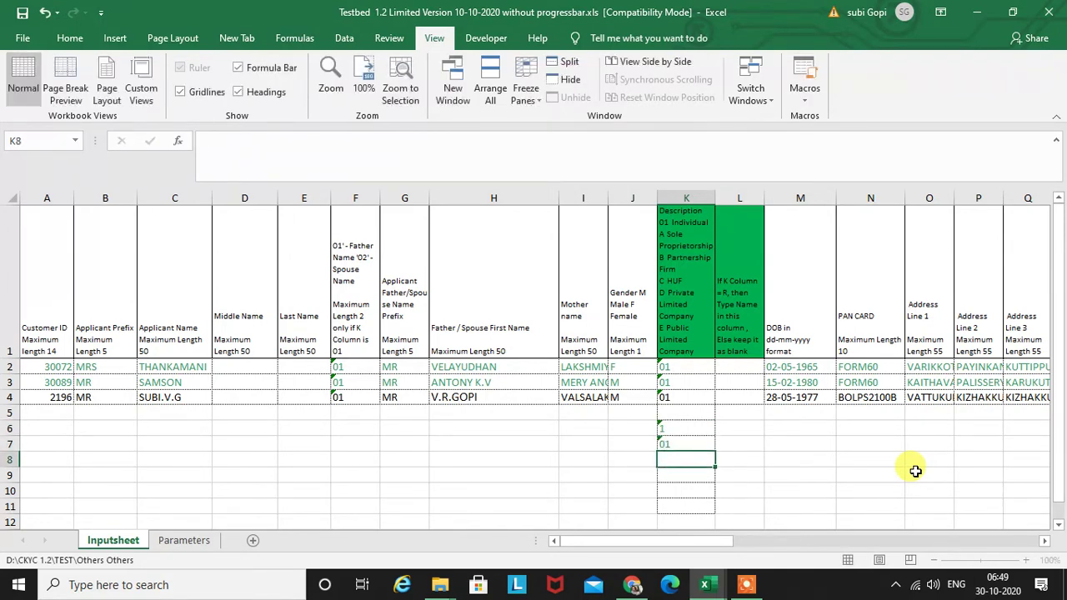
key("Up")
type("'")
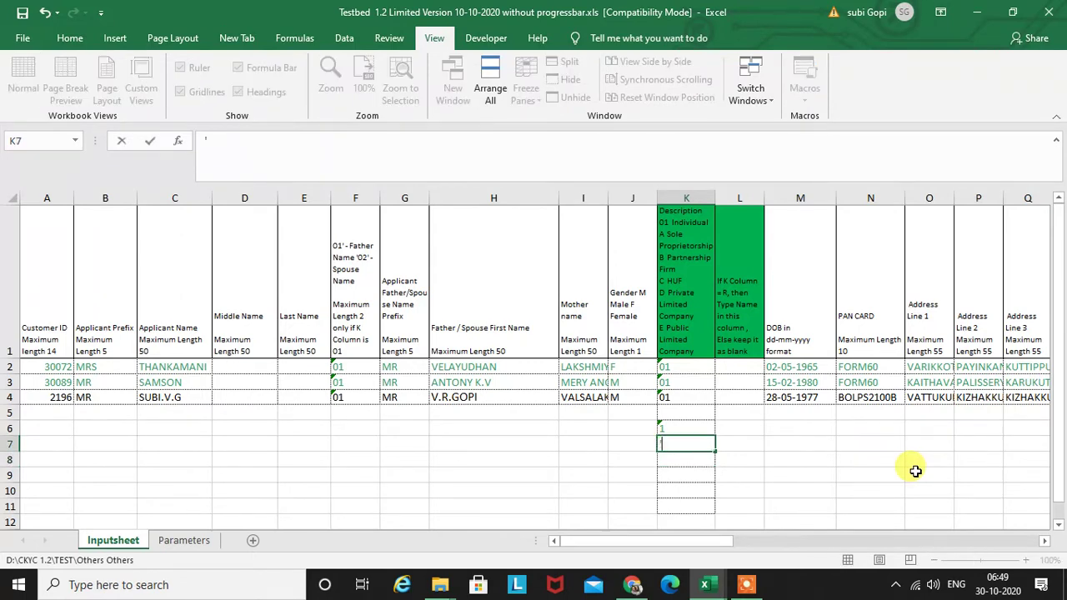
type("01")
key("Return")
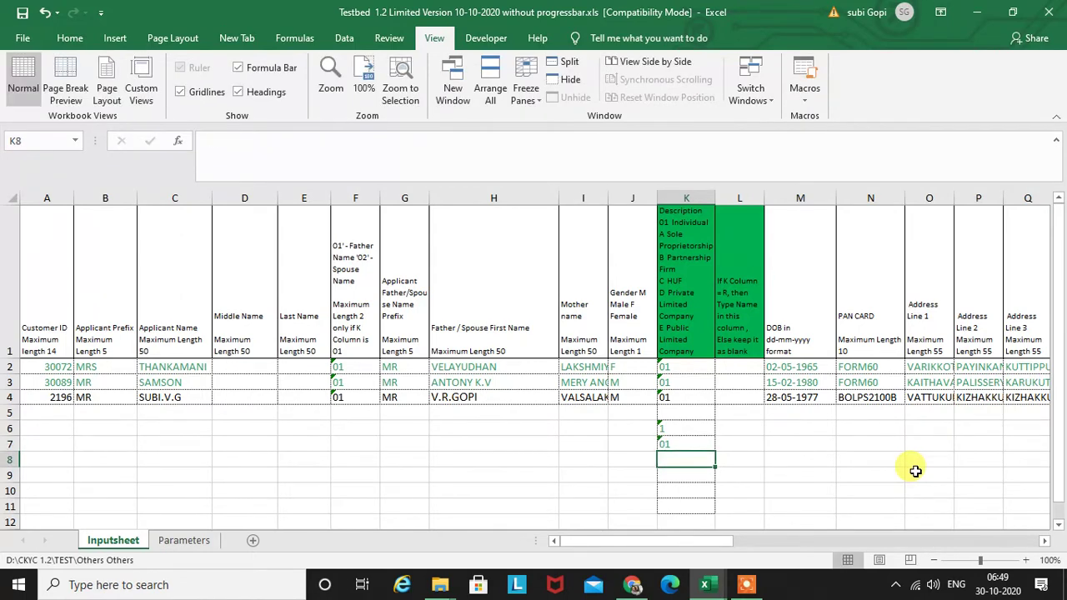
Clear cell K7, enter 01 without an apostrophe and clear the cell again
key("Up")
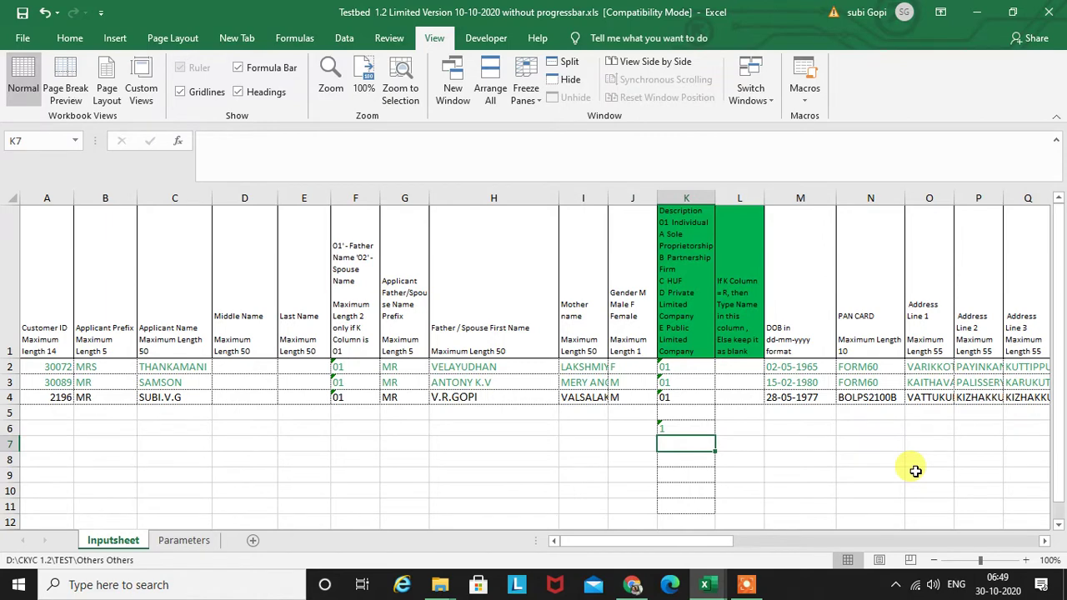
type("01")
key("Return")
key("Up")
key("Delete")
Format cell K7 with the Text number category
right_click(688, 445)
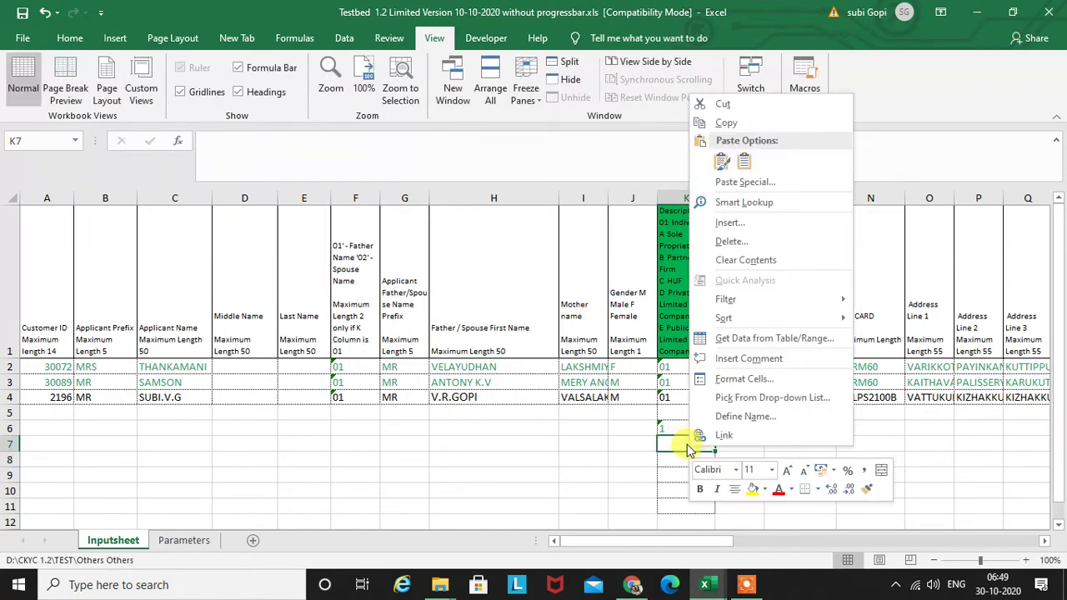
left_click(734, 378)
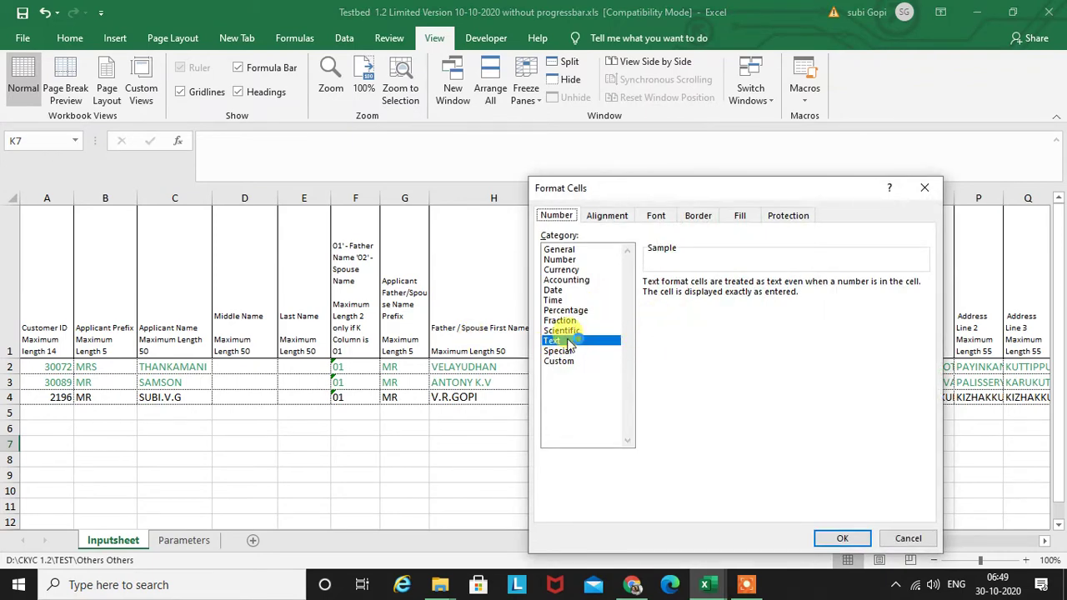
left_click(836, 538)
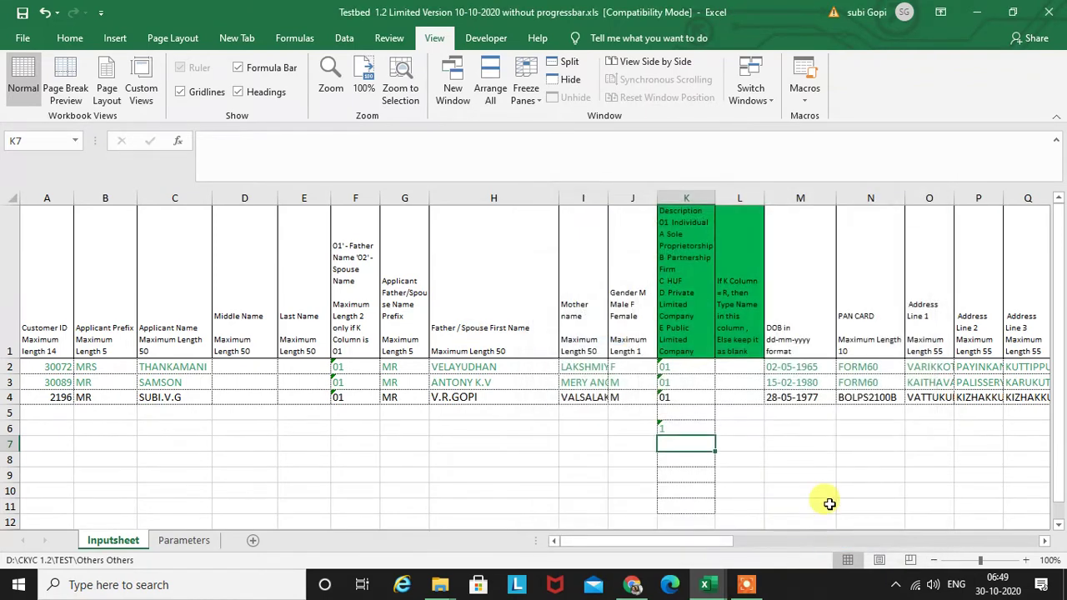
Enter '01 in cell K7 and clear the test codes from K7 and K6
type("'01")
key("Return")
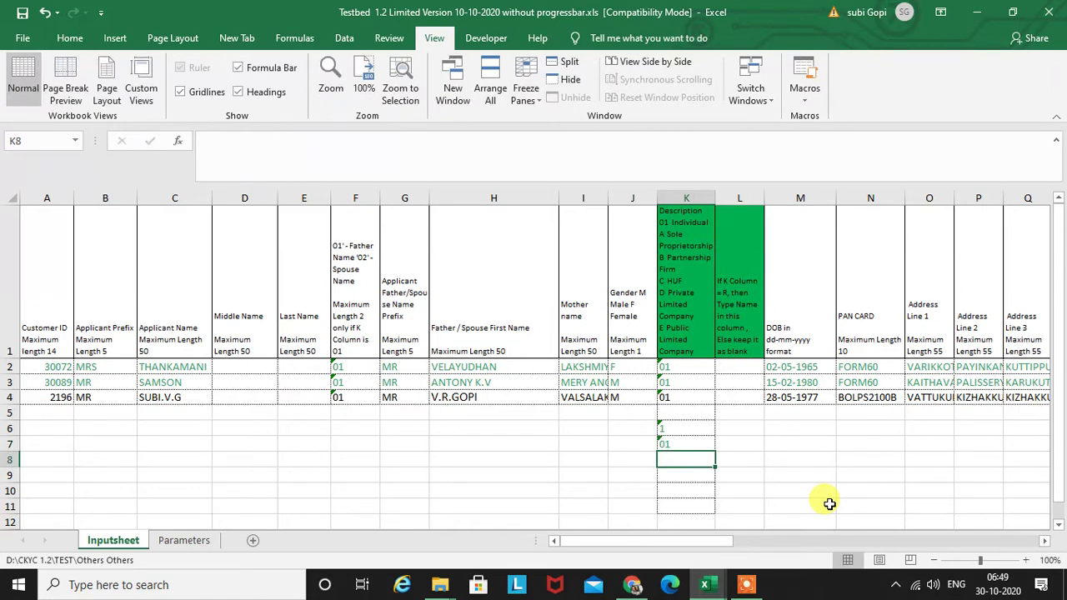
key("Up")
key("Delete")
key("Up")
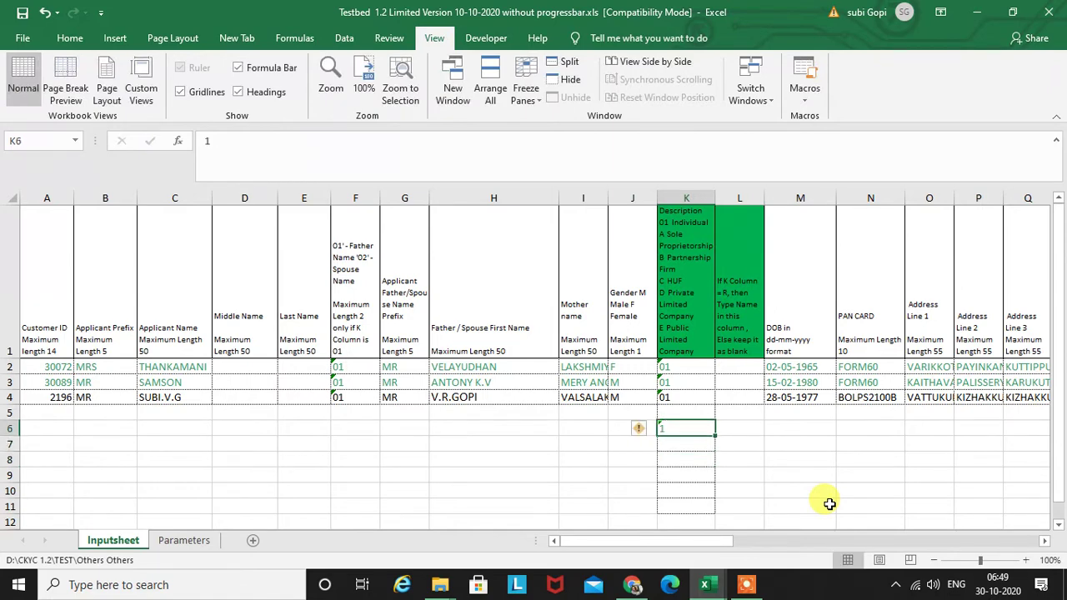
Read the complete list of entity type codes in header cell K1 without editing it
left_click(674, 305)
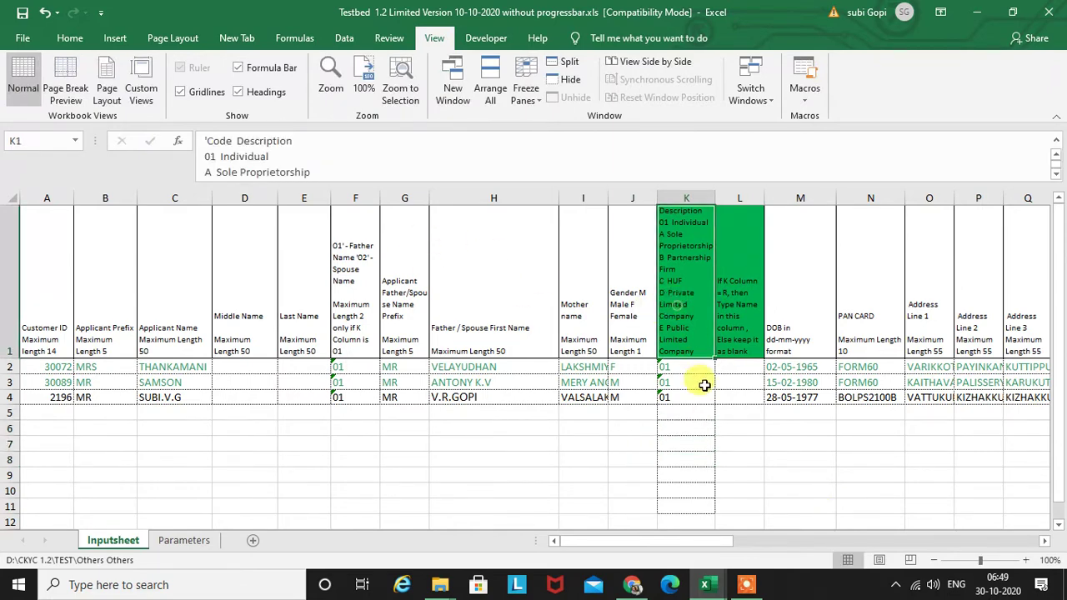
key("F2")
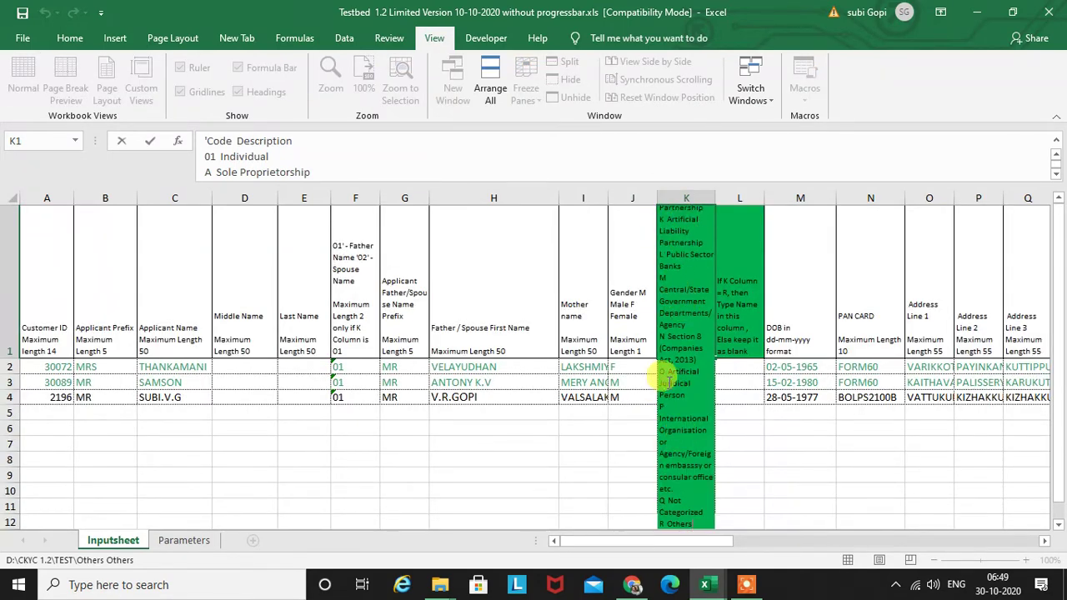
scroll(667, 381, "down", 1)
scroll(667, 381, "up", 1)
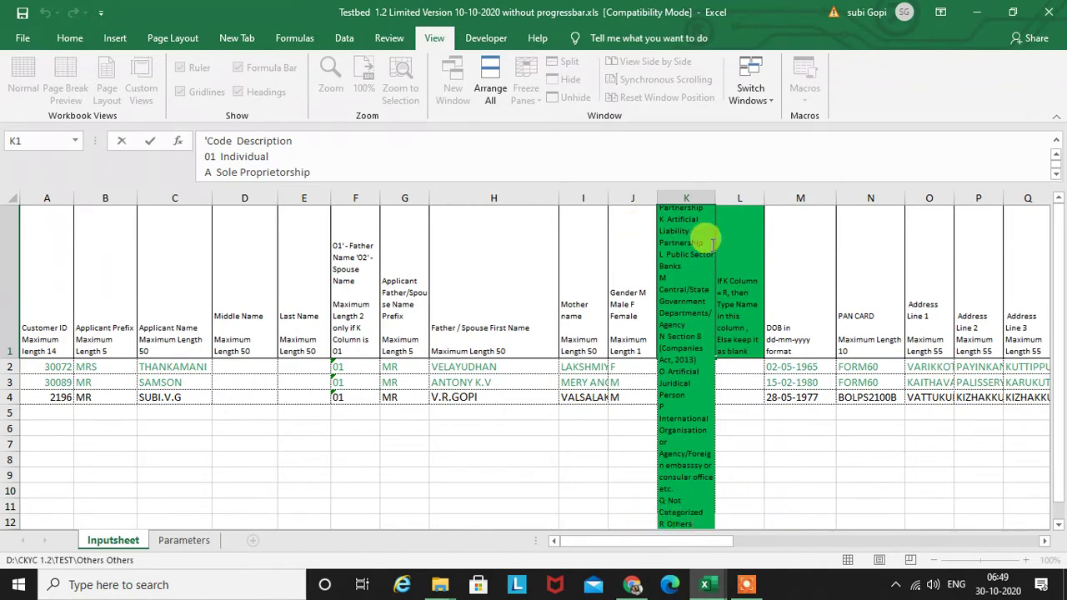
key("Escape")
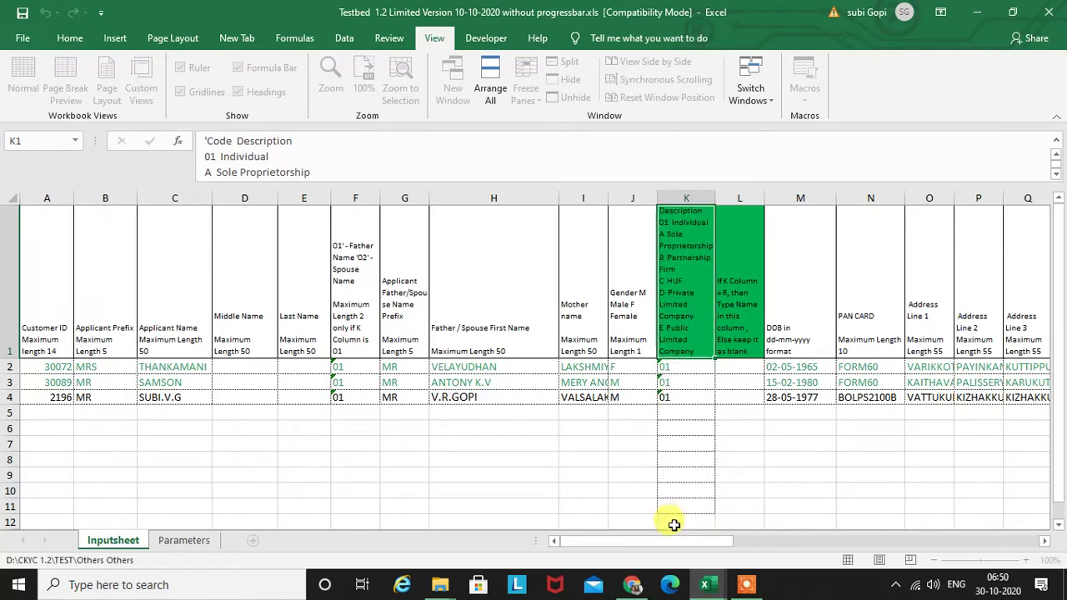
Inspect the column L cells of the three records and the PAN CARD header and first entry in column N
left_click_drag(737, 367, 732, 388)
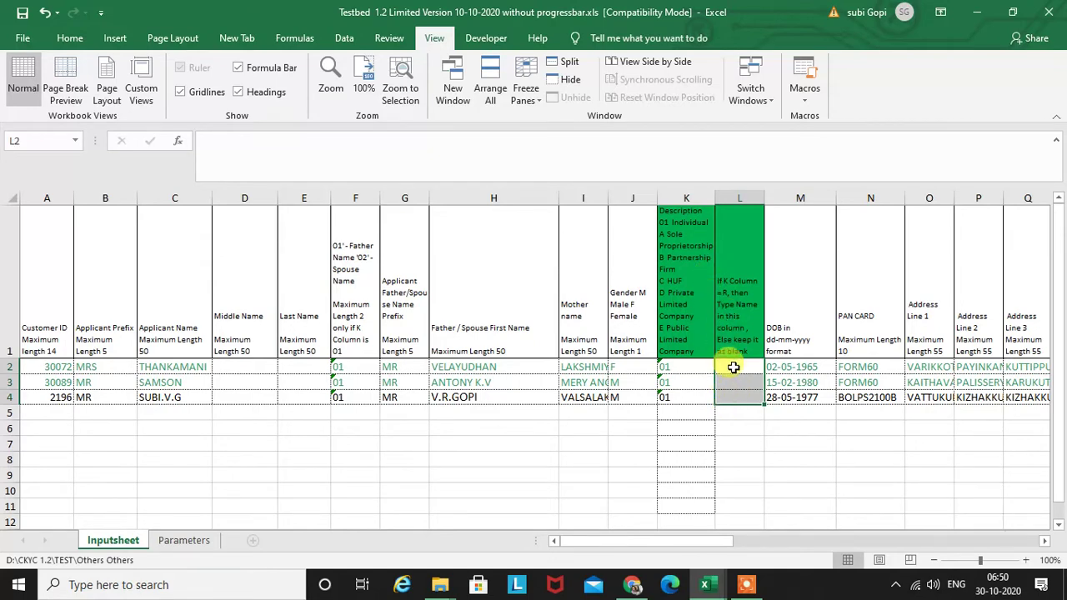
left_click(733, 366)
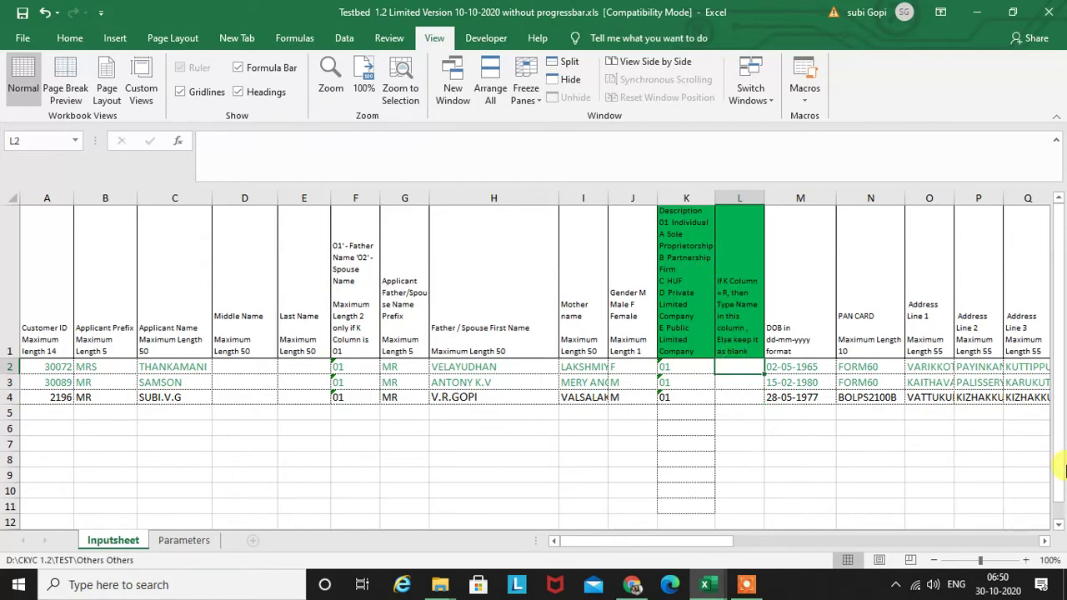
key("Right")
key("Right")
key("Up")
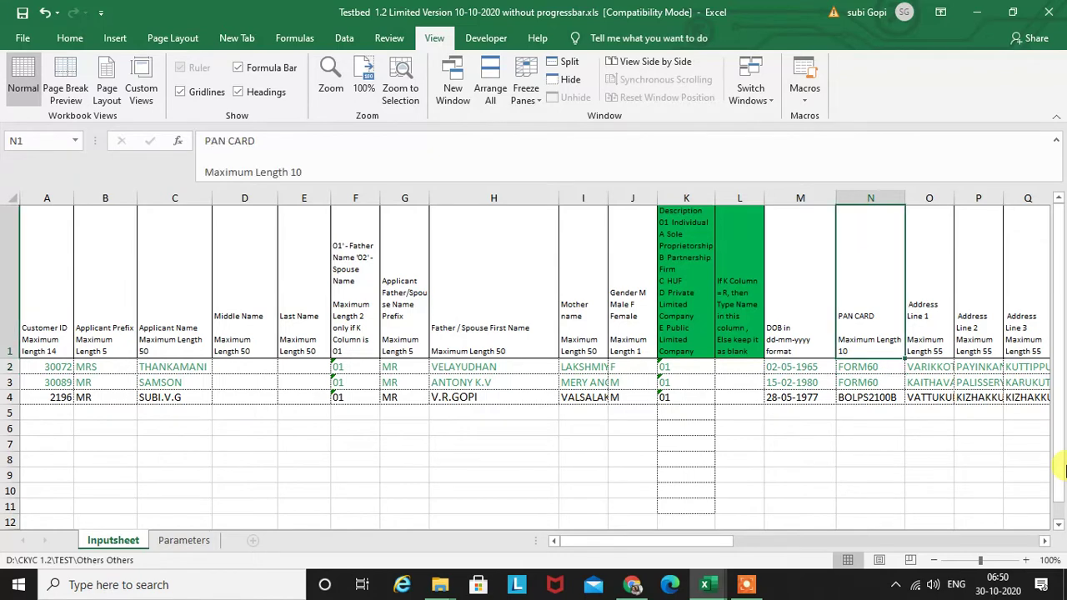
key("Down")
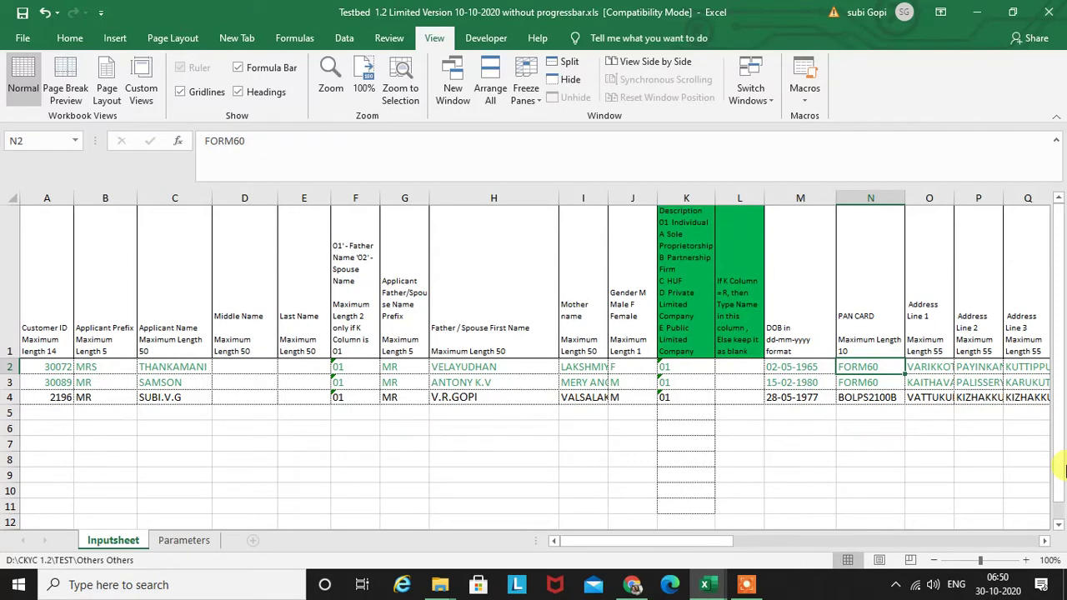
Compare the PAN CARD entries of the three records in column N, checking the third record's customer ID
key("Down")
key("Down")
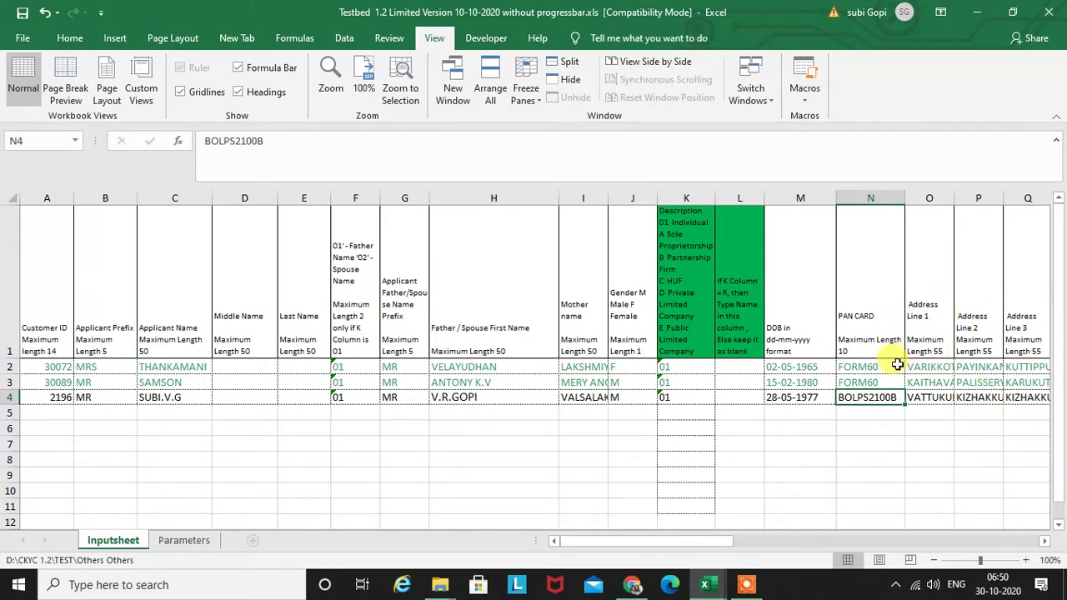
left_click(49, 397)
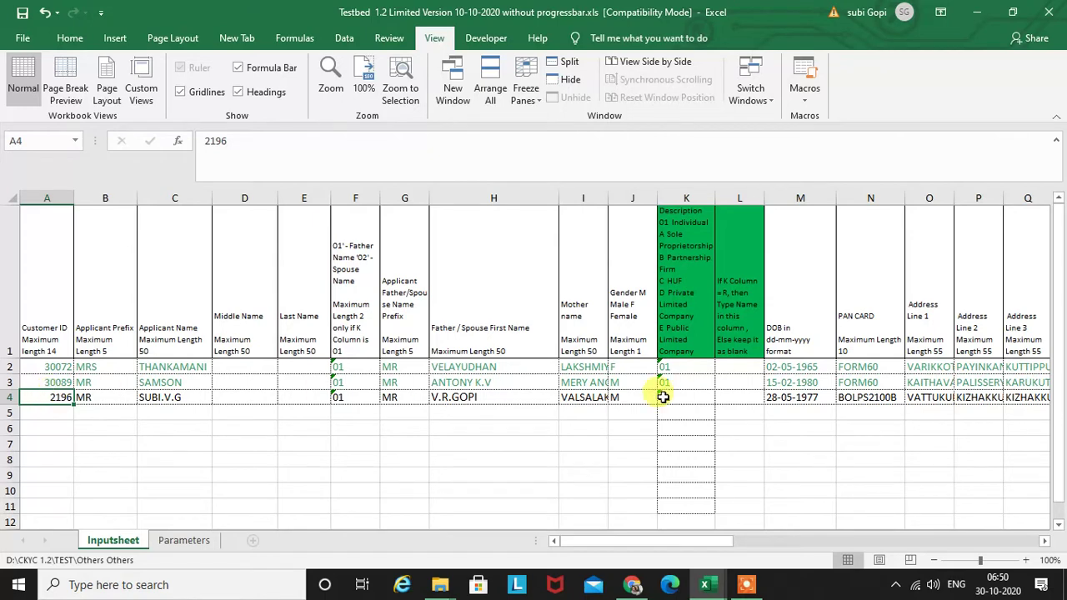
left_click(866, 397)
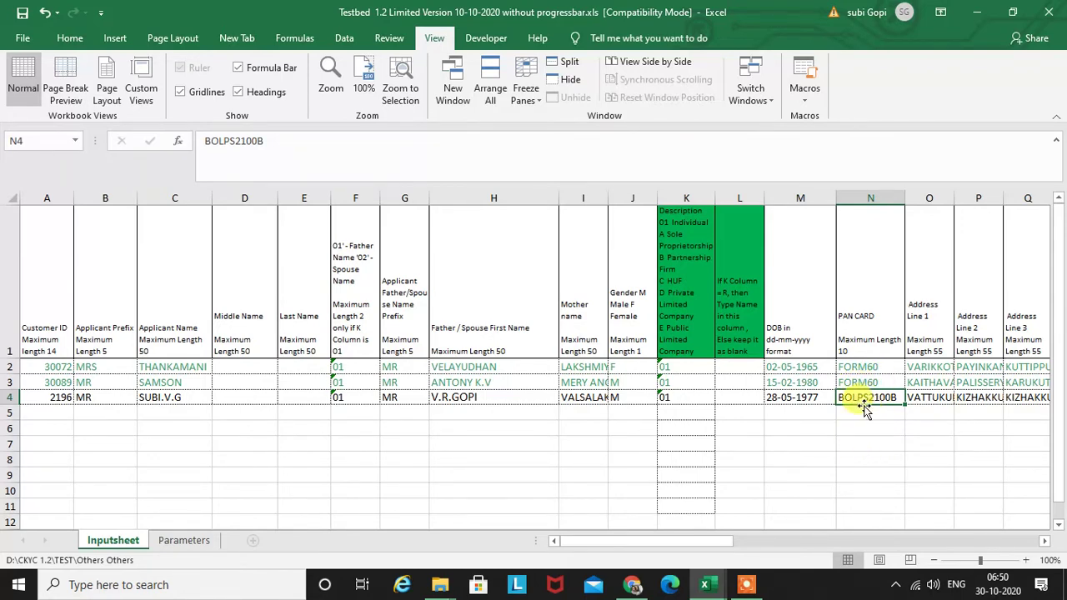
left_click(870, 379)
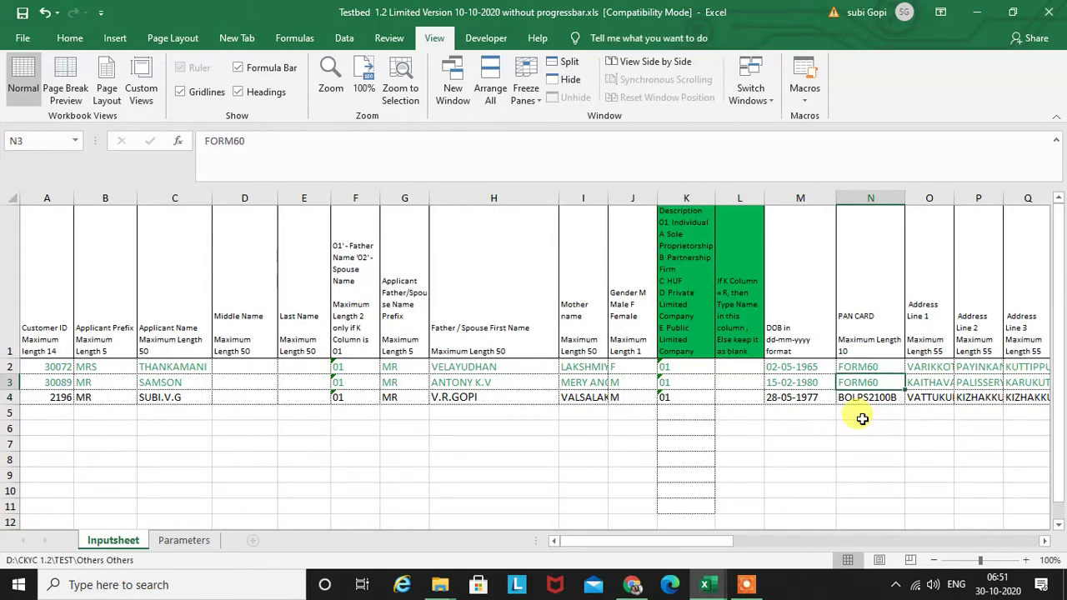
key("Down")
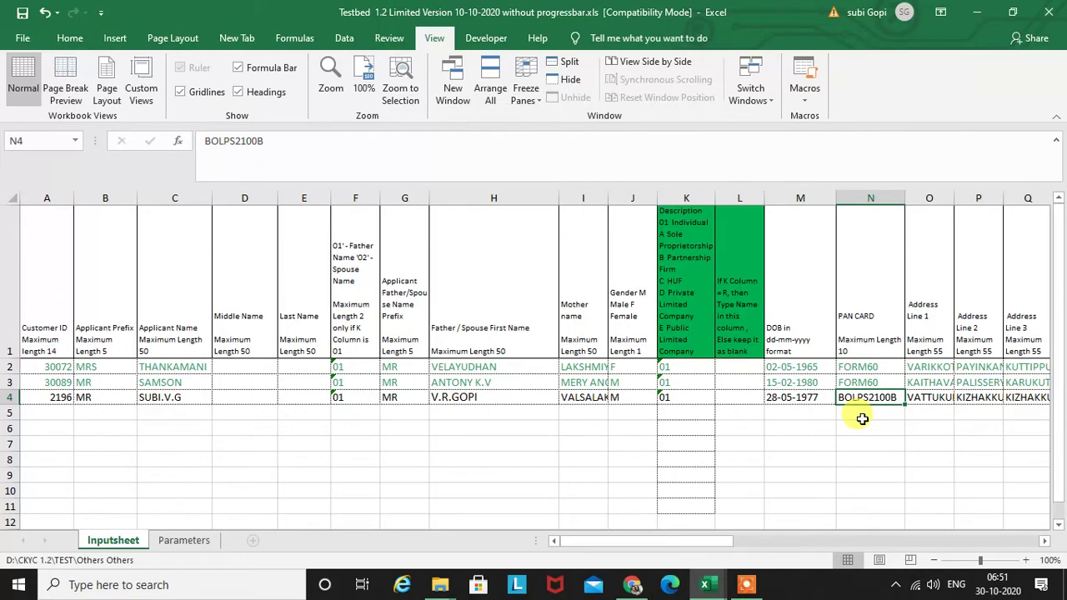
Review the third record's address, contact and identity columns from O4 through ID NO.1 in AE4
key("Right")
key("Right")
key("Right")
key("Right")
key("Right")
key("Right")
key("Right")
key("Right")
key("Right")
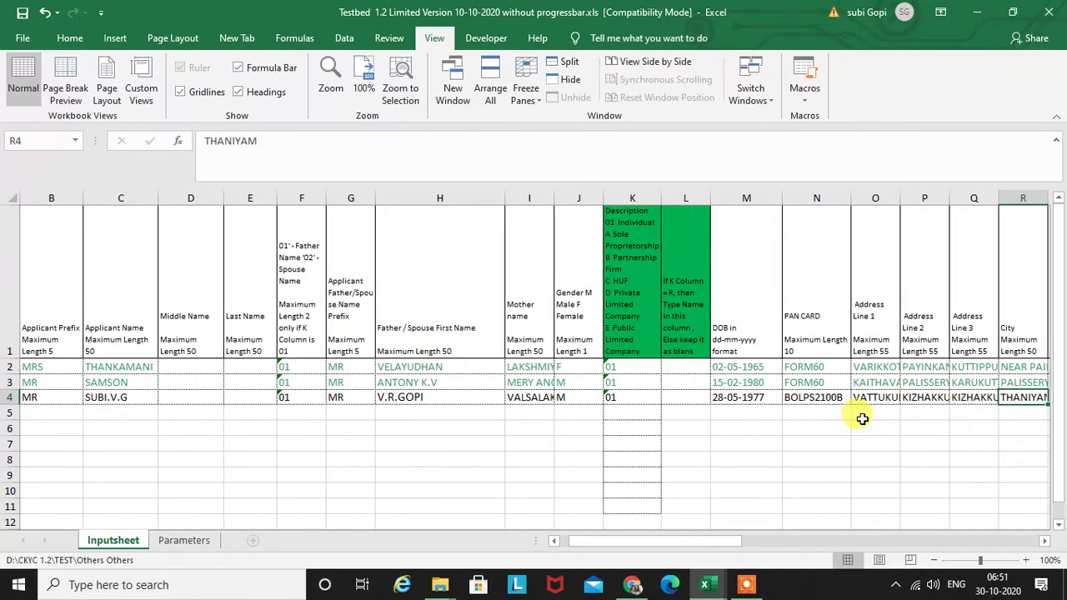
key("Right")
key("Right")
key("Right")
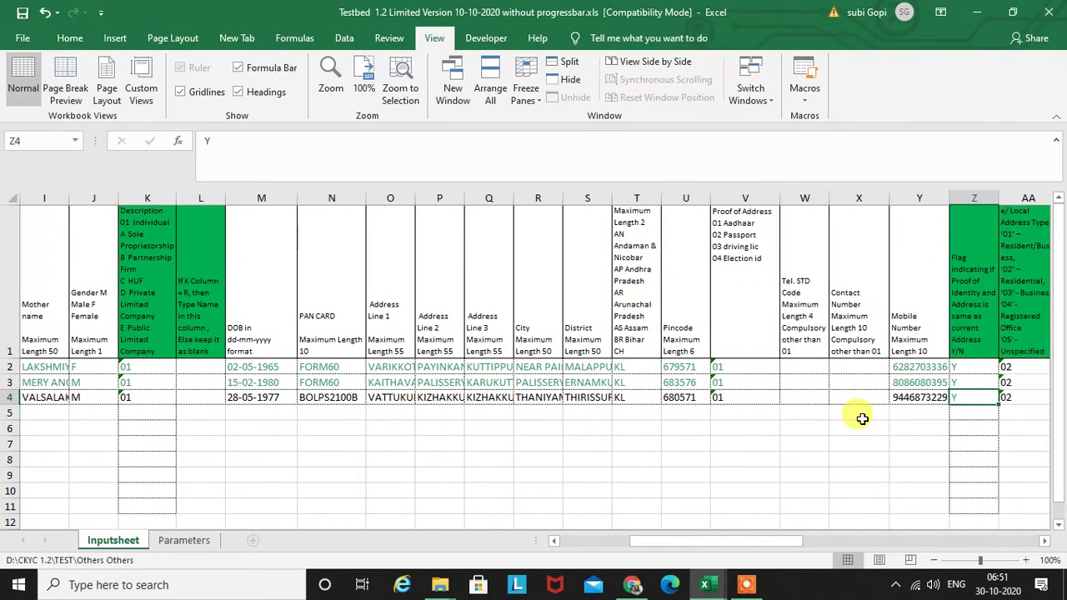
key("Right")
key("Right")
key("Right")
key("Right")
key("Right")
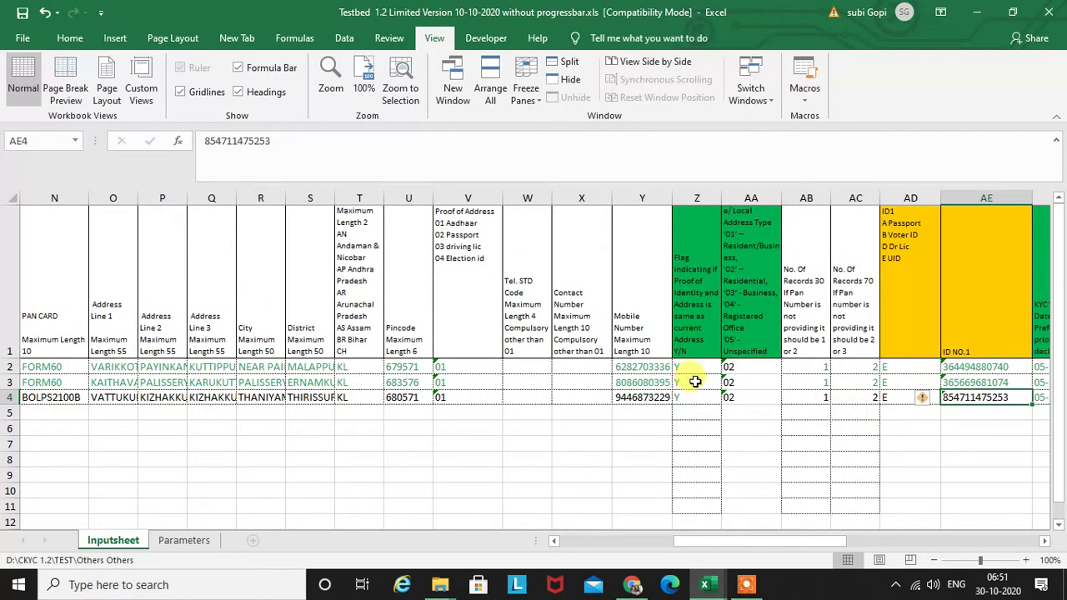
Read the same-address flag header in Z1 and set the first record's flag in Z2 to N
left_click(698, 312)
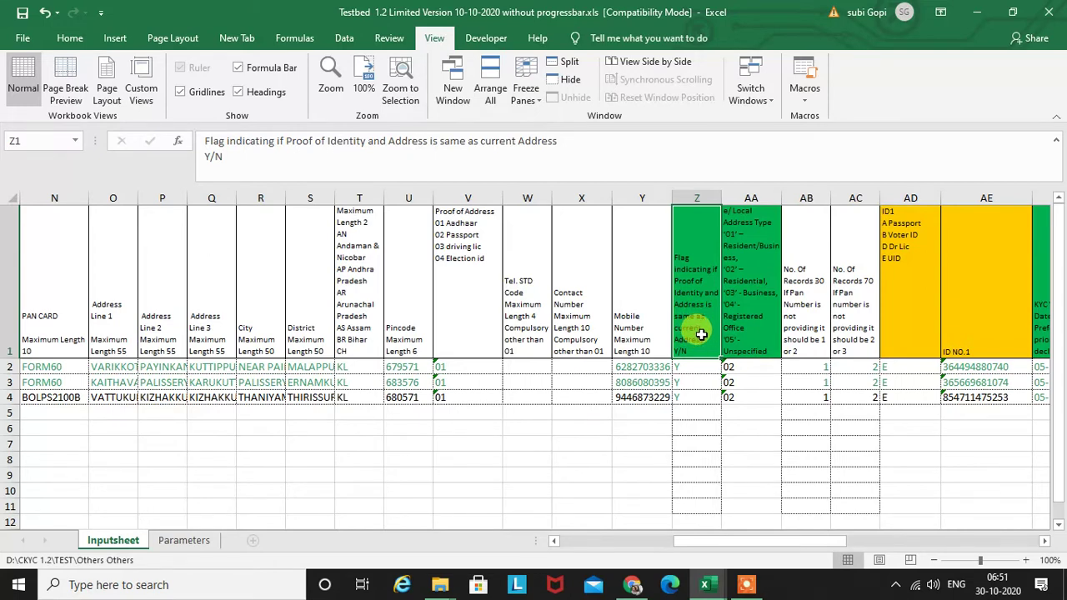
left_click(689, 368)
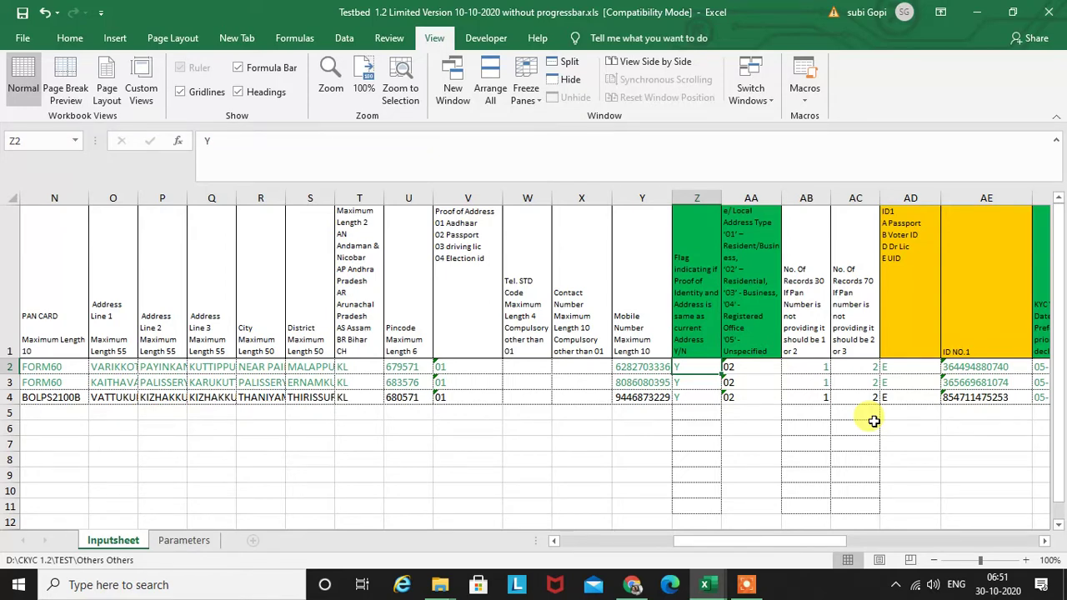
type("n")
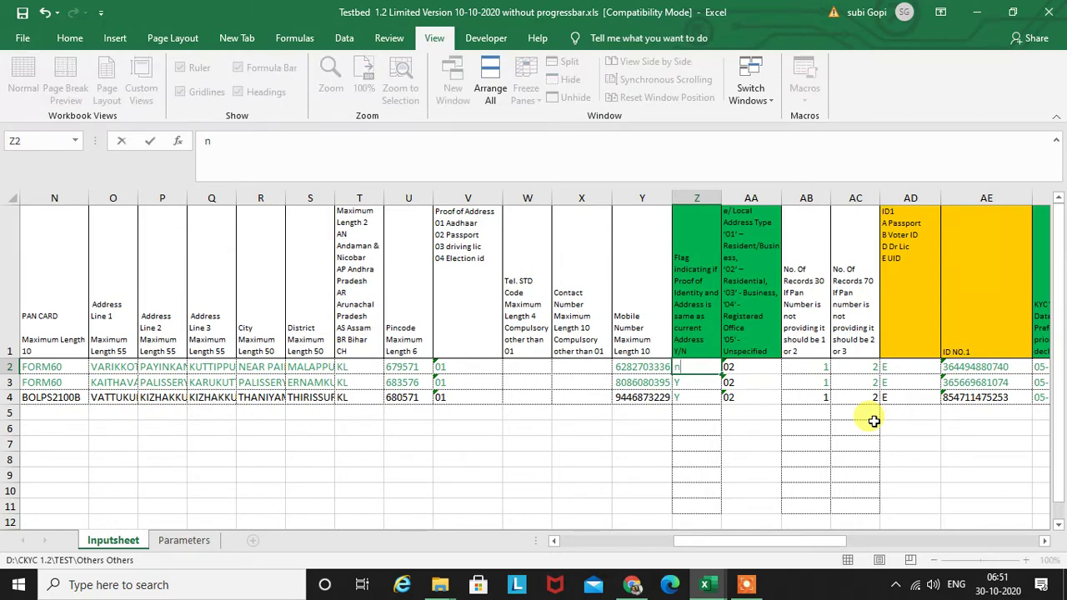
key("BackSpace")
type("N")
key("ctrl+Return")
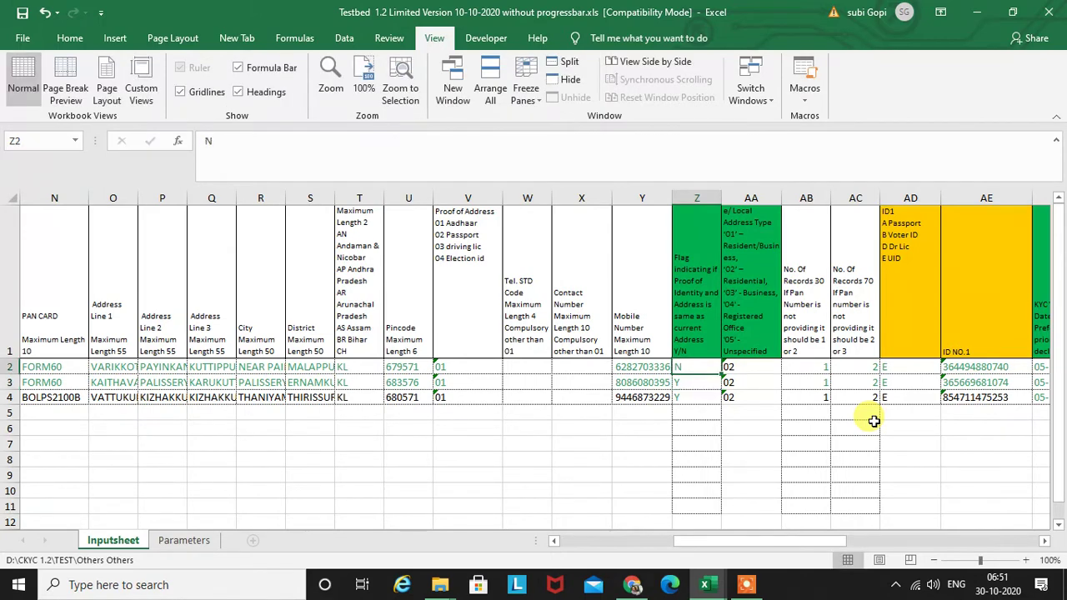
Examine the columns after the address flag, including the ID, KYC verification and non-individual entity fields, through Communication Address Line 3
key("Right")
key("Right")
key("Right")
key("Right")
key("Right")
key("Right")
key("Right")
key("Right")
key("Right")
key("Right")
key("Right")
key("Right")
key("Right")
key("Right")
key("Right")
key("Right")
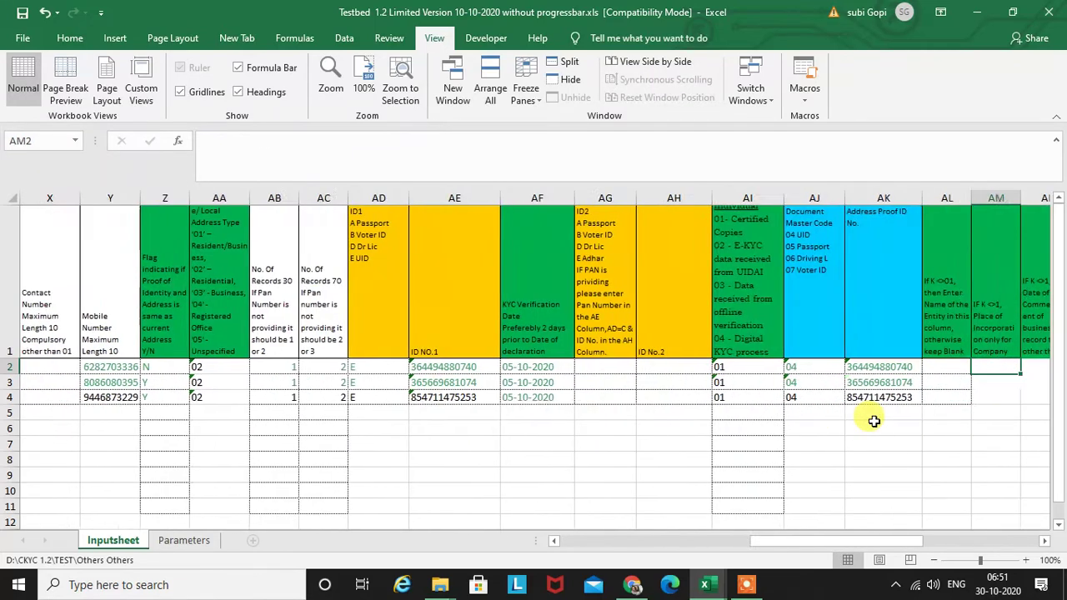
key("Left")
key("Left")
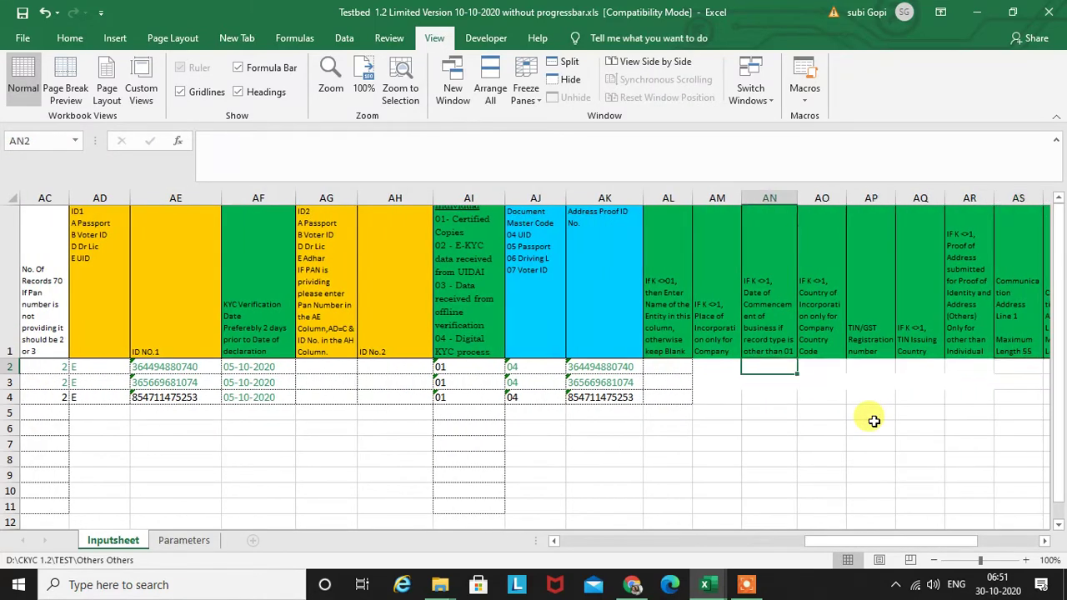
key("Right")
key("Right")
key("Right")
key("Right")
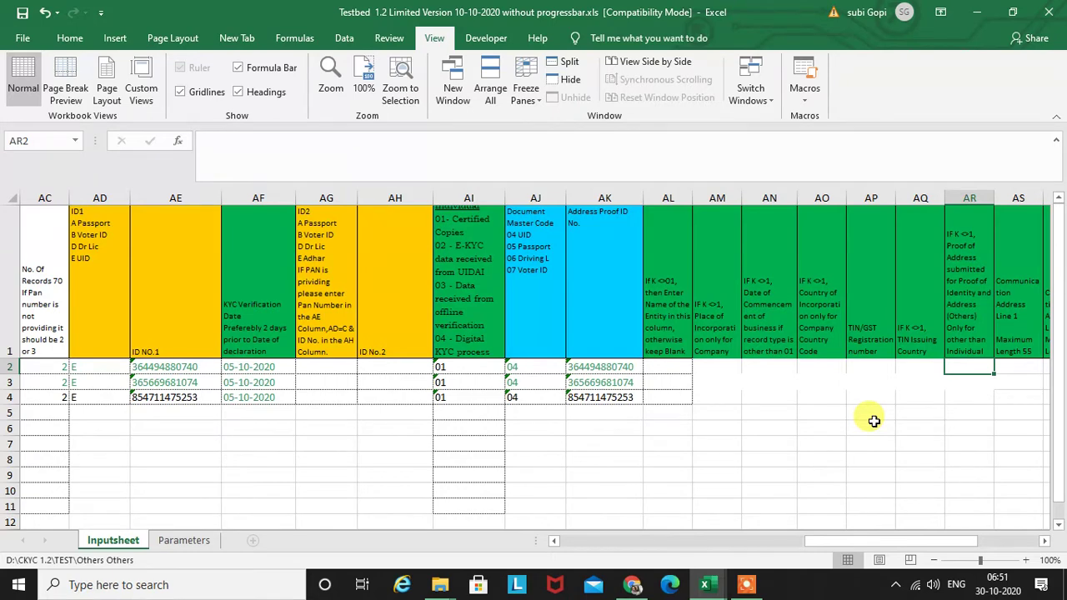
key("Right")
key("Right")
key("Right")
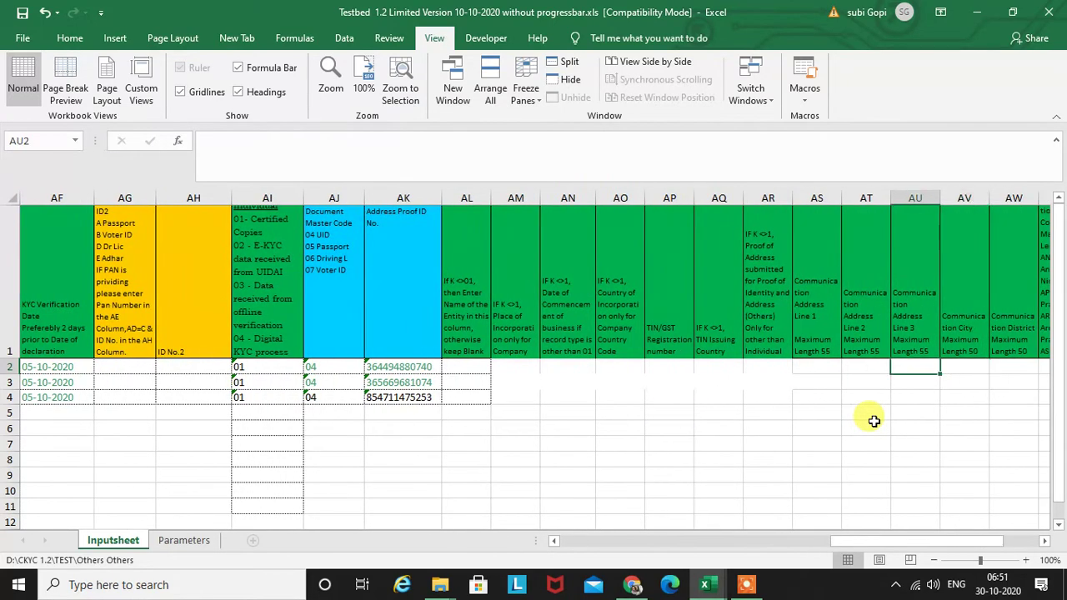
Select the first record's communication address cells AS2:BC2, from Communication Address Line 1 to the office land line number
key("Left")
key("Left")
key("shift+Right")
key("shift+Right")
key("shift+Right")
key("shift+Right")
key("shift+Right")
key("shift+Right")
key("shift+Right")
key("shift+Right")
key("shift+Right")
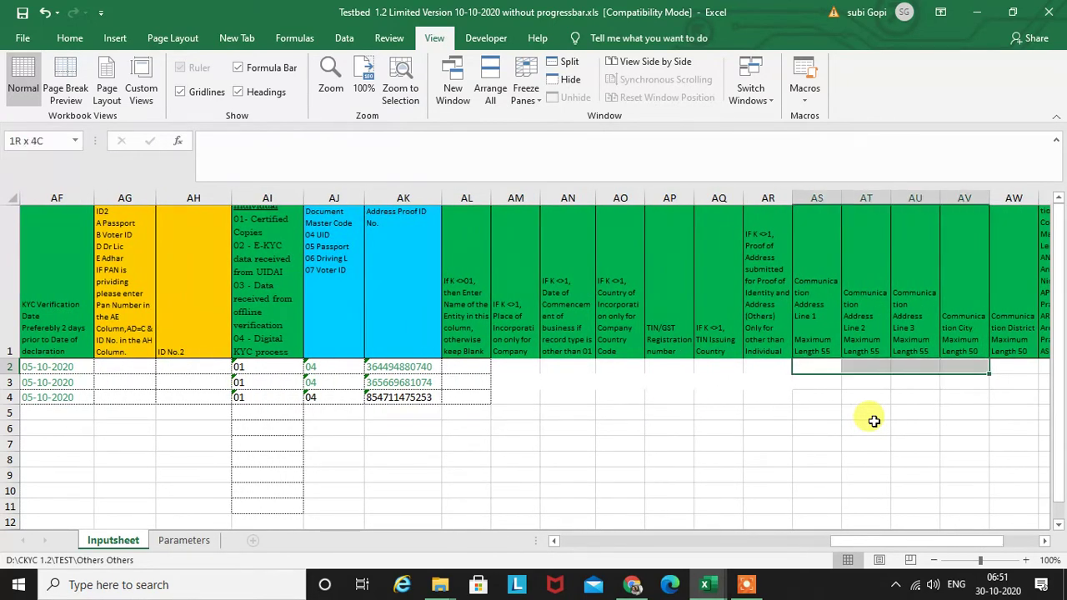
key("shift+Right")
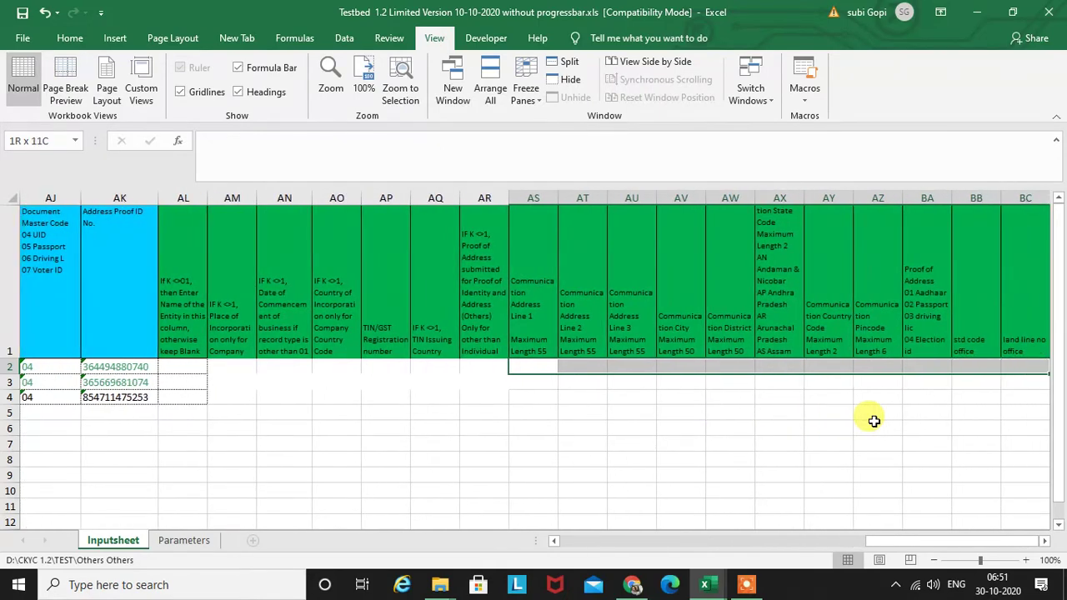
key("shift+Right")
key("shift+Left")
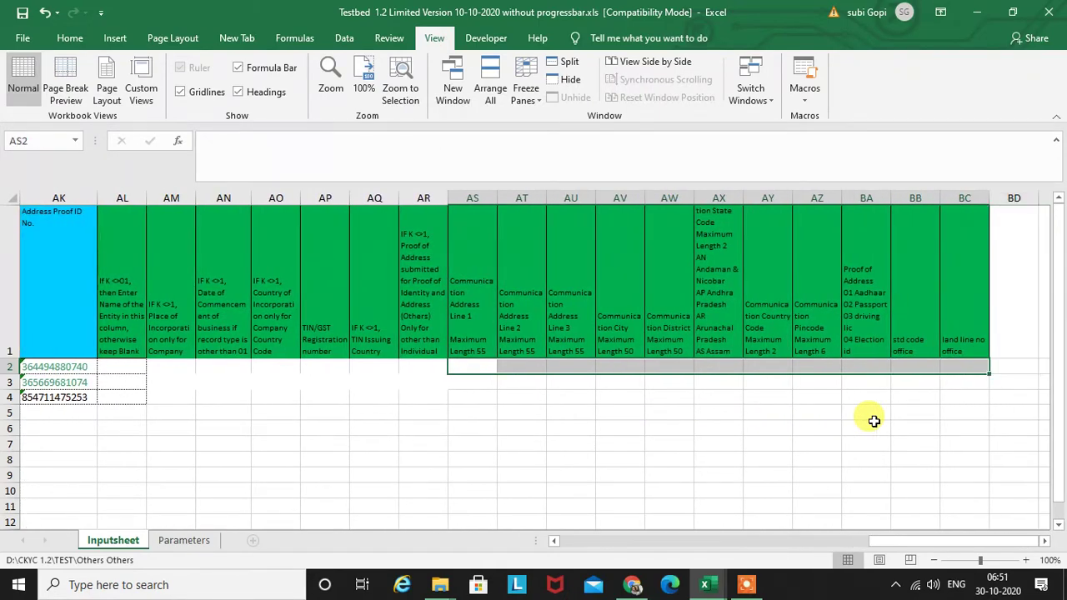
Review the first record's columns back from the communication address fields to the Customer ID in A2
key("Left")
key("Left")
key("Left")
key("Left")
key("Left")
key("Left")
key("Left")
key("Left")
key("Left")
key("Left")
key("Left")
key("Left")
key("Left")
key("Left")
key("Left")
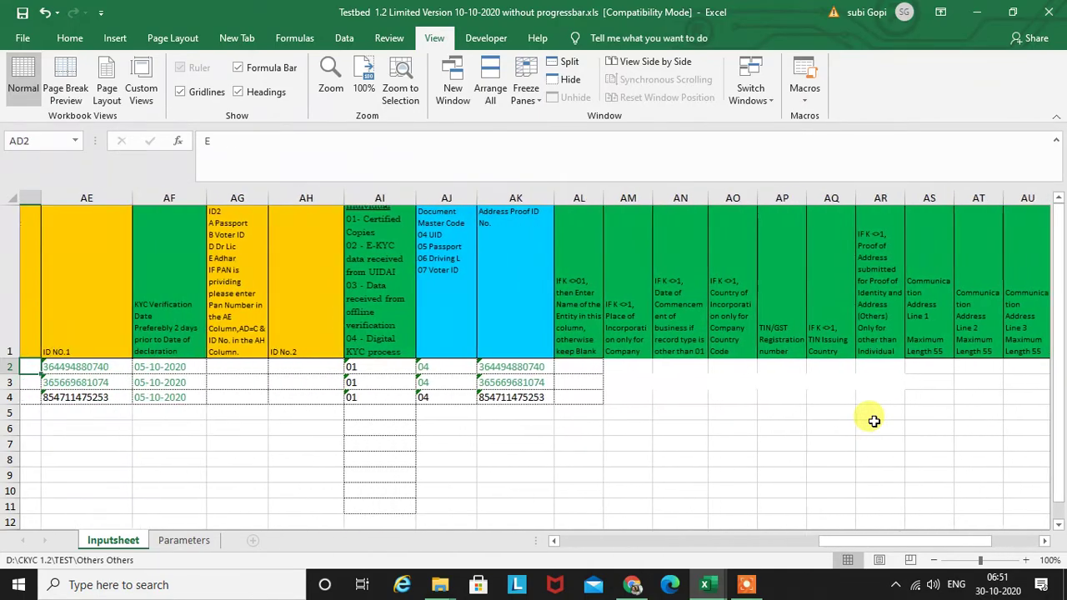
key("Left")
key("Left")
key("Left")
key("Left")
key("Left")
key("Left")
key("Left")
key("Left")
key("Left")
key("Left")
key("Left")
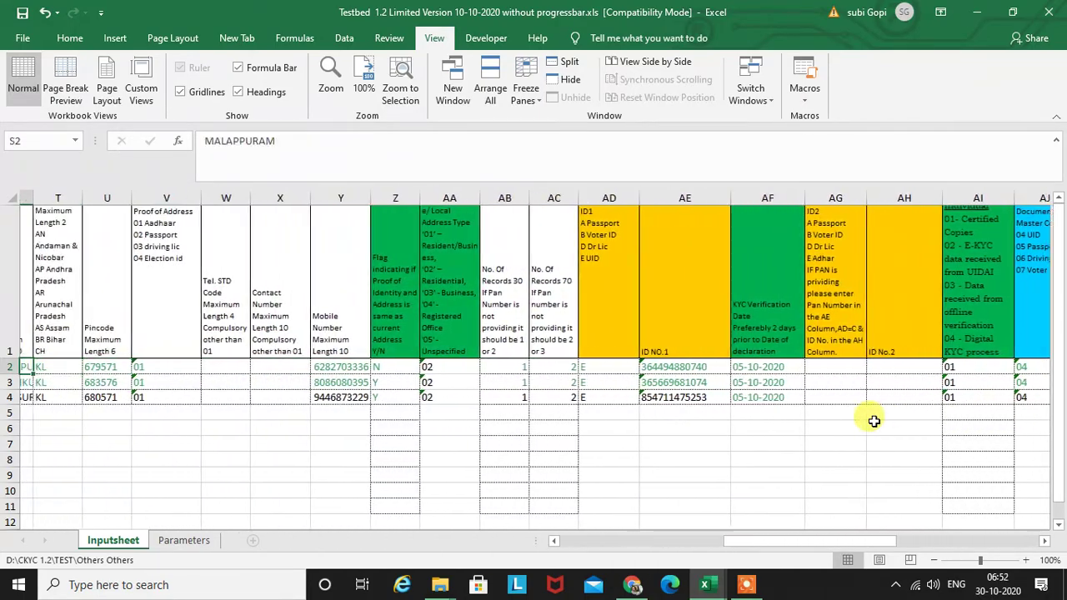
key("Left")
key("Left")
key("Left")
key("Left")
key("Left")
key("Left")
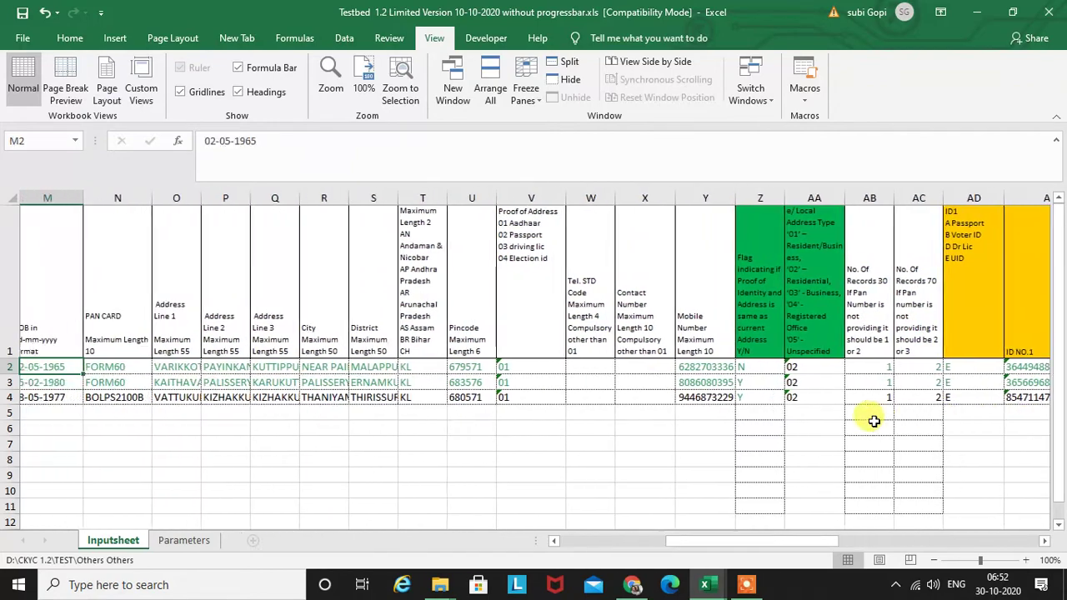
key("Left")
key("Left")
key("Left")
key("Left")
key("Left")
key("Left")
key("Left")
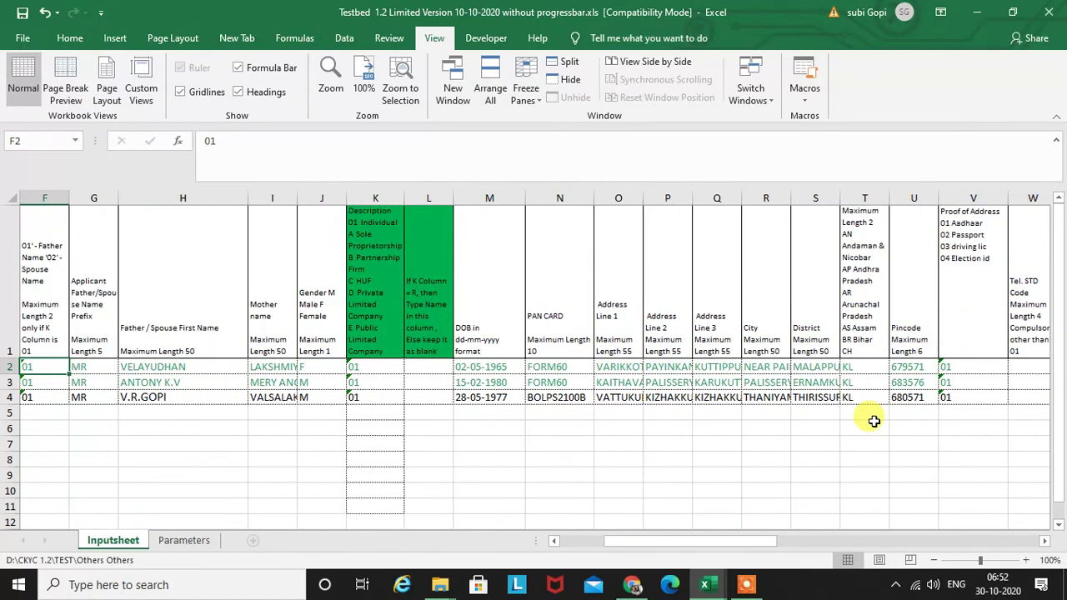
key("Left")
key("Left")
key("Left")
key("Left")
key("Left")
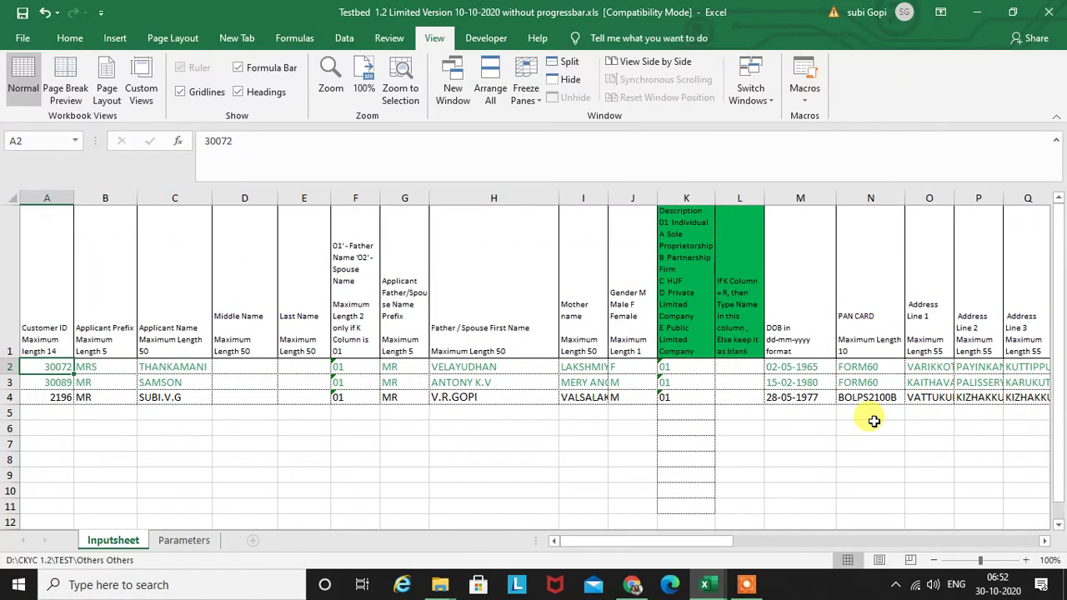
Set the first record's same-address flag in Z2 to Y
left_click(978, 382)
key("Up")
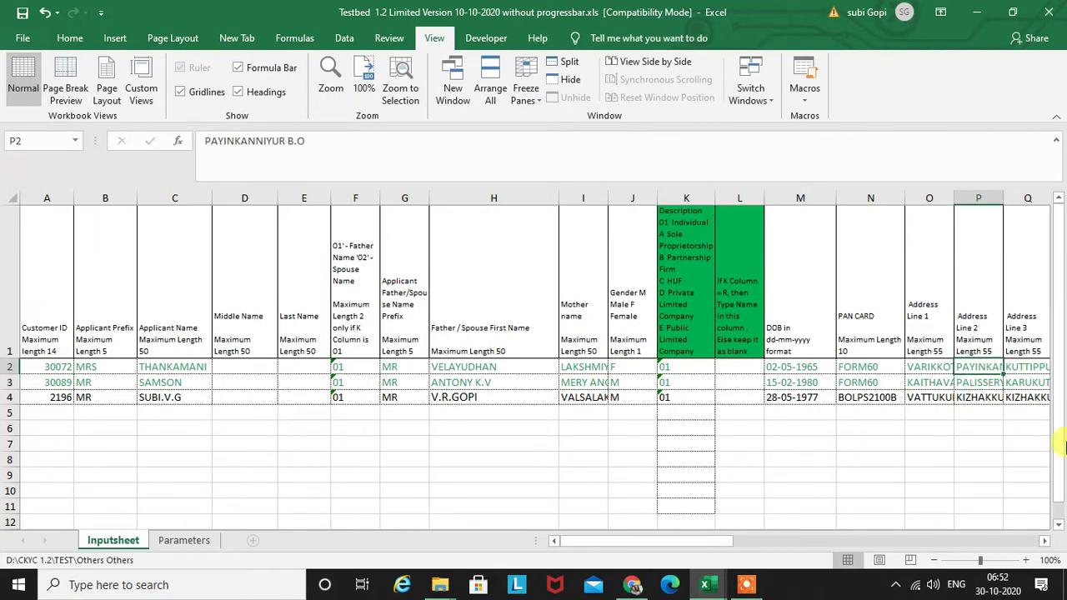
key("Right")
key("Right")
key("Right")
key("Right")
key("Right")
key("Right")
key("Right")
key("Right")
key("Right")
key("Right")
key("Right")
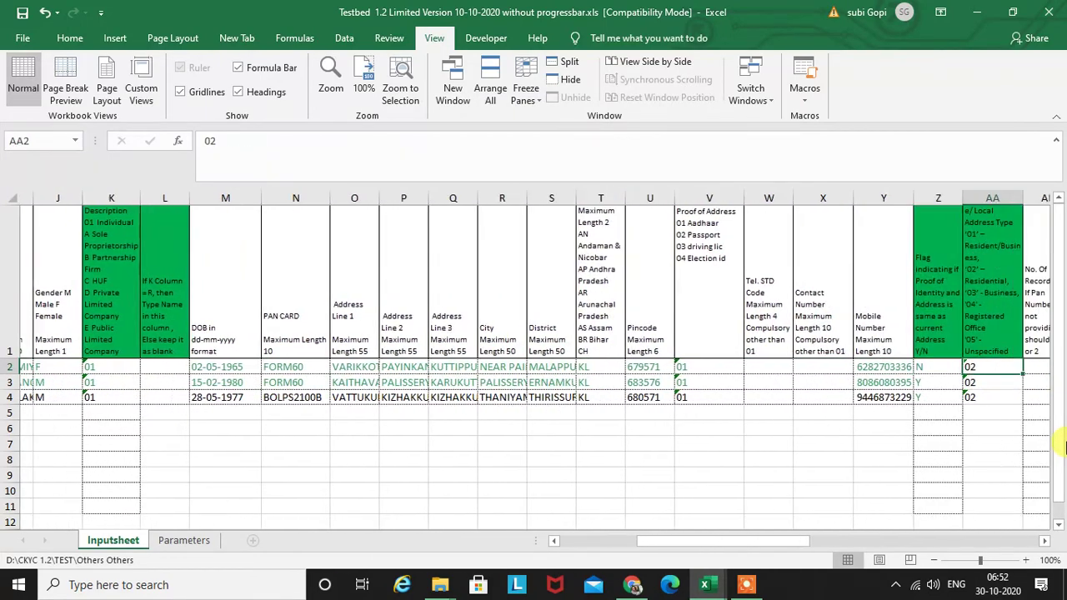
key("Right")
key("Left")
key("Left")
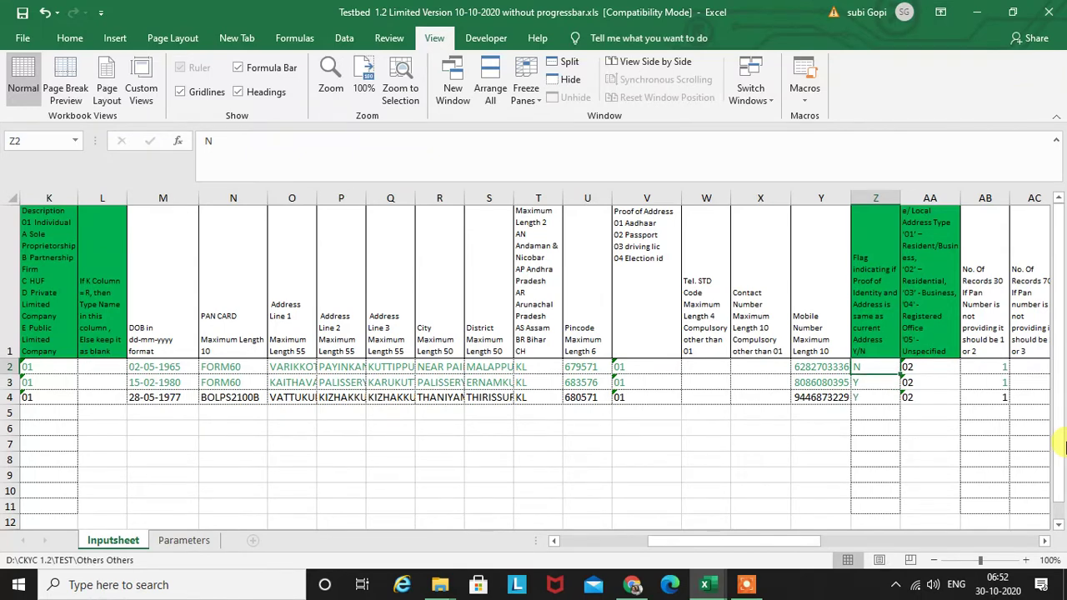
type("Y")
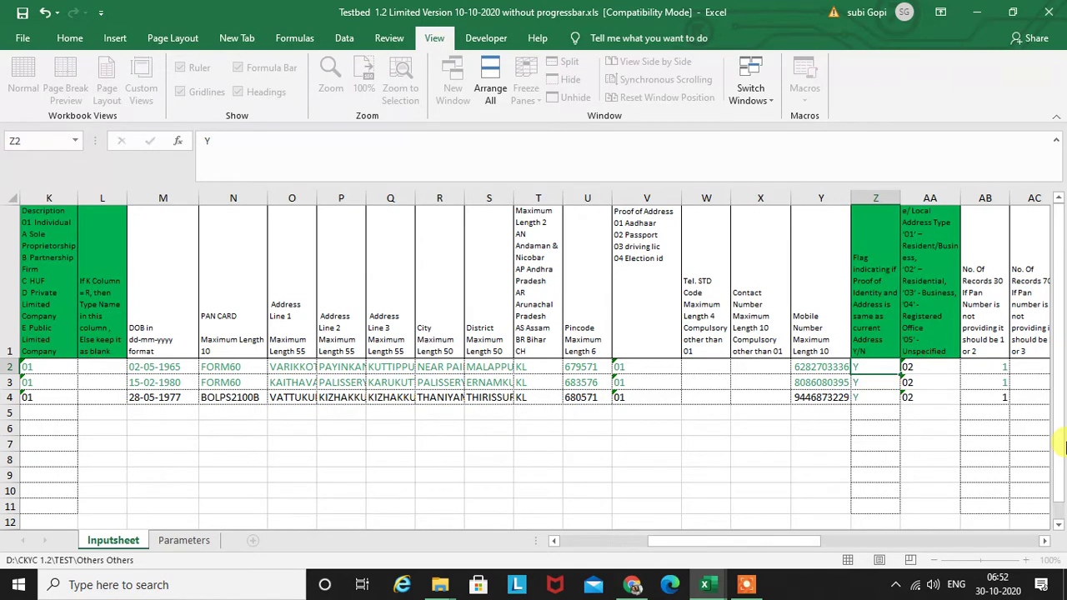
Read the Correspondence/Local Address Type codes in header cell AA1 without editing it, and check the first record's code in AA2
key("Right")
key("Up")
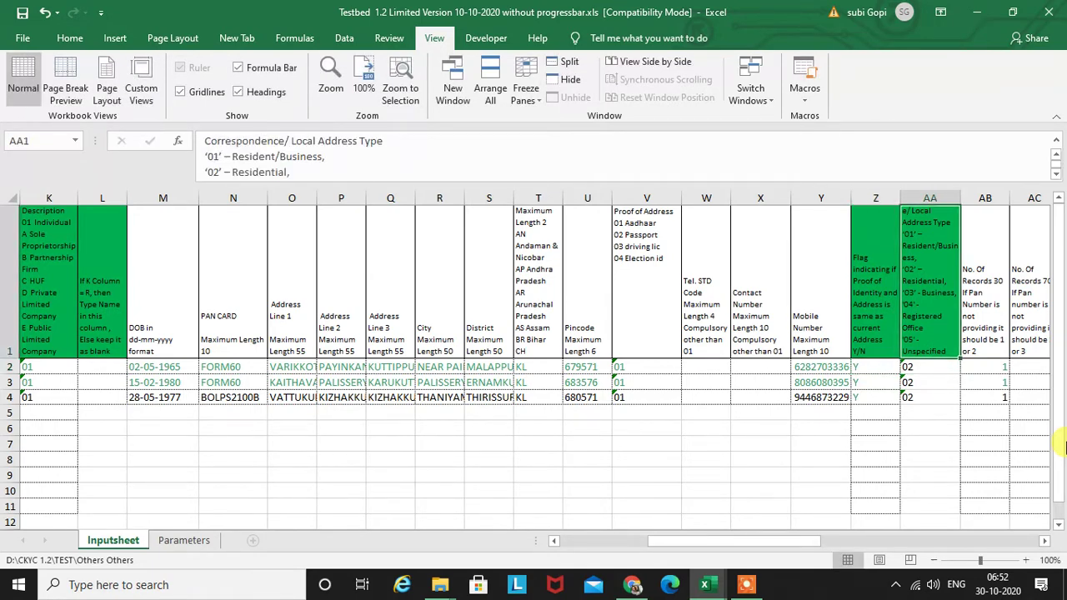
key("F2")
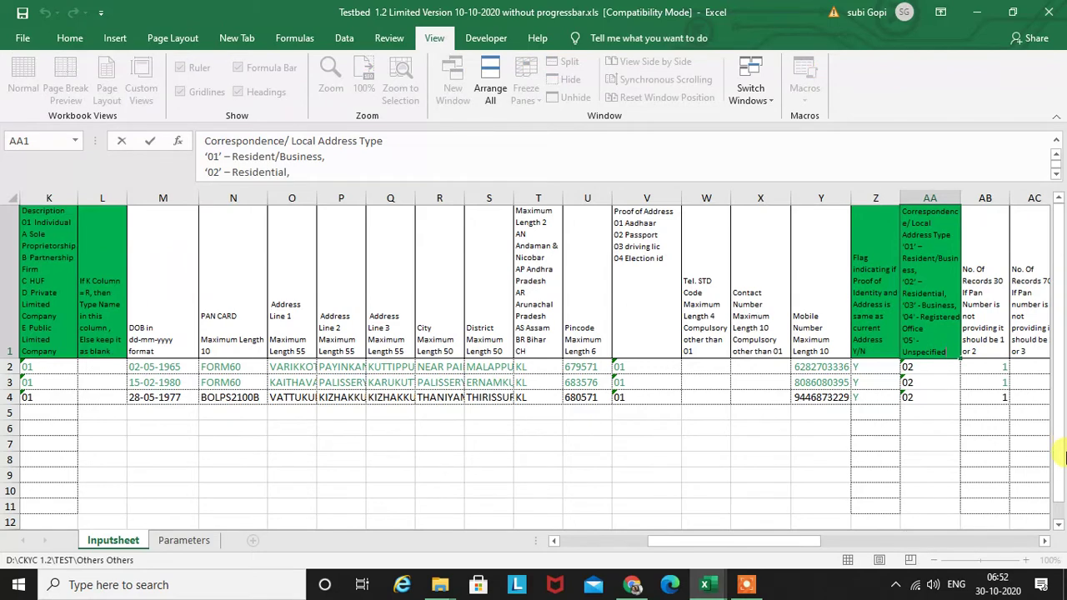
left_click_drag(903, 212, 951, 299)
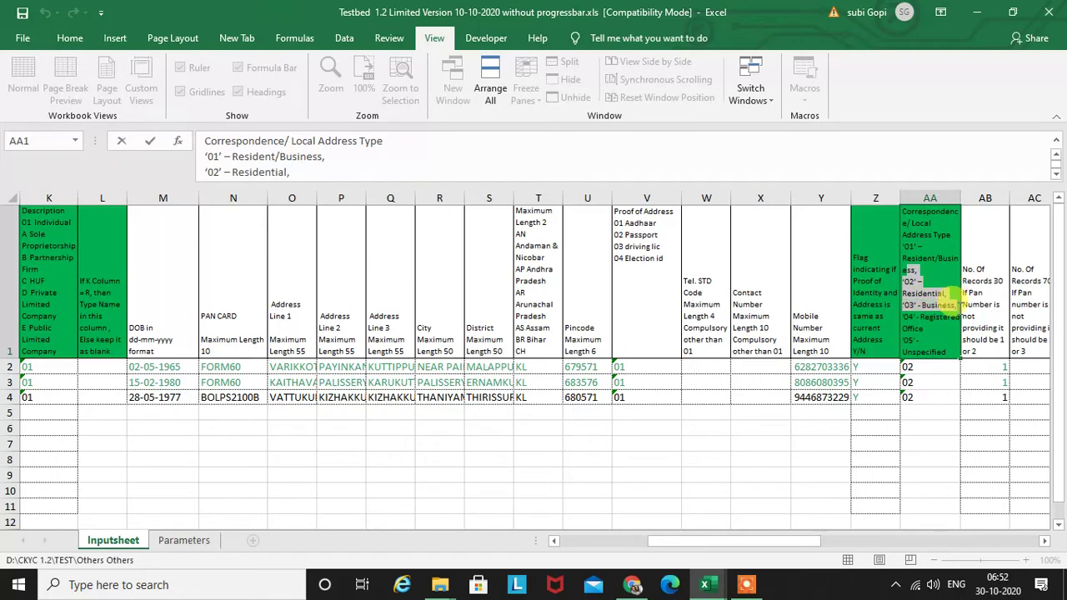
left_click(908, 367)
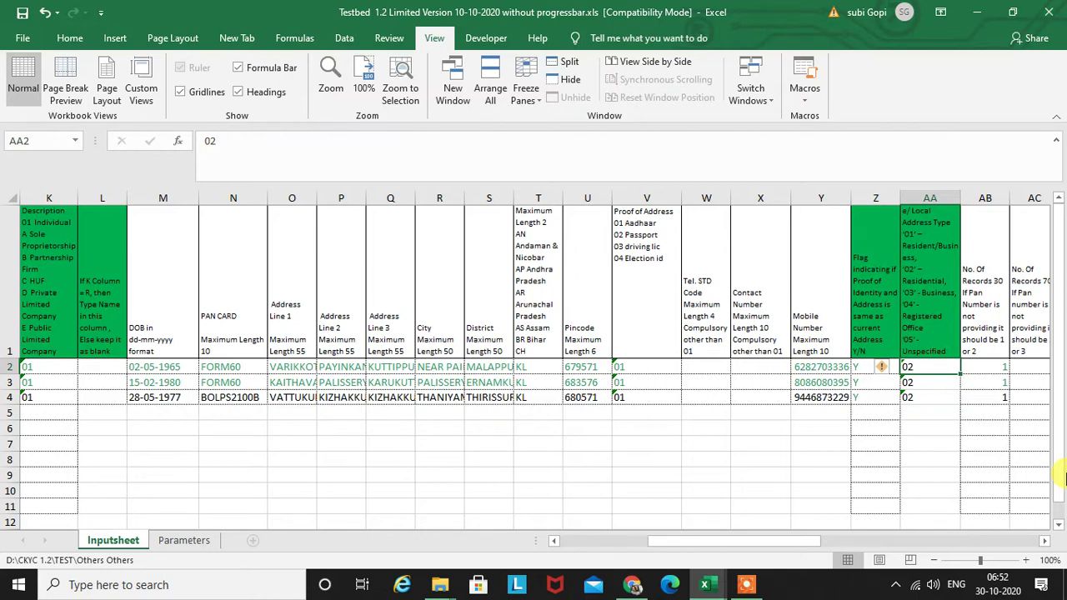
Check the first record's ID columns and set its No. Of Records 30 value in AB2 to 2
key("Right")
key("Right")
key("Right")
key("Right")
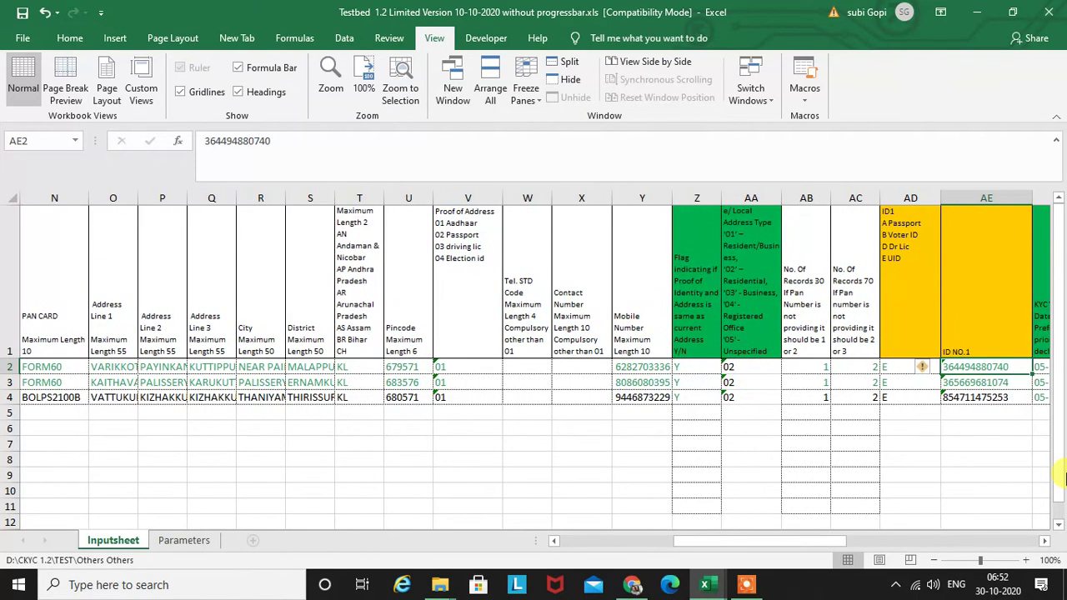
key("Left")
key("Left")
key("Left")
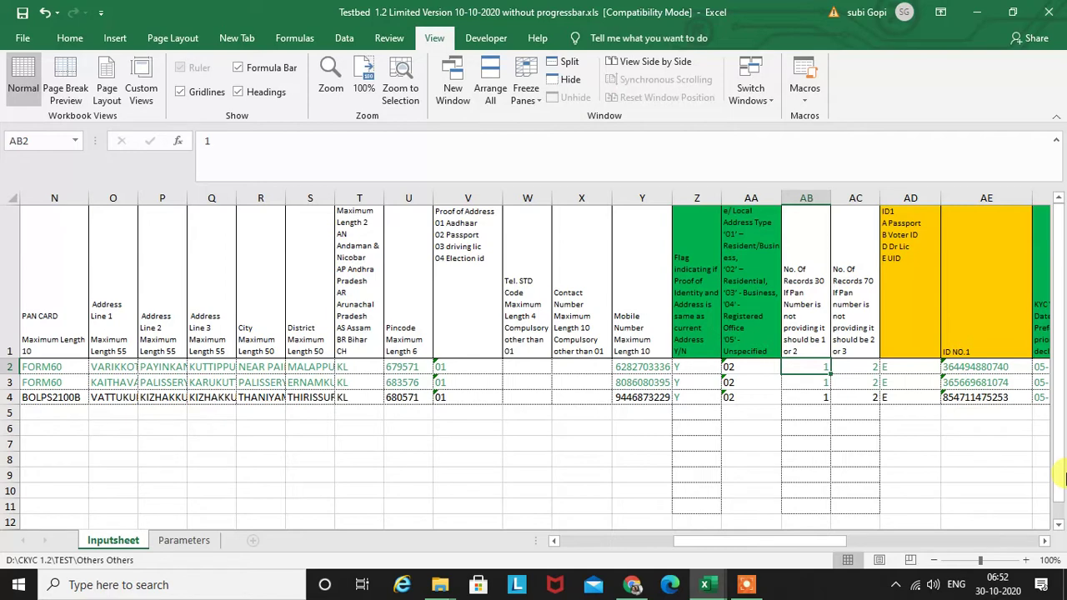
type("2")
key("Tab")
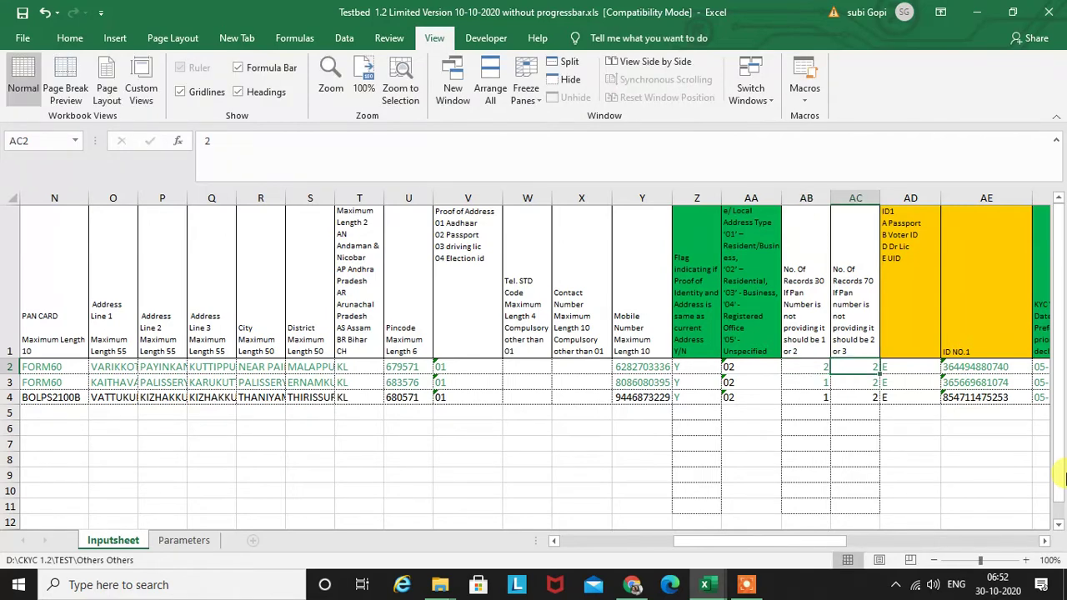
Set the first record's No. Of Records 70 value in AC2 to 3
type("3")
key("Left")
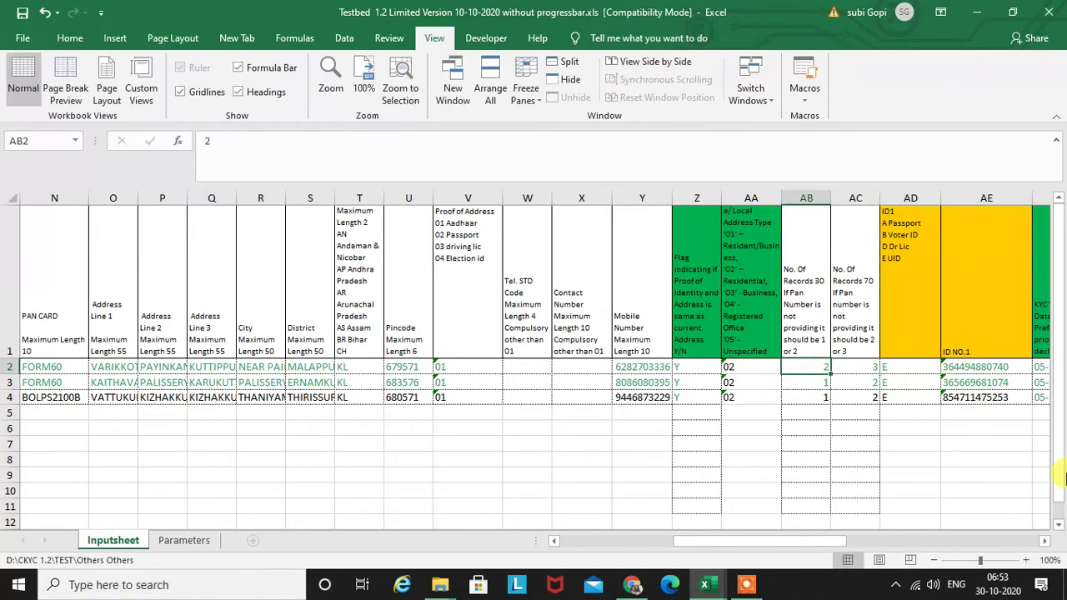
key("Left")
Set the first record's No. Of Records 30 value in AB2 to 1 and No. Of Records 70 value in AC2 to 2
key("Right")
type("1")
key("Right")
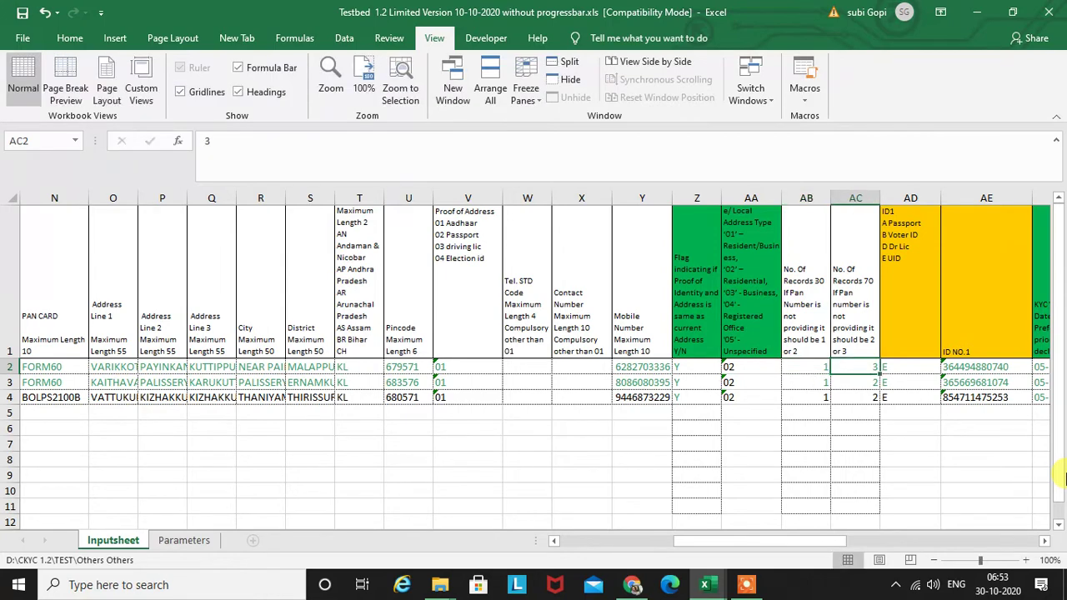
type("2")
key("Return")
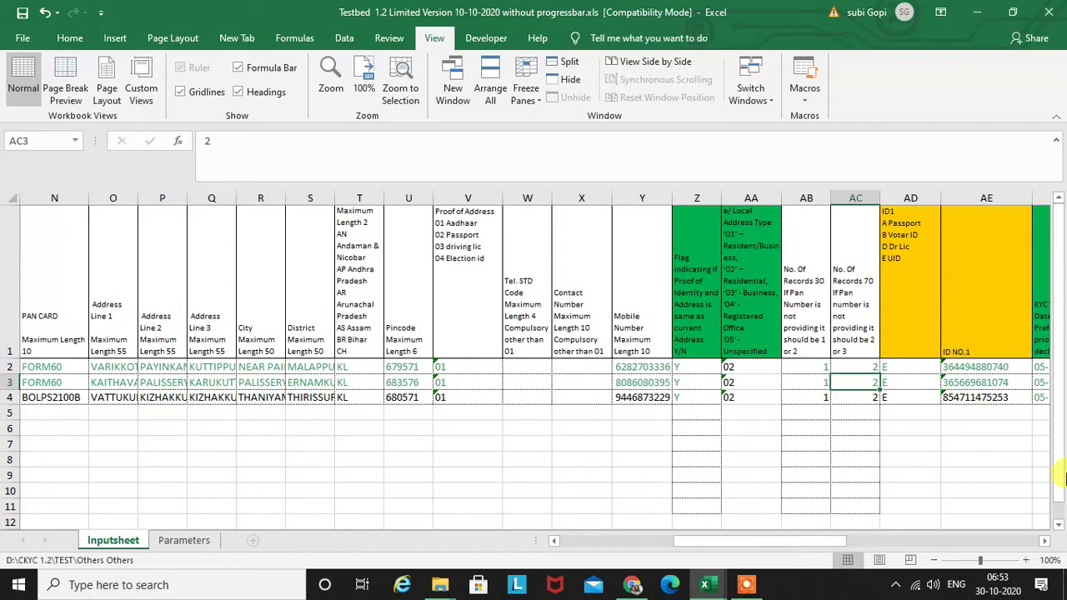
key("Up")
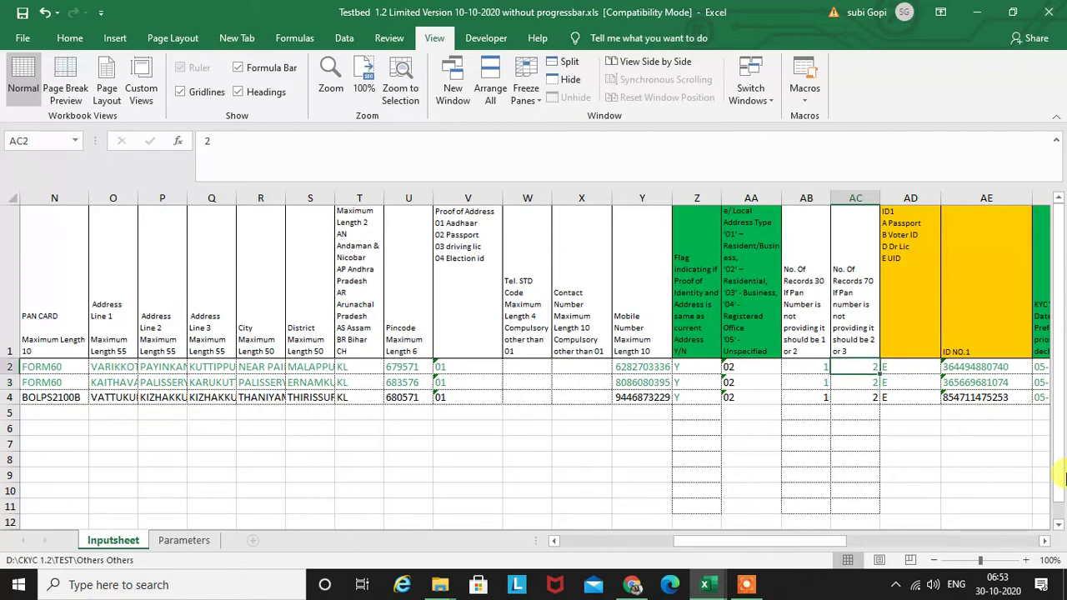
Review the first record's columns from the record counts through ID1, ID NO.1, the KYC verification date and ID2, ending back at ID1 in AD2
key("Left")
key("Right")
key("Right")
key("Right")
key("Right")
key("Right")
key("Right")
key("Right")
key("Left")
key("Left")
key("Left")
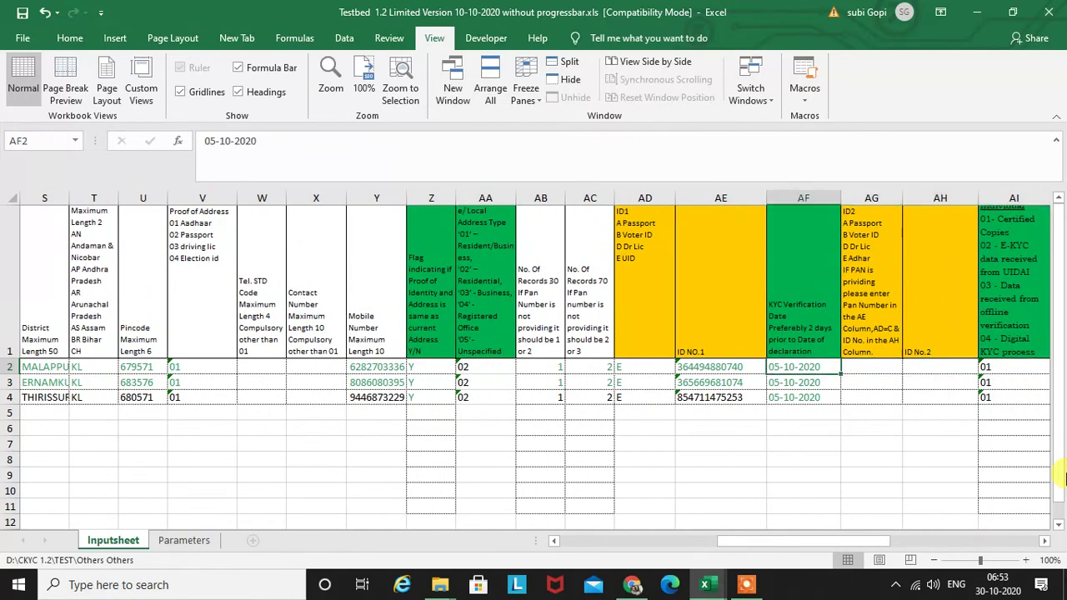
key("Left")
key("Left")
key("Left")
key("Right")
key("Right")
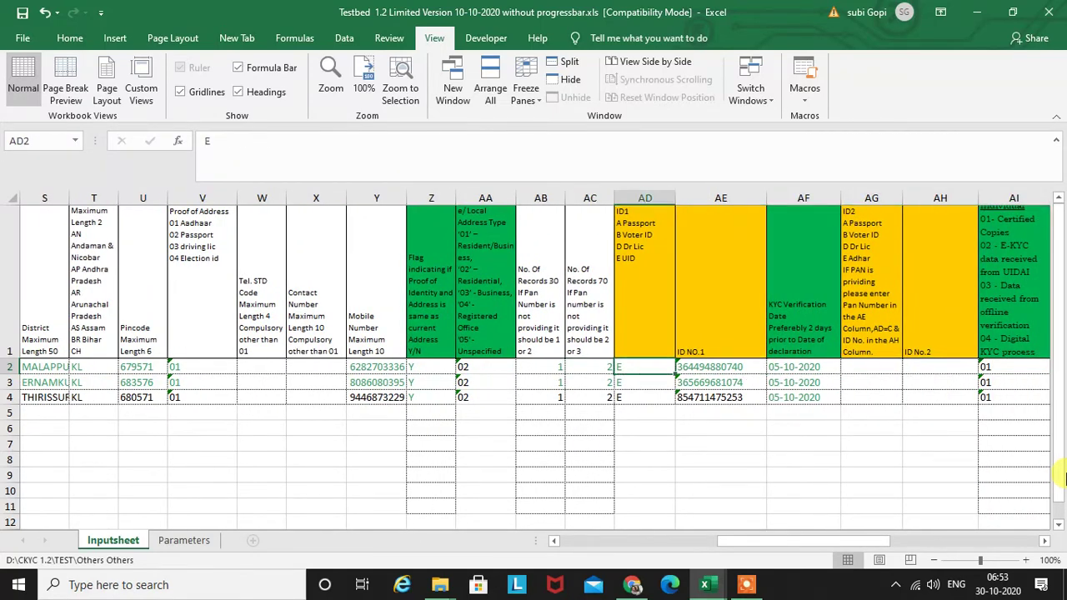
key("Left")
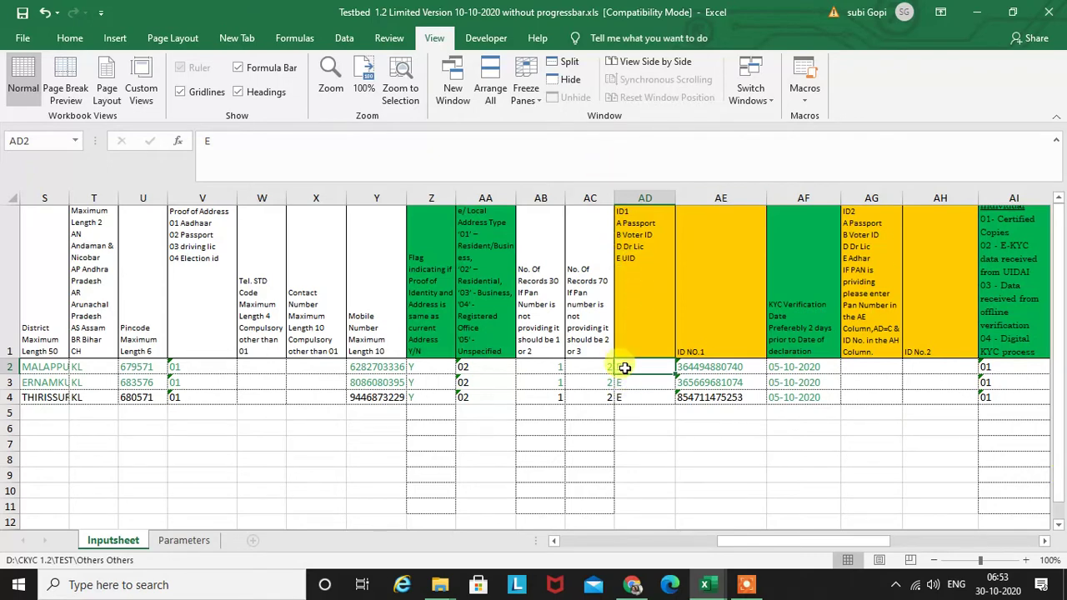
Try shortening the first record's ID NO.1 in AE2 to its last four digits, and undo that edit
left_click(740, 373)
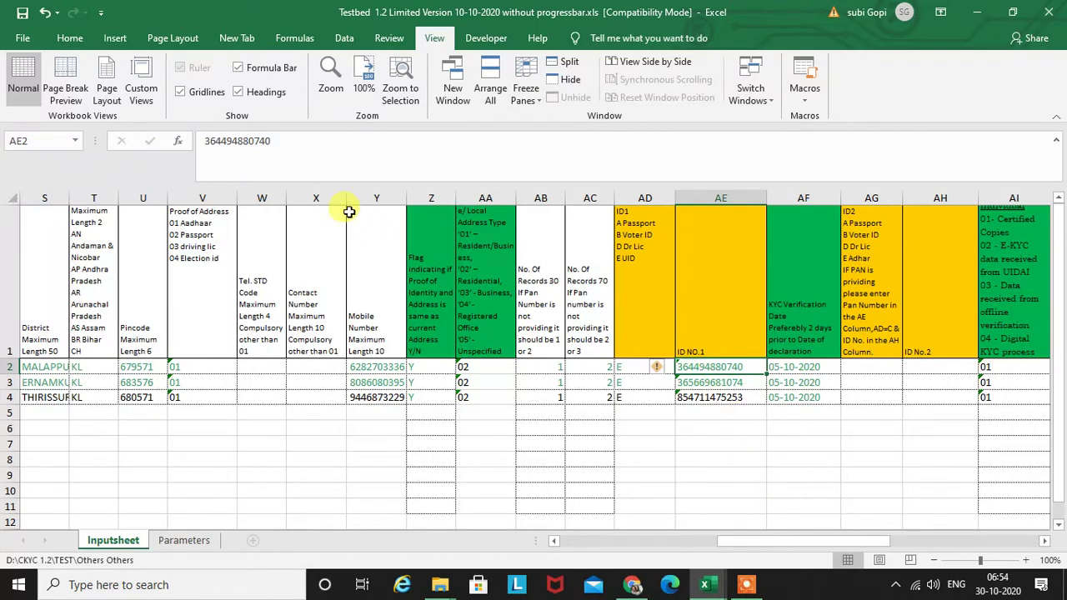
left_click_drag(245, 140, 115, 141)
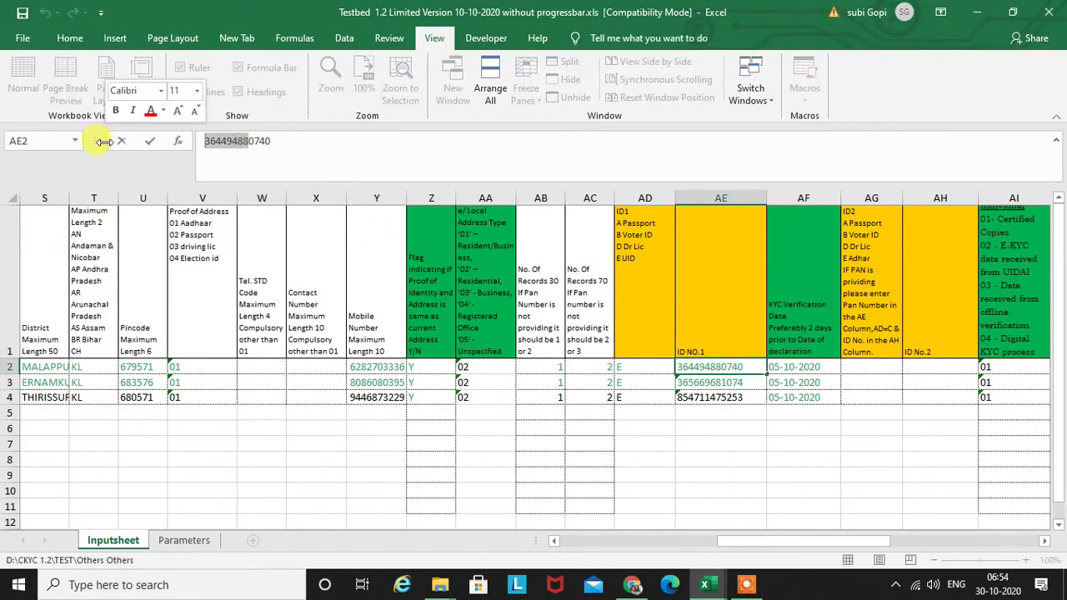
key("BackSpace")
key("Return")
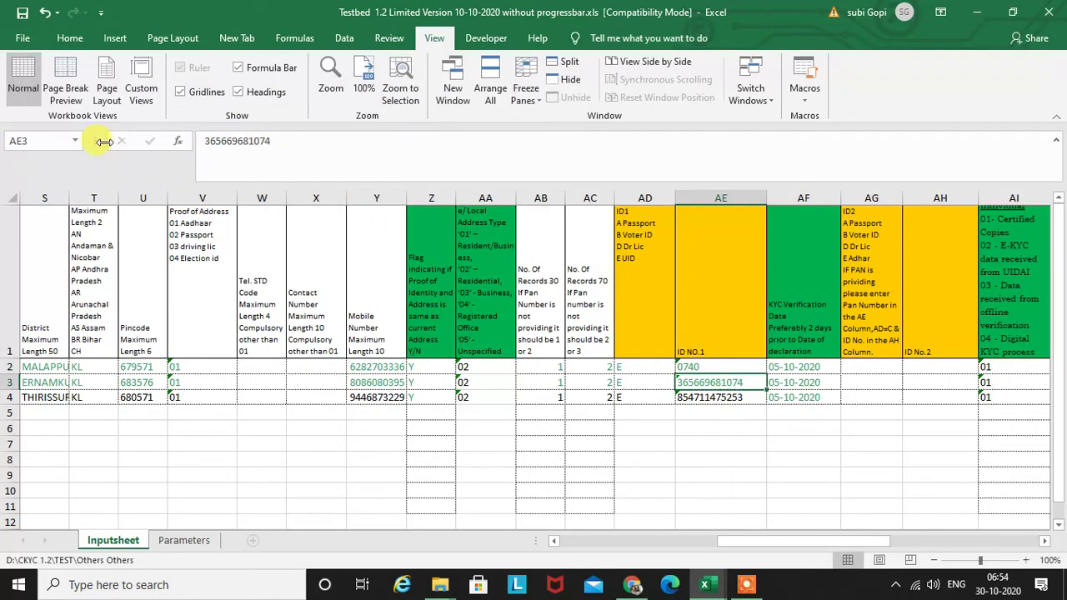
key("Up")
key("ctrl+z")
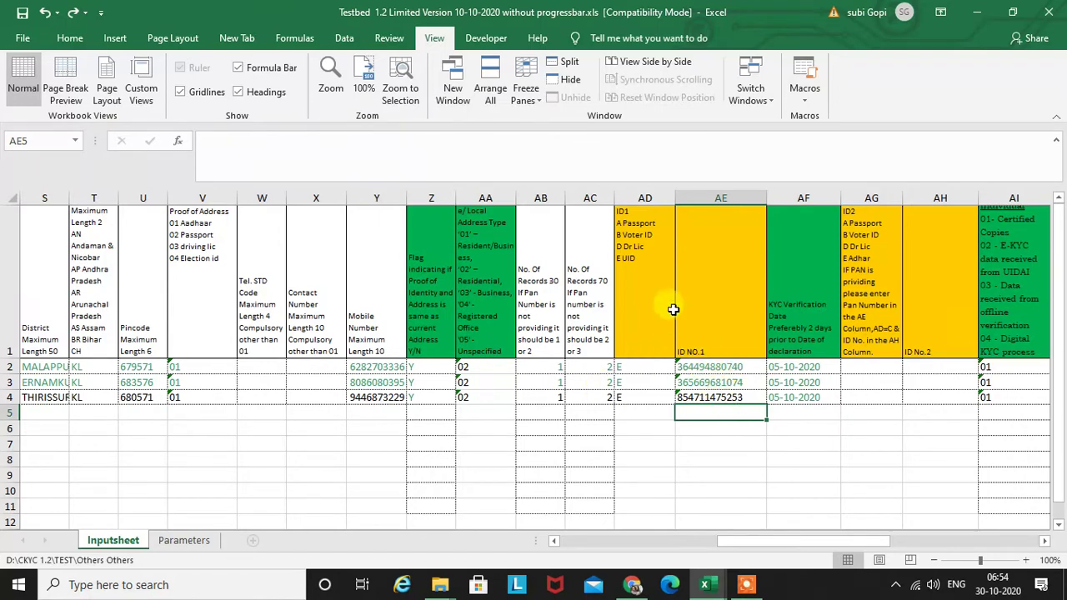
Check the ID1 codes and ID numbers of the three records in AD2:AE4 against the code list in header AD1
left_click_drag(632, 362, 729, 399)
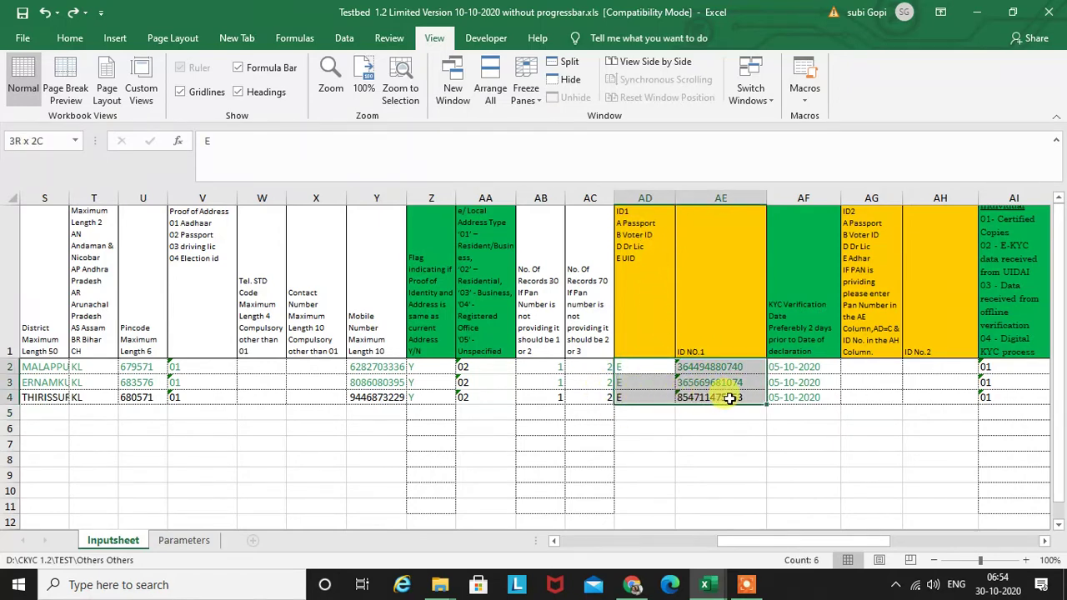
left_click(796, 418)
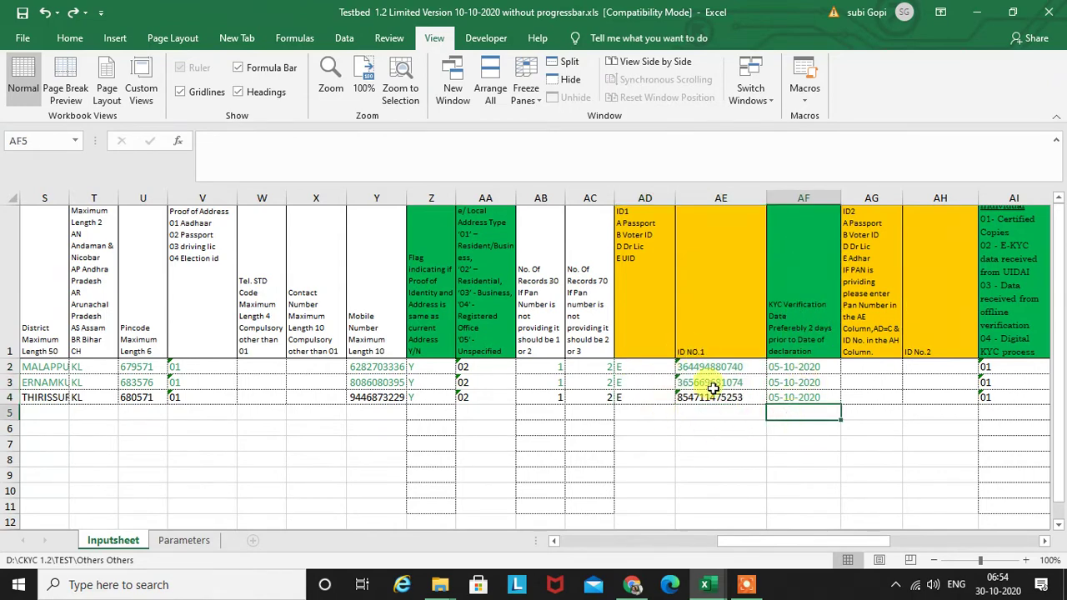
left_click(642, 301)
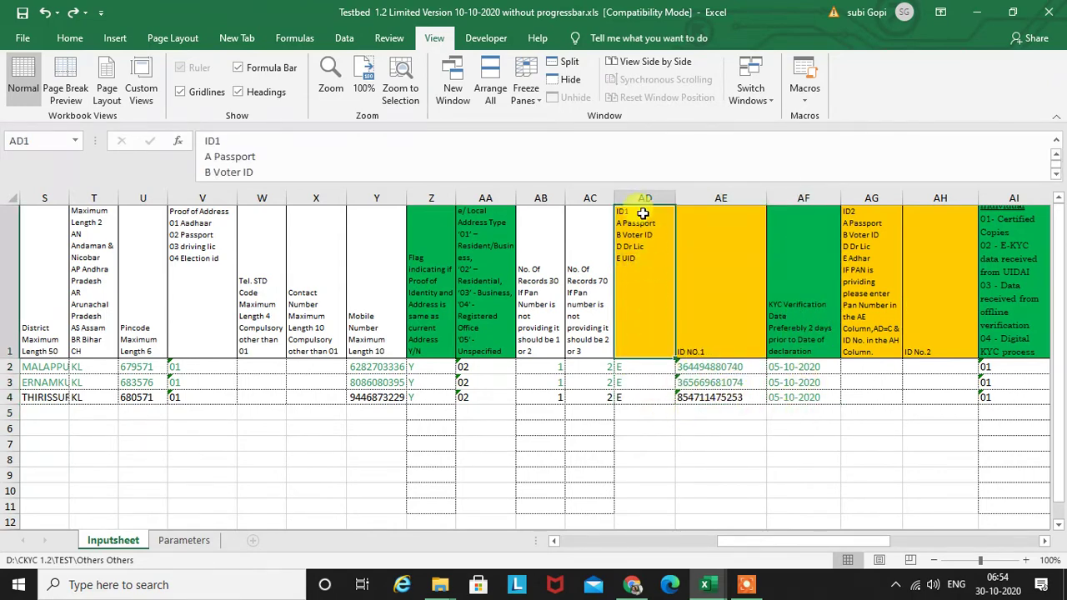
left_click(730, 419)
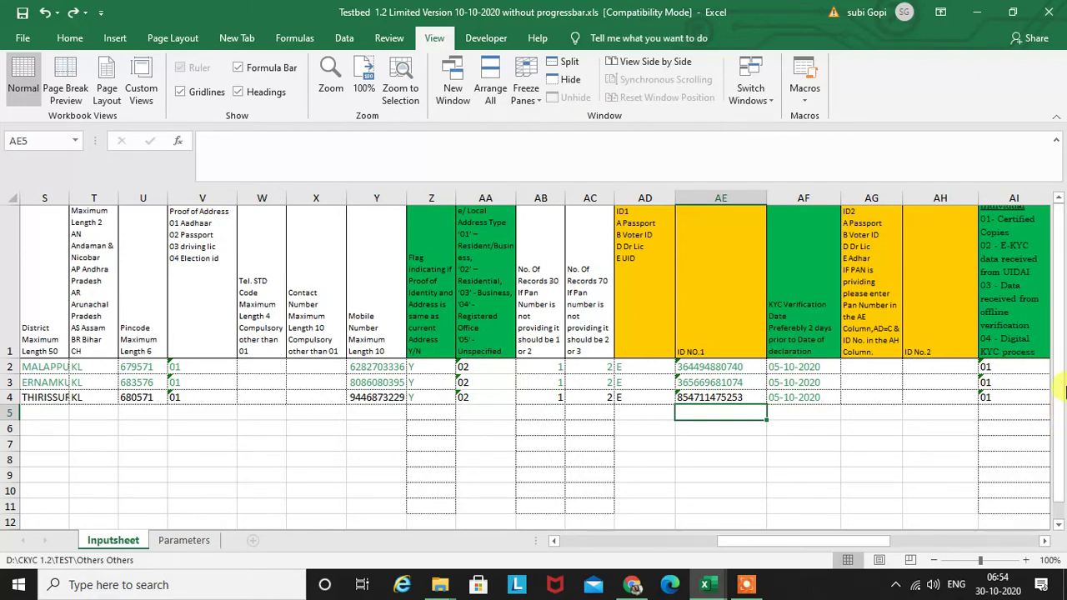
Read the KYC Verification Date rule in header AF1 and check the records' dates in AF4 and AF3
left_click(805, 311)
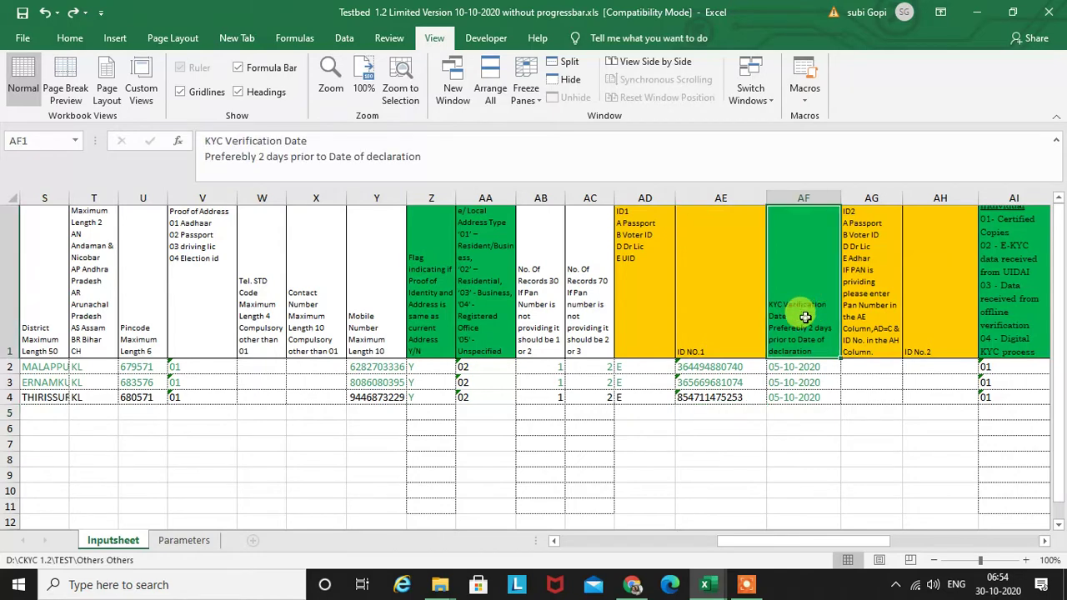
left_click(800, 402)
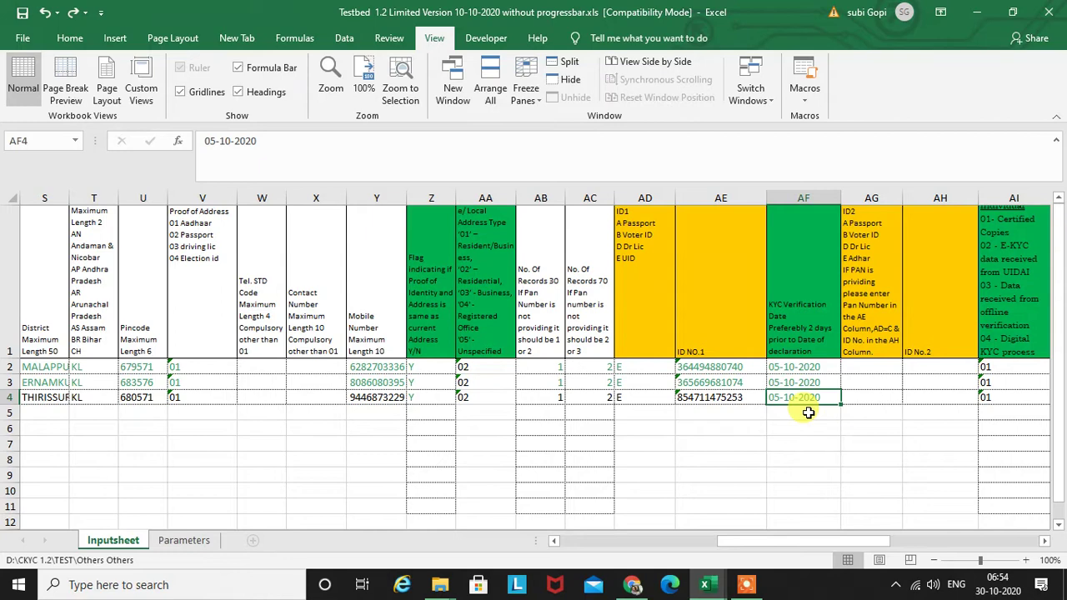
key("Up")
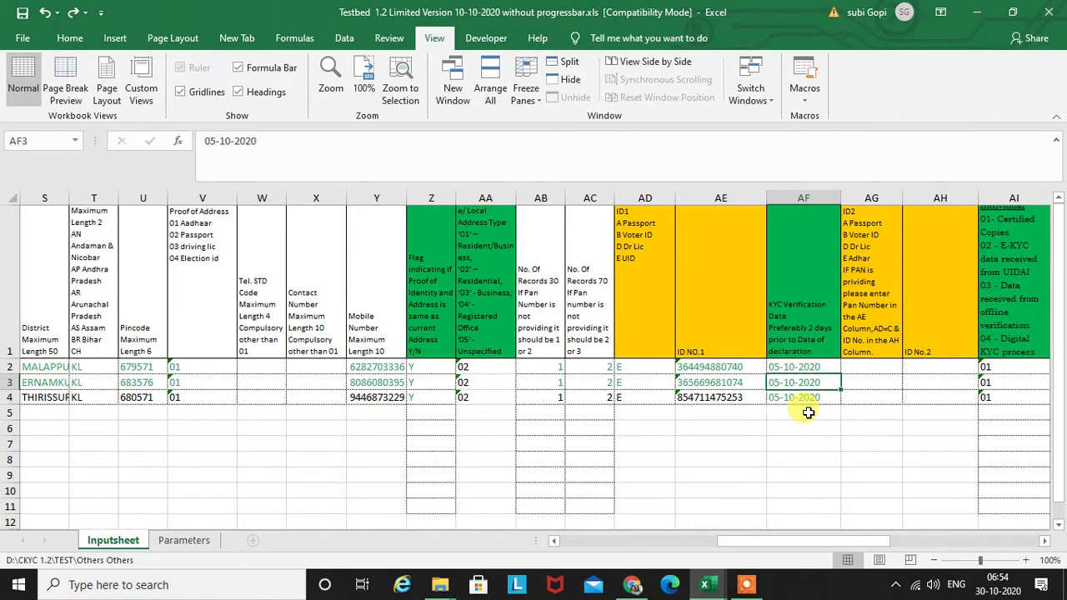
Examine the ID2 and ID No.2 columns for the three records in AG2:AH4, looking ahead to the Address Proof ID column
key("Right")
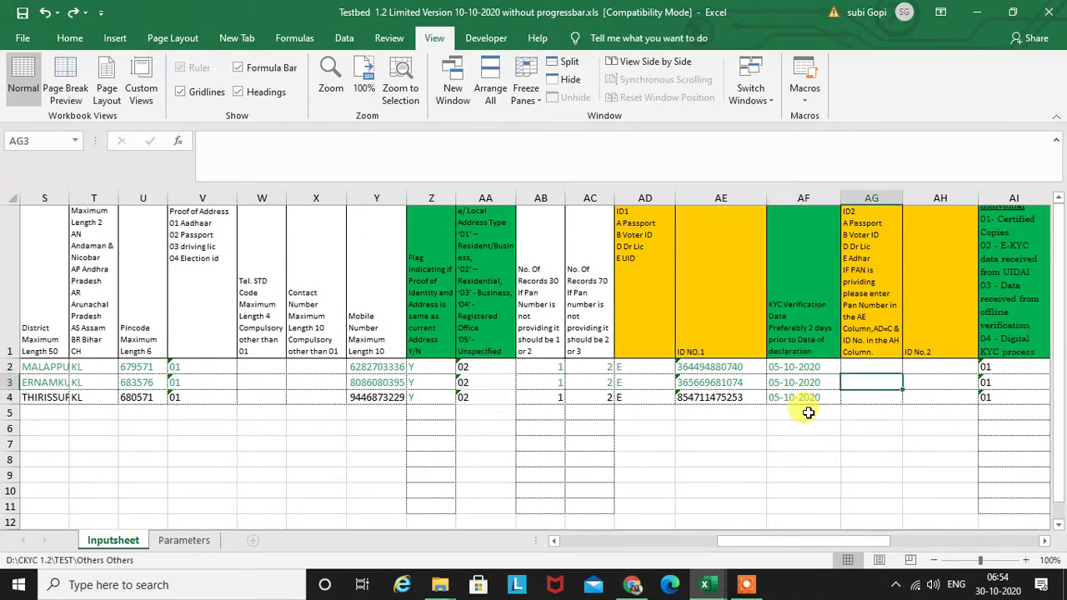
key("Right")
key("Right")
key("Right")
key("Right")
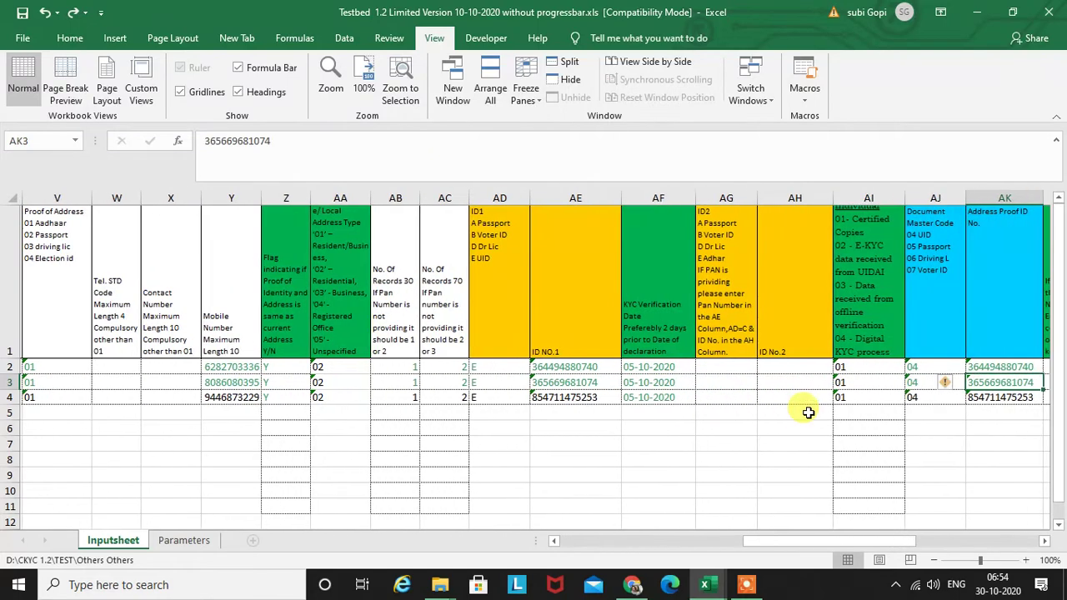
key("Left")
key("Left")
key("Left")
key("Left")
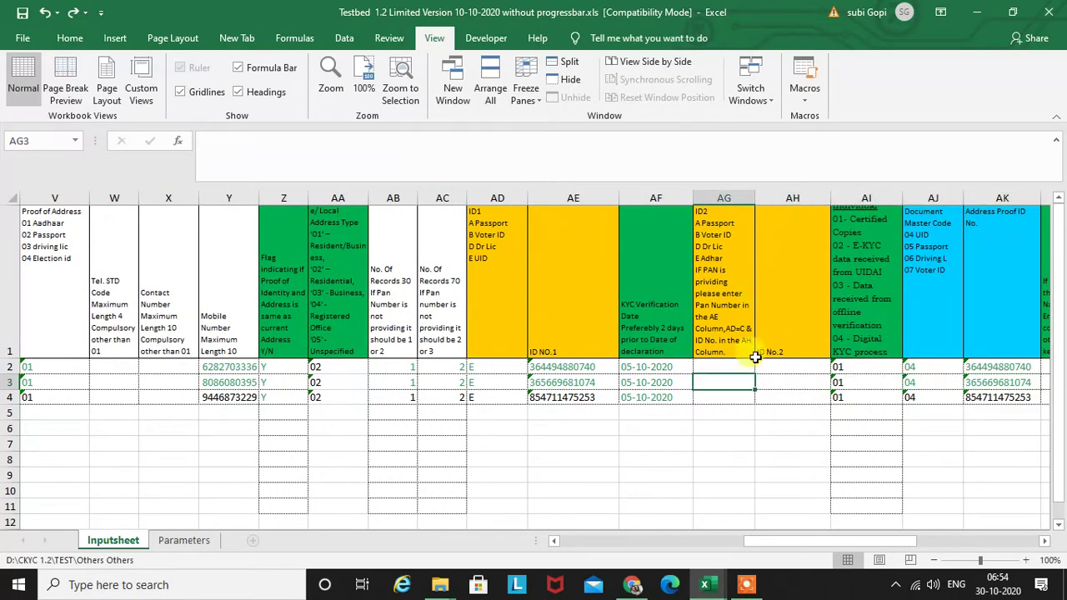
left_click_drag(744, 368, 771, 391)
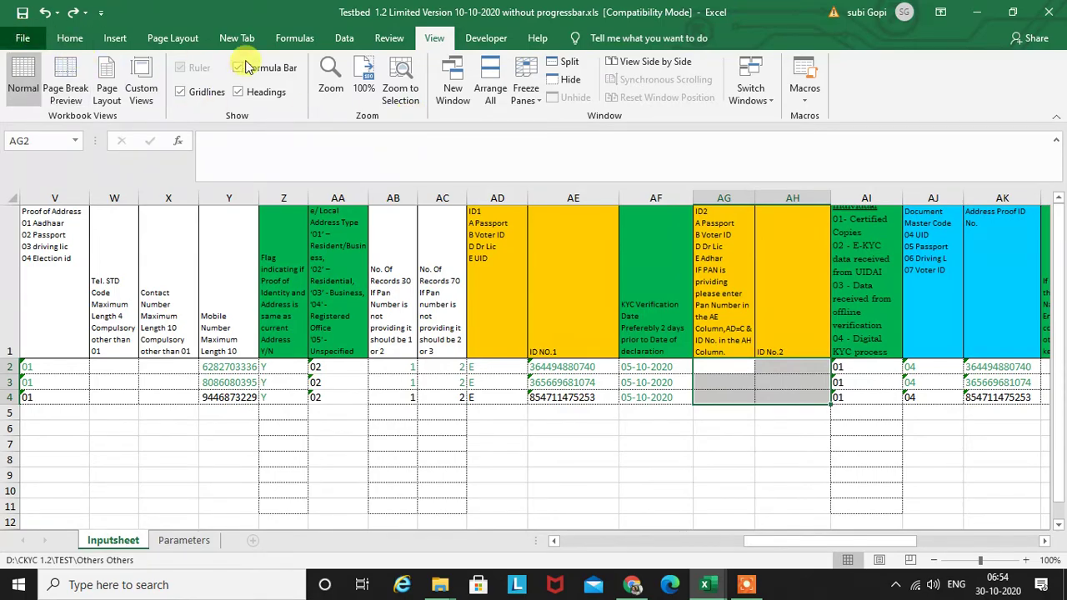
left_click(22, 39)
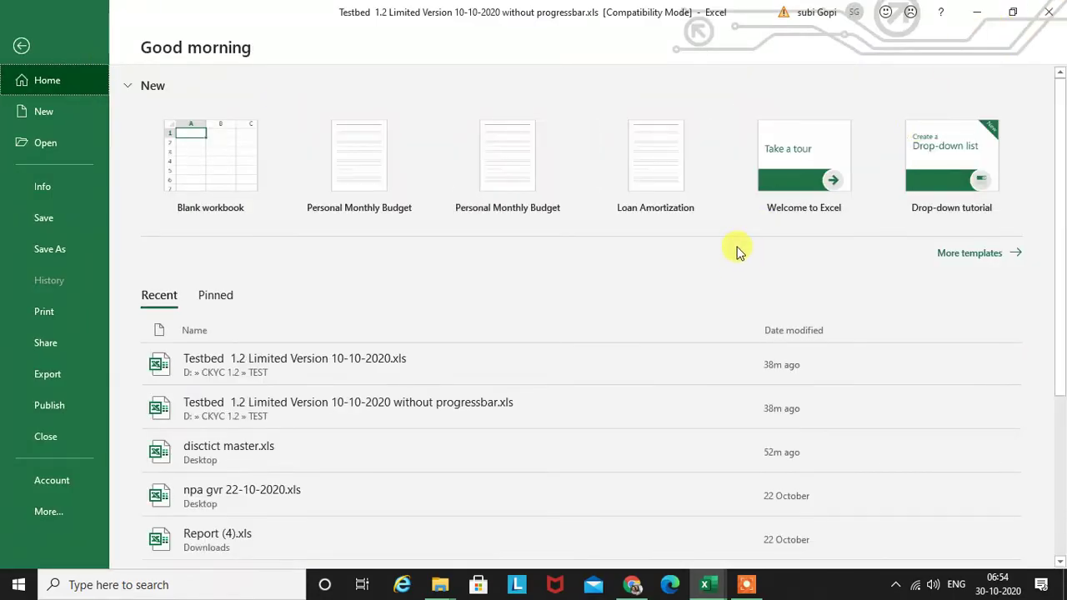
key("Escape")
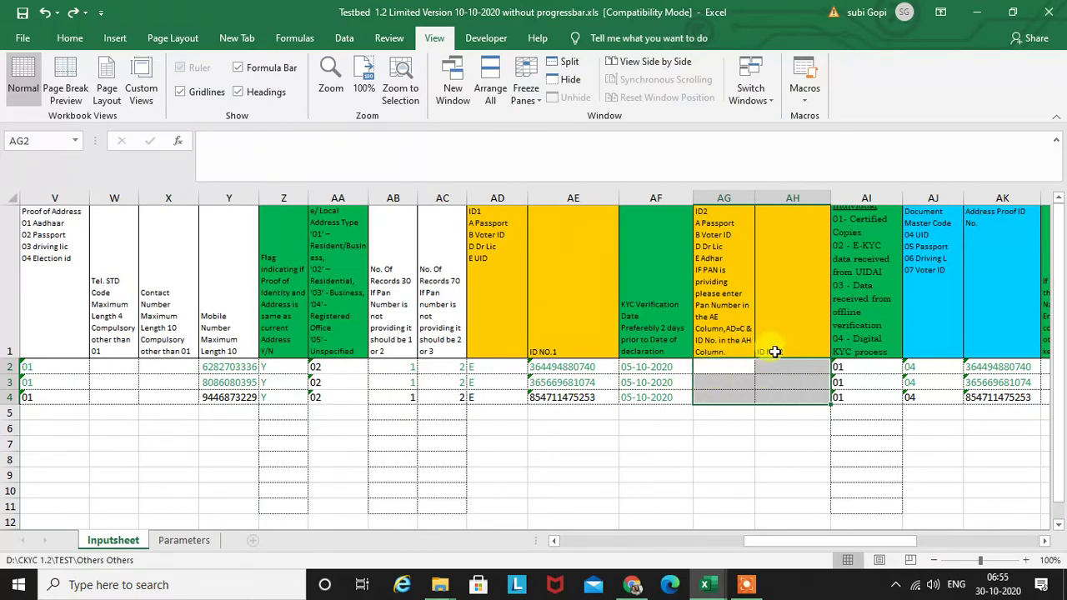
left_click(805, 369)
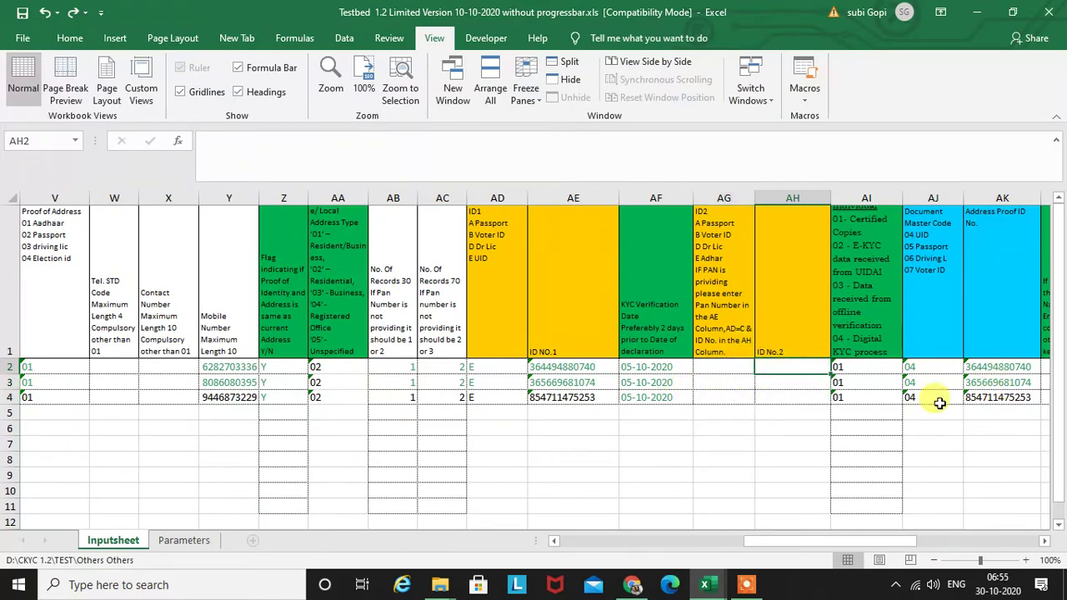
Read the full Individual and Legal Entity code list in header AI1 without editing it, and check the records' codes below it
left_click(866, 369)
left_click(865, 263)
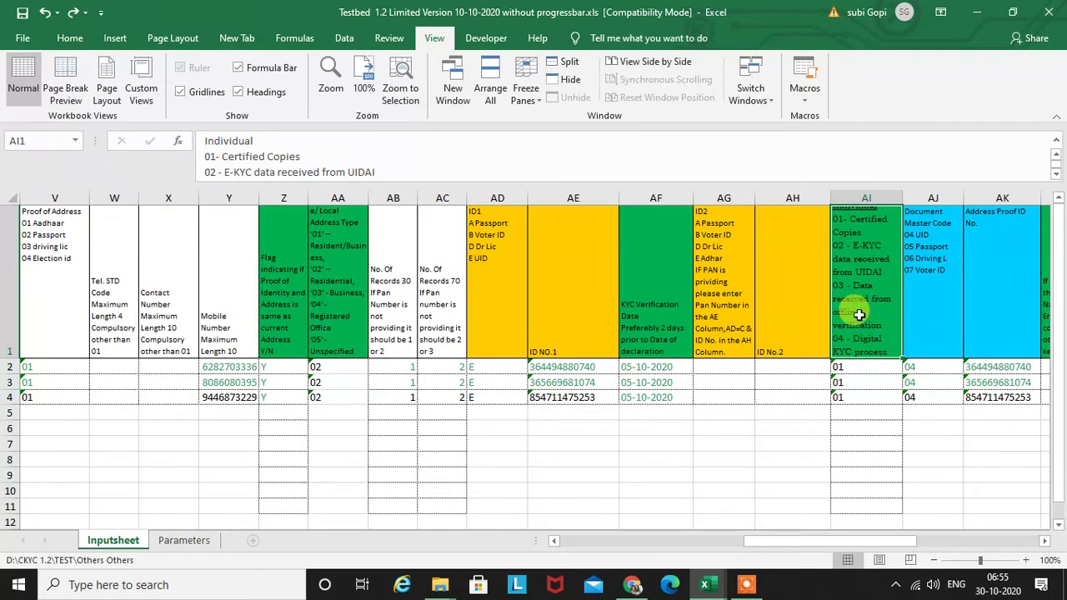
double_click(863, 313)
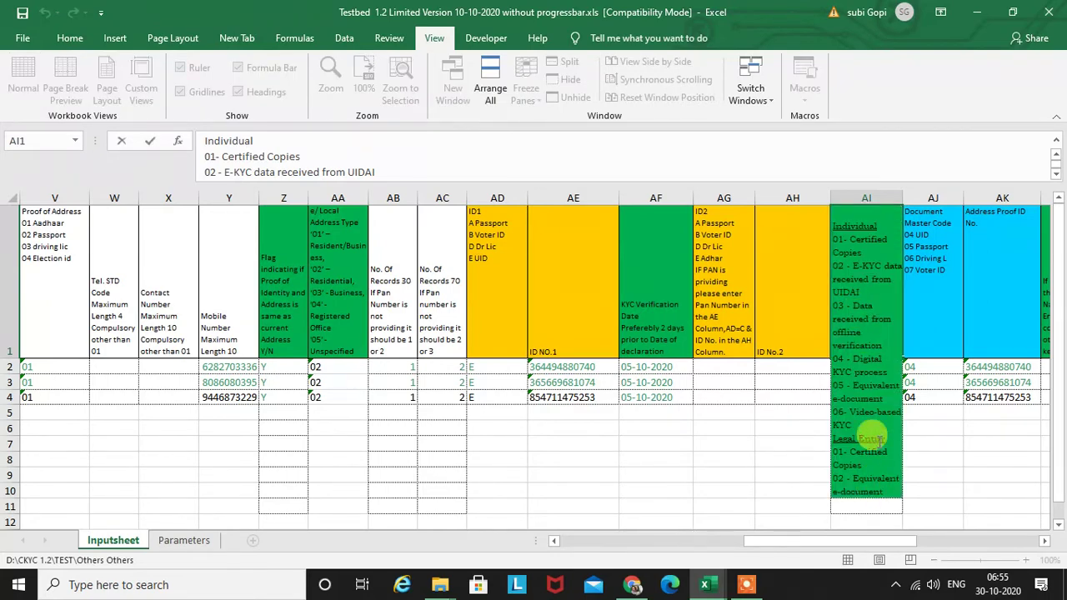
key("Escape")
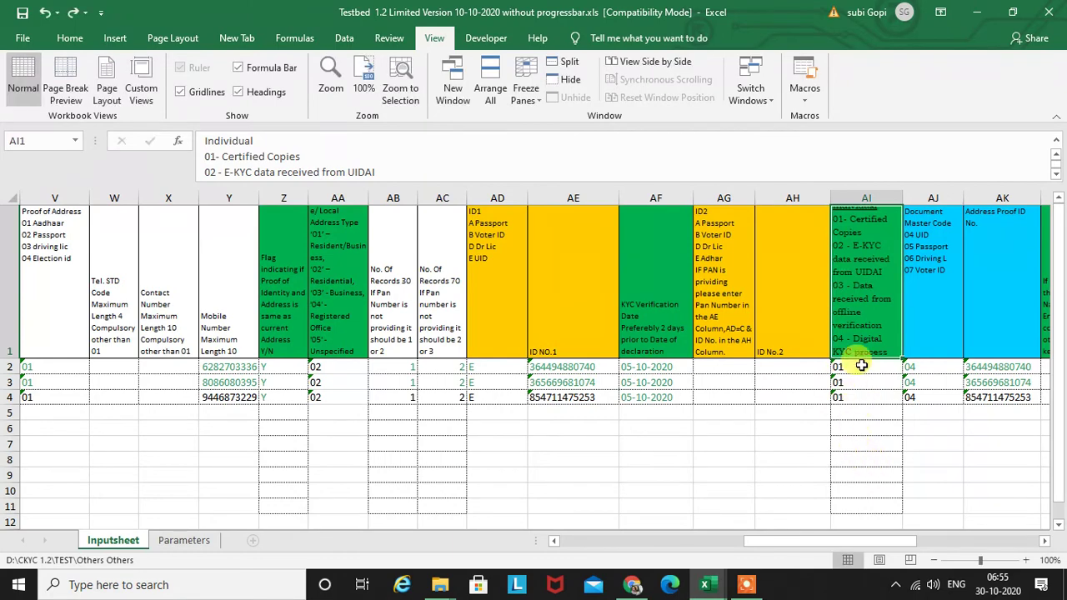
left_click_drag(838, 368, 849, 407)
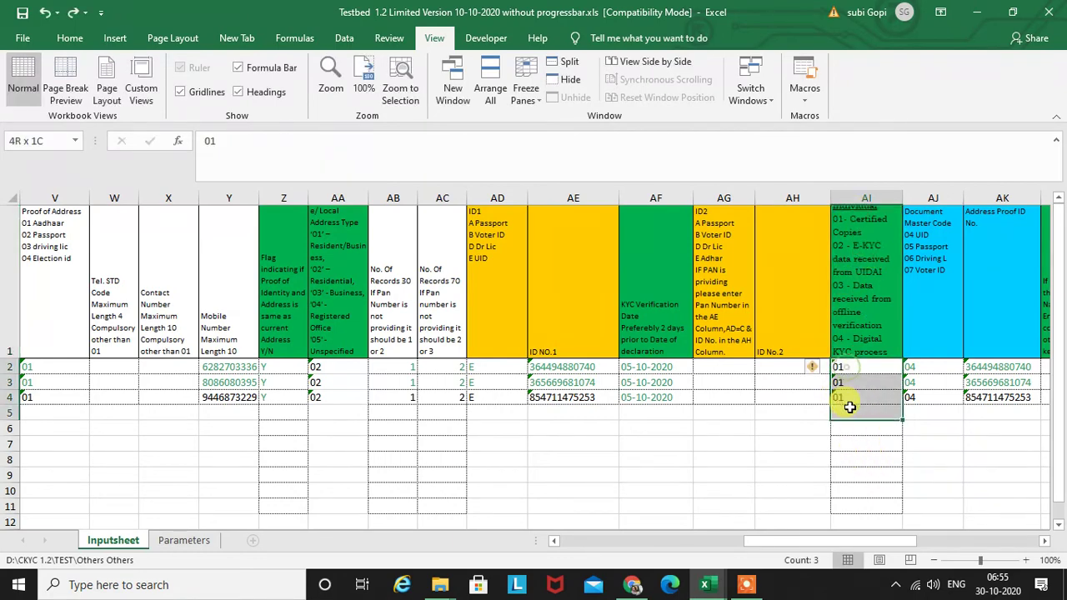
left_click(850, 367)
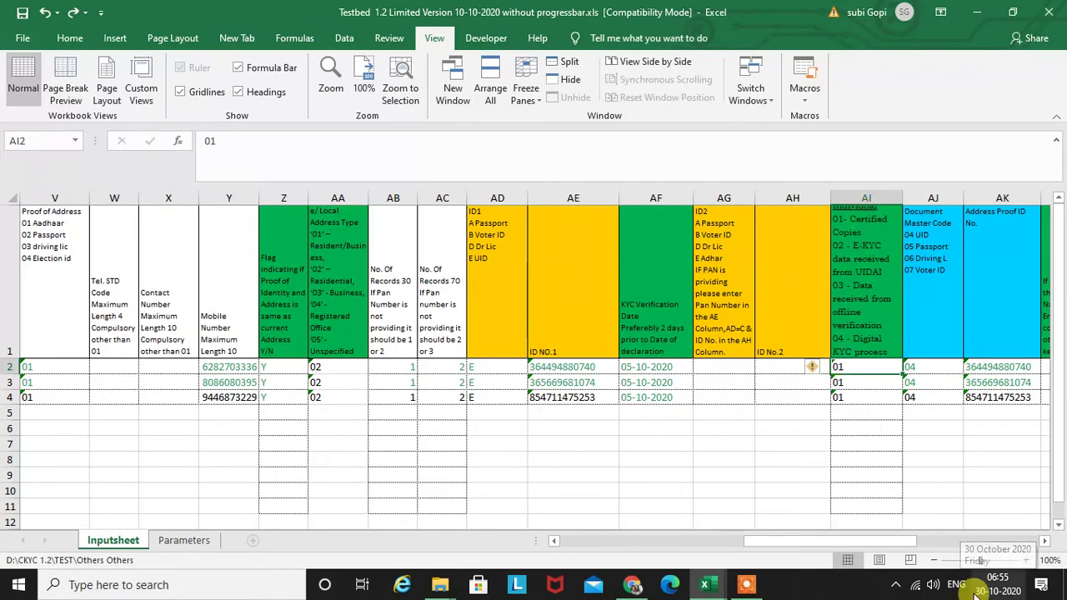
key("Down")
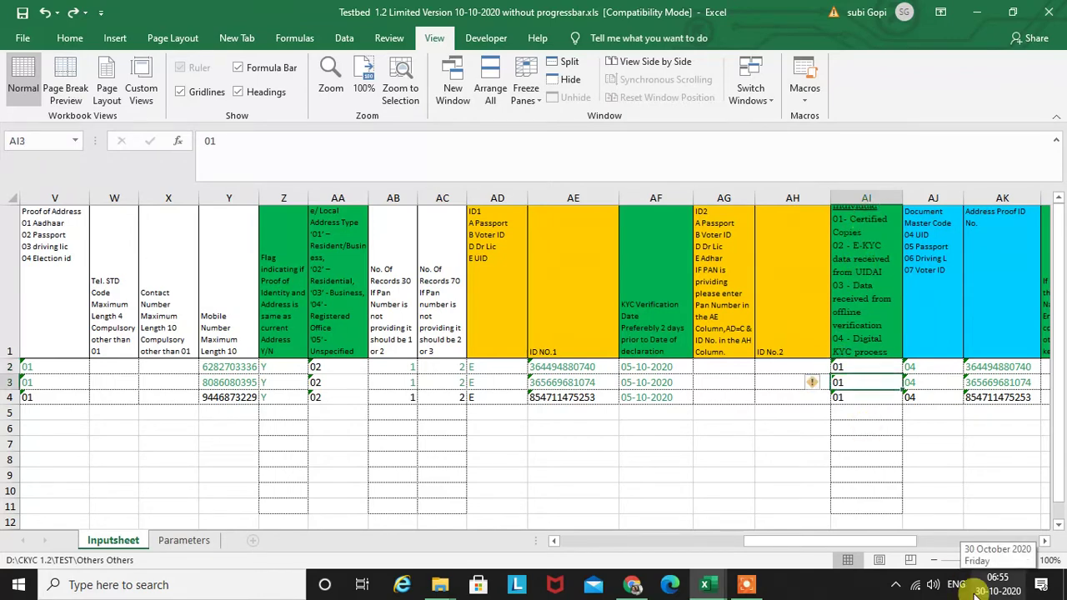
key("Up")
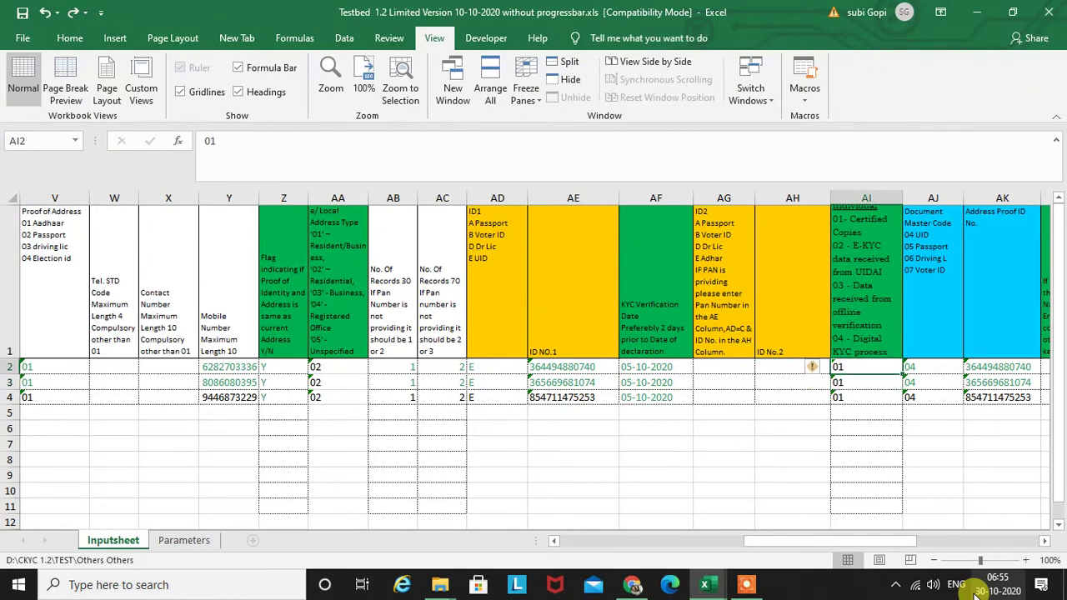
Check the first record's Document Master Code in AJ2 and select the three records' ID1 codes in AD2:AD4 for comparison
key("Right")
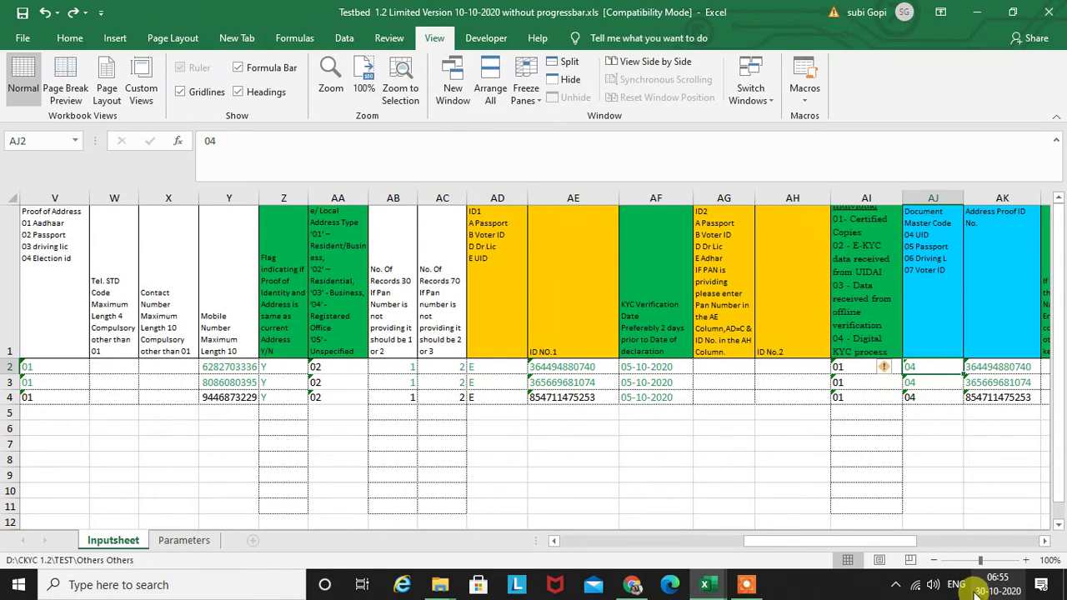
left_click_drag(483, 368, 491, 400)
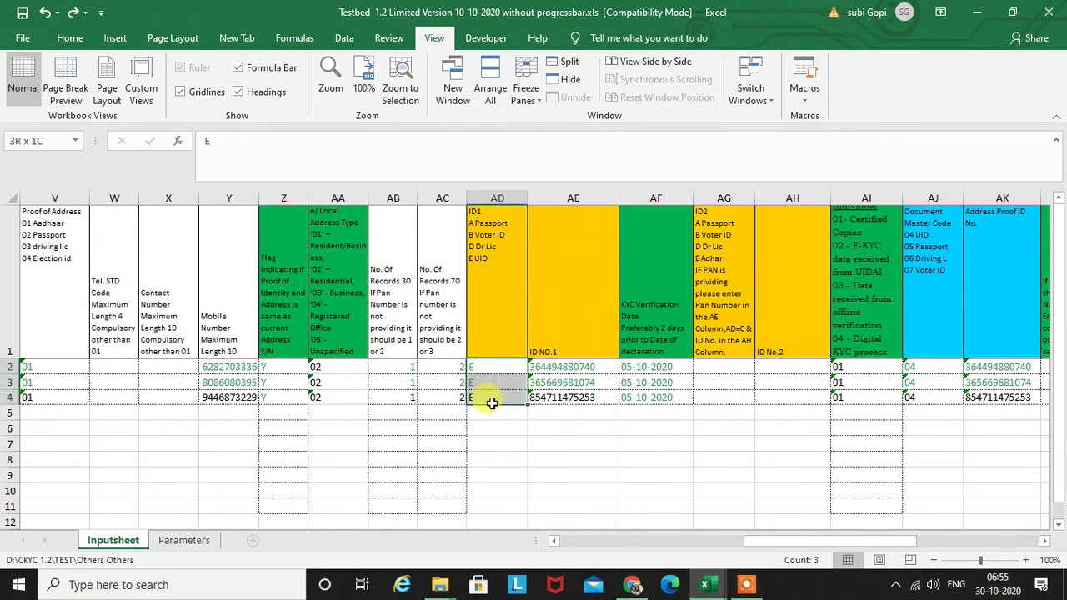
key("ctrl+c")
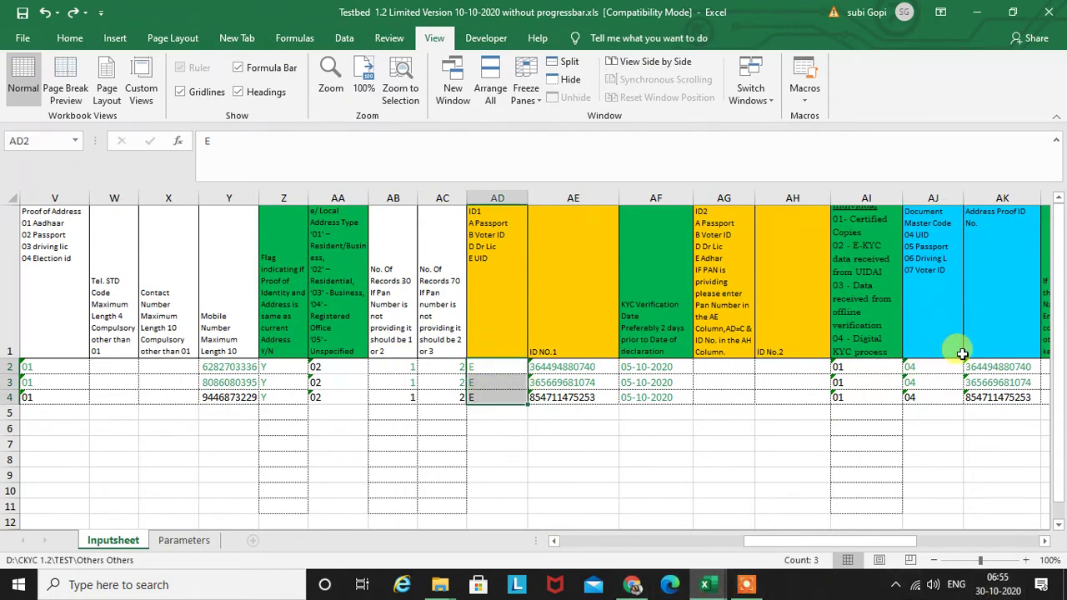
Read the Document Master Code list in header AJ1 and check the three records' Address Proof ID entries in column AK
left_click(919, 242)
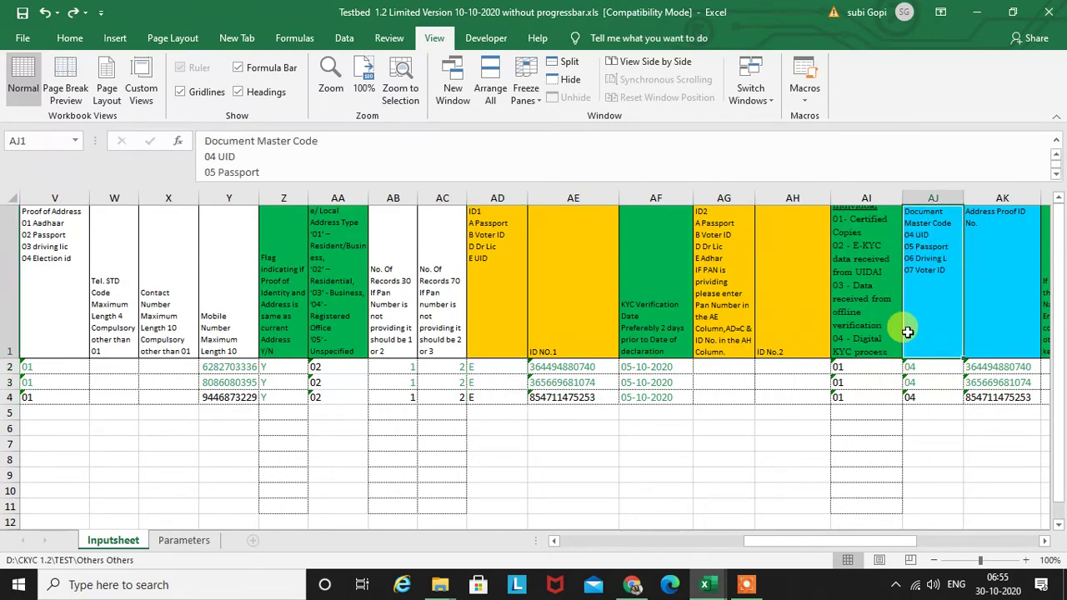
left_click(917, 408)
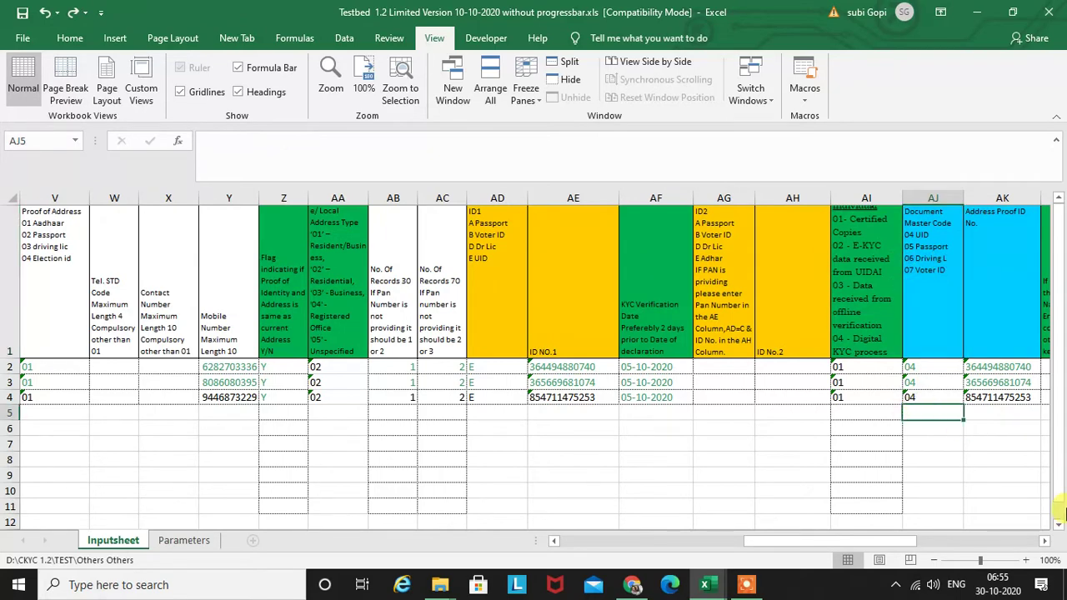
scroll(1060, 510, "right", 2)
key("Right")
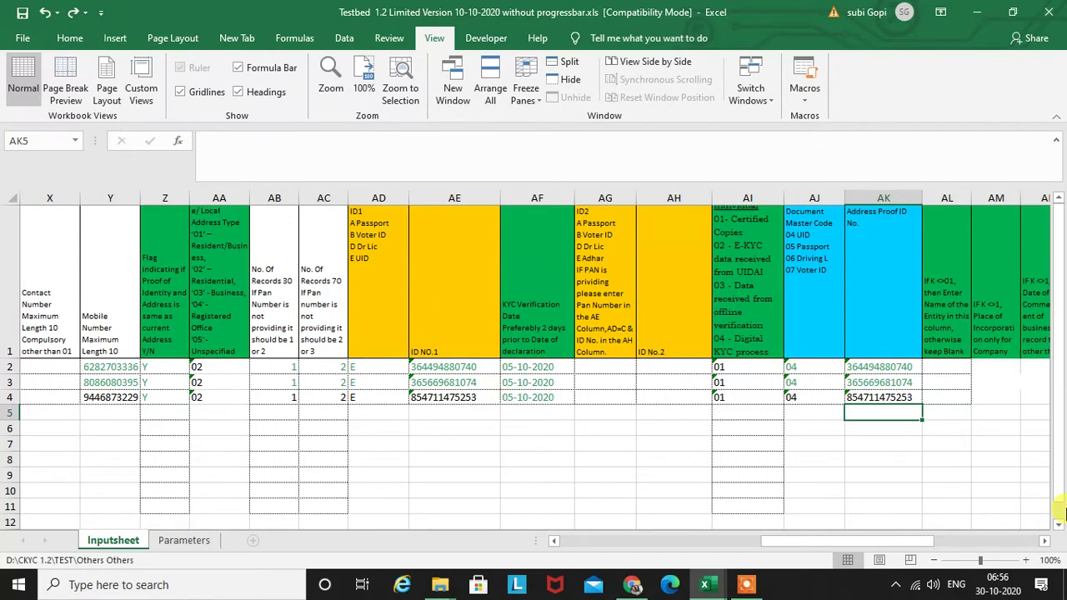
key("Up")
key("Up")
key("Up")
key("Down")
key("Down")
key("Down")
Look through the entity name, place of incorporation, commencement date and country of incorporation columns AL to AO
key("Right")
key("Right")
key("Left")
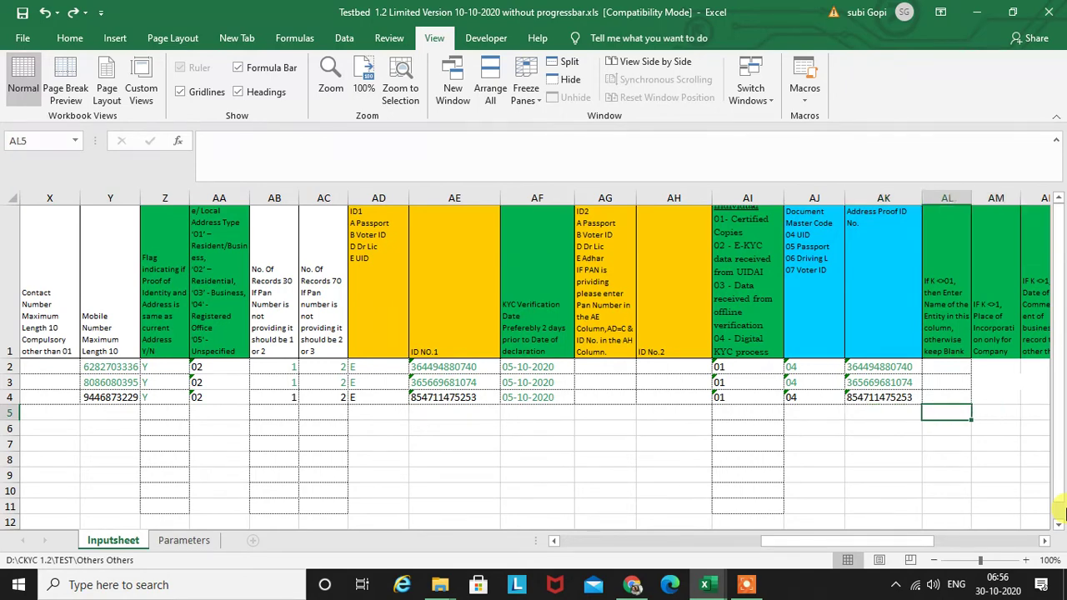
key("Right")
key("Right")
key("Right")
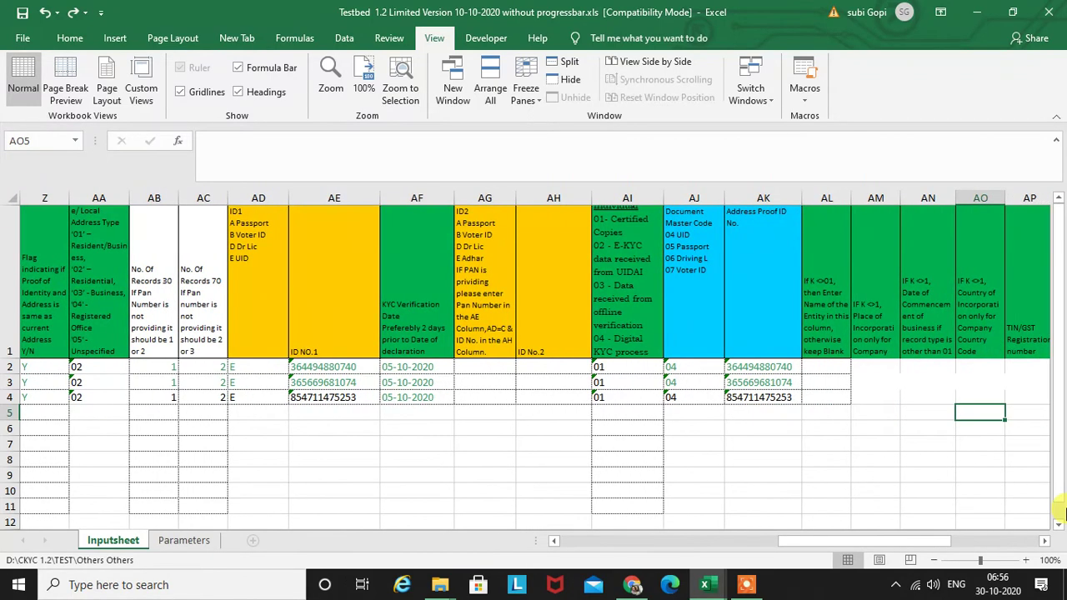
Read the full constitution code list in header K1 without editing it, and select the first records' codes in K2:K3
key("Left")
key("Left")
key("Left")
key("Left")
key("Left")
key("Left")
key("Left")
key("Left")
key("Left")
key("Left")
key("Left")
key("Left")
key("Left")
key("Left")
key("Left")
key("Left")
key("Left")
key("Left")
key("Left")
key("Left")
key("Left")
key("Left")
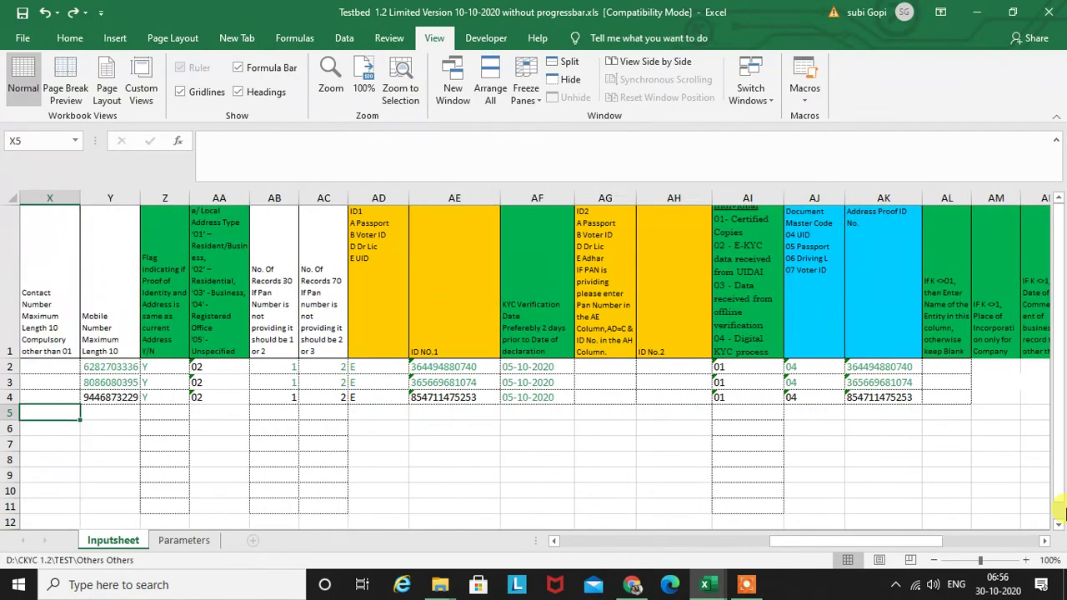
key("Left")
key("Left")
key("Left")
key("Left")
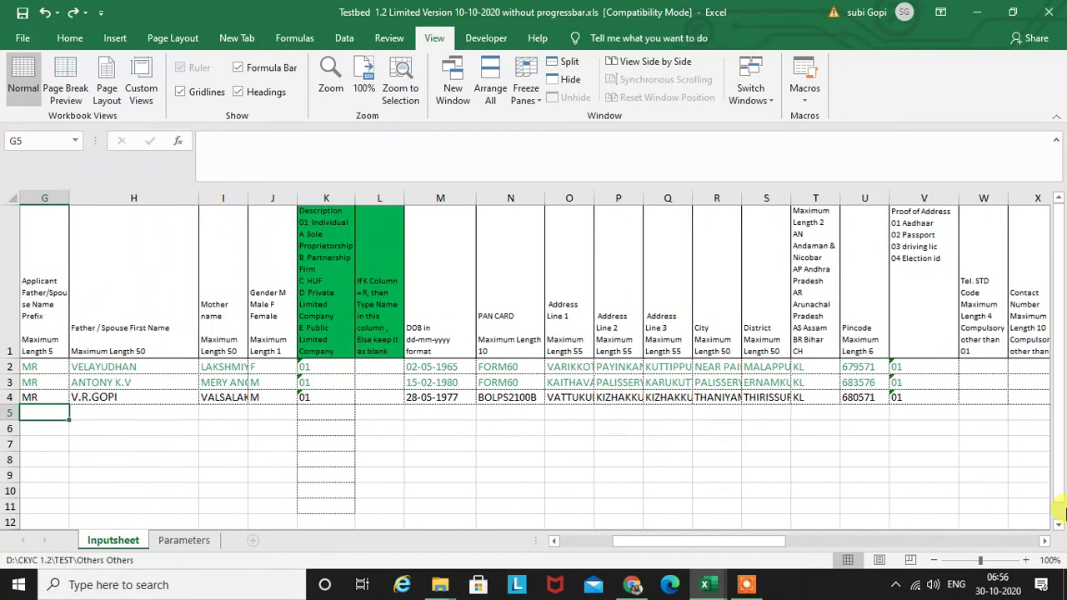
key("Left")
key("Left")
key("Left")
key("Left")
key("Left")
key("Left")
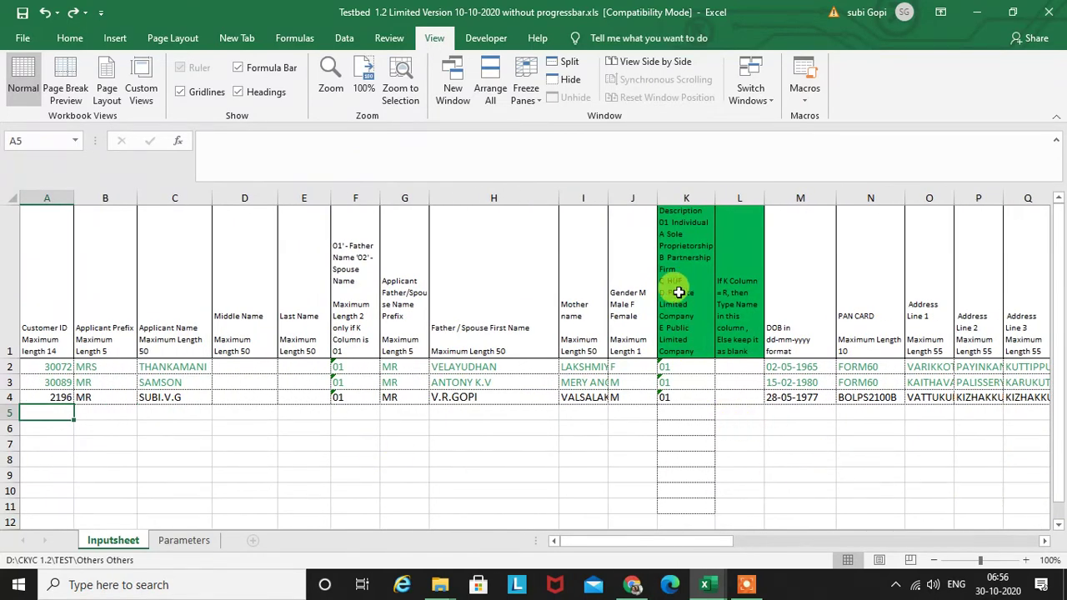
left_click(727, 306)
left_click(678, 311)
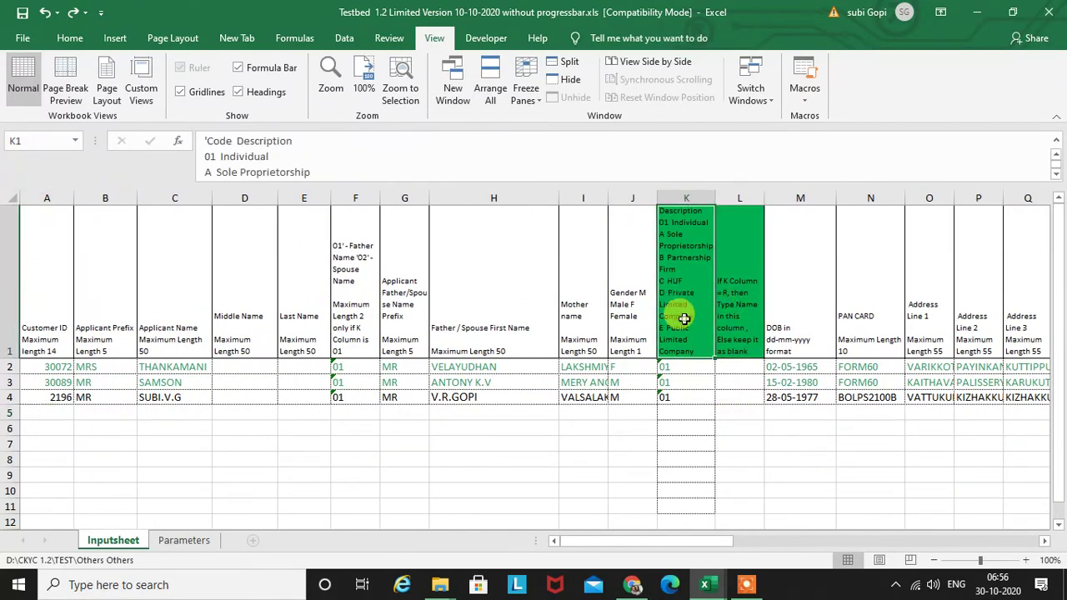
key("F2")
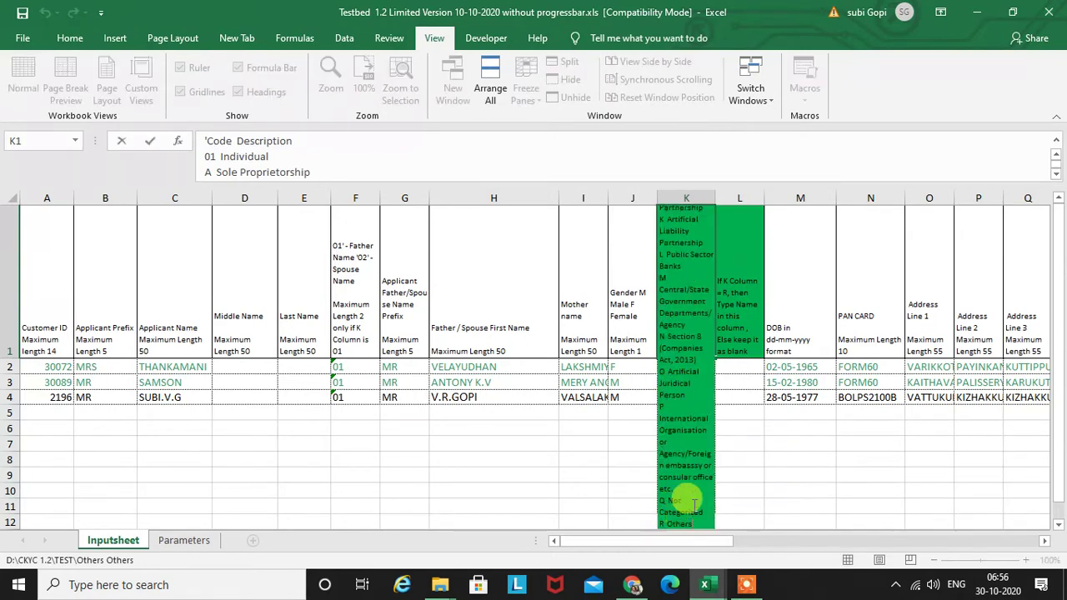
key("Escape")
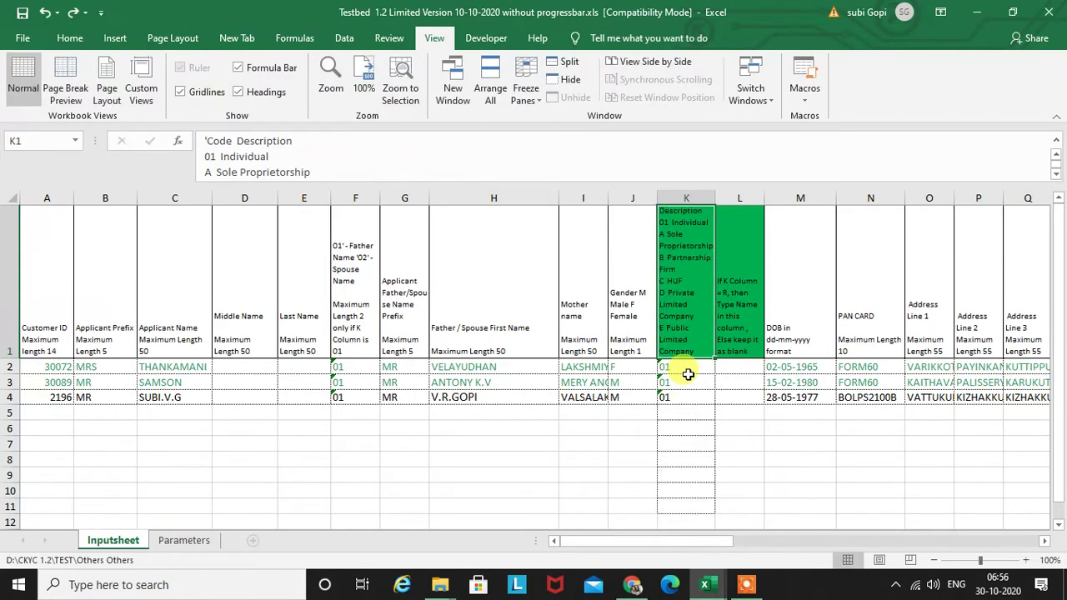
left_click_drag(685, 376, 686, 367)
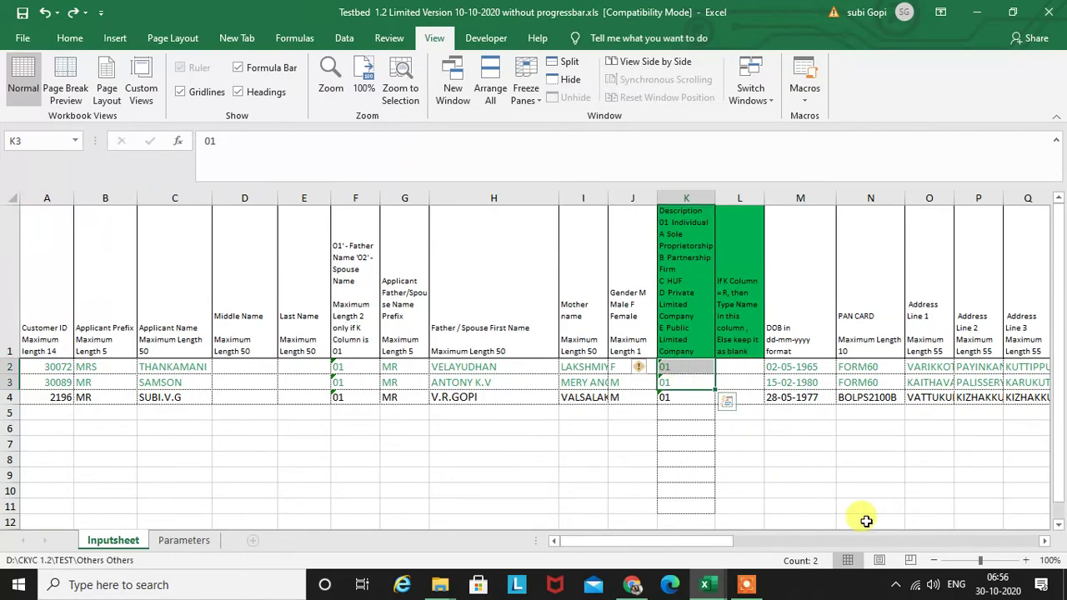
Examine the entity-only columns for the three records by selecting the blank cells AL2:AR4
key("Right")
key("Right")
key("Right")
key("Right")
key("Right")
key("Right")
key("Right")
key("Right")
key("Right")
key("Right")
key("Right")
key("Right")
key("Right")
key("Right")
key("Right")
key("Right")
key("Right")
key("Right")
key("Right")
key("Right")
key("Right")
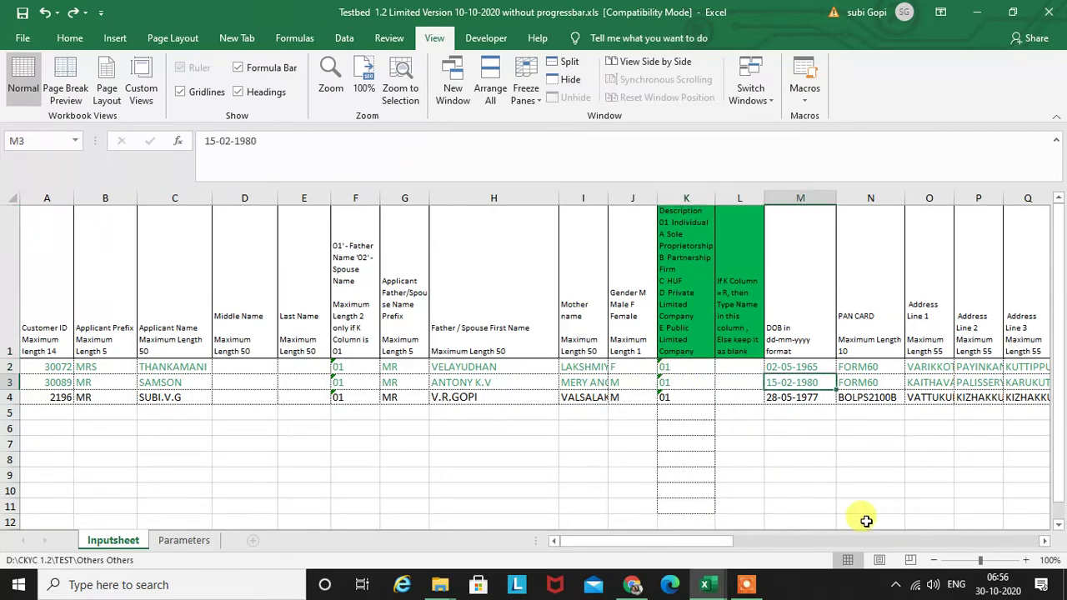
key("Right")
key("Right")
key("Right")
key("Right")
key("Right")
key("Right")
key("Right")
key("Right")
key("Right")
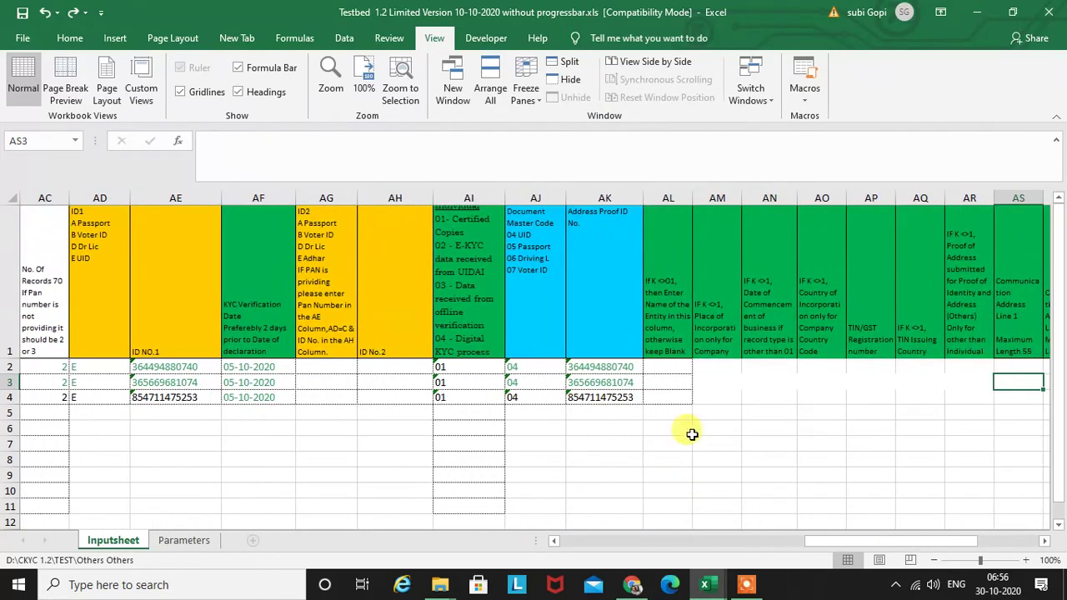
left_click_drag(671, 368, 819, 391)
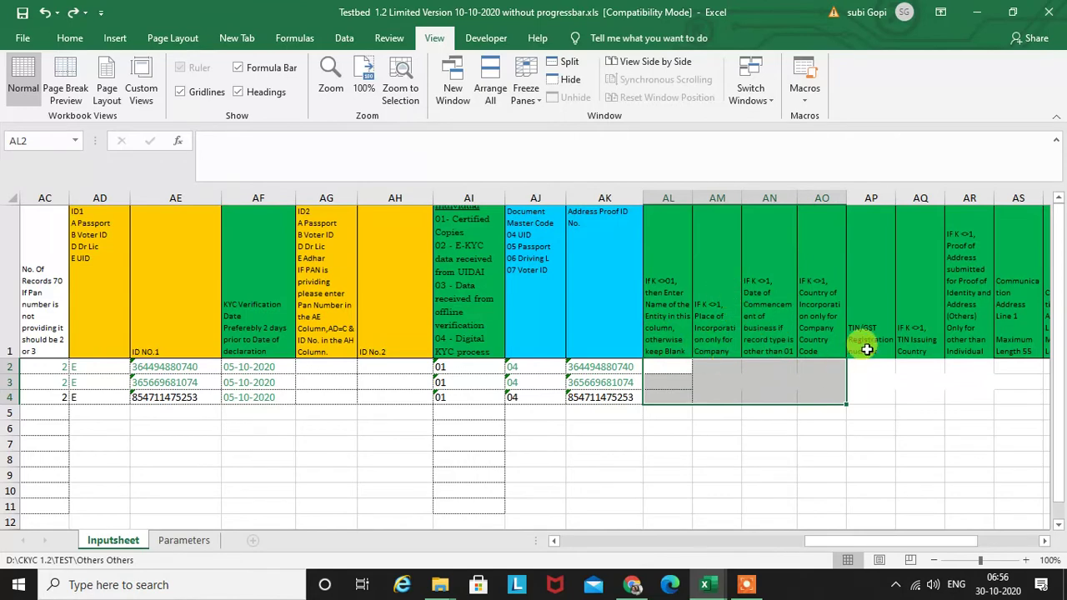
key("shift+Right")
key("shift+Right")
key("shift+Right")
key("shift+Right")
key("shift+Right")
key("shift+Right")
key("shift+Right")
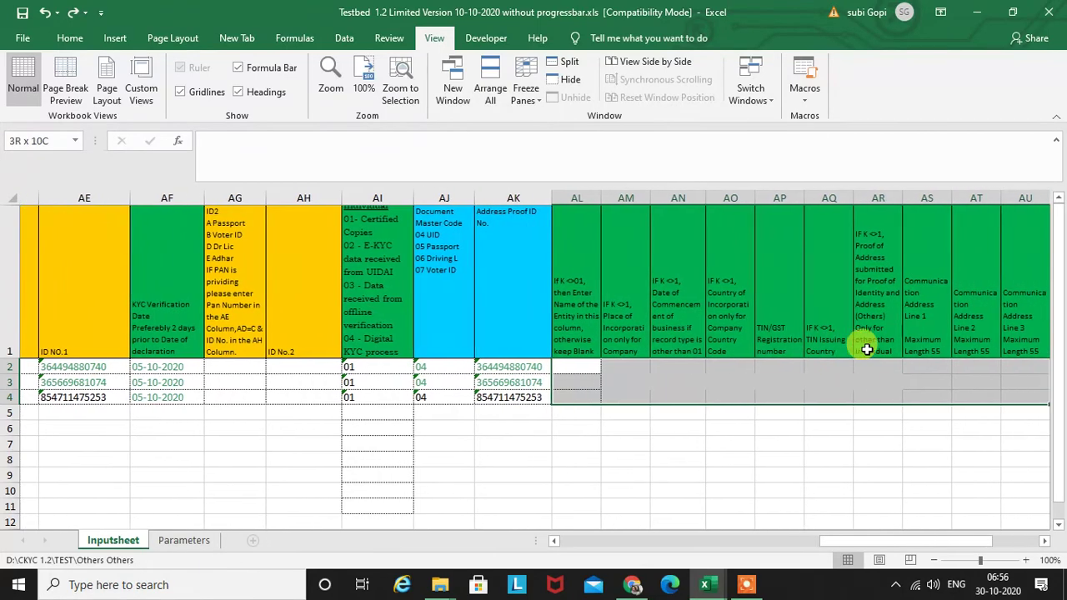
key("shift+Right")
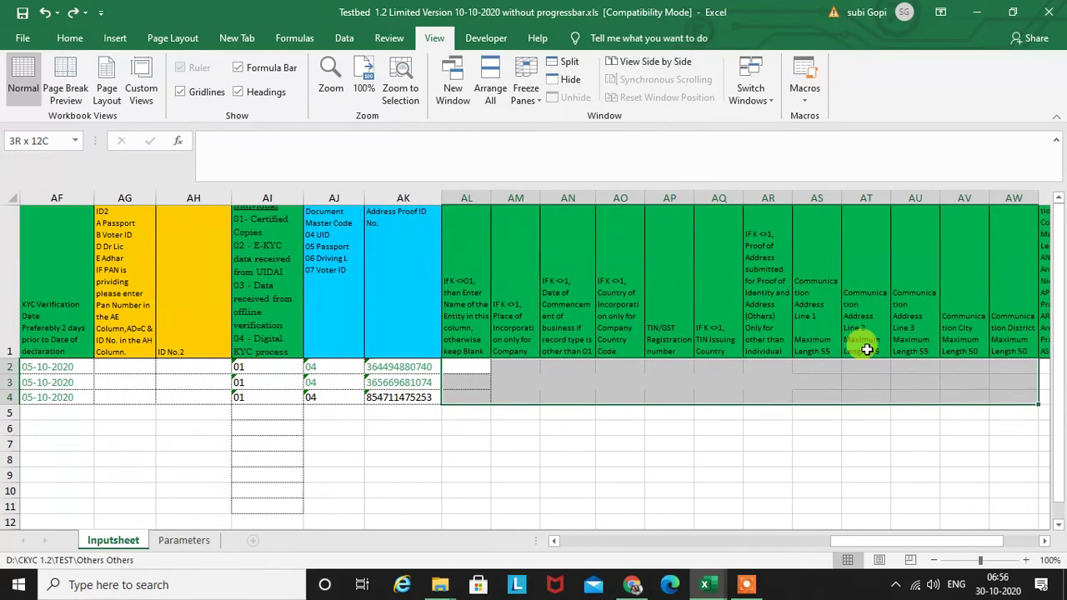
key("shift+Left")
key("shift+Left")
key("shift+Left")
key("shift+Left")
key("shift+Left")
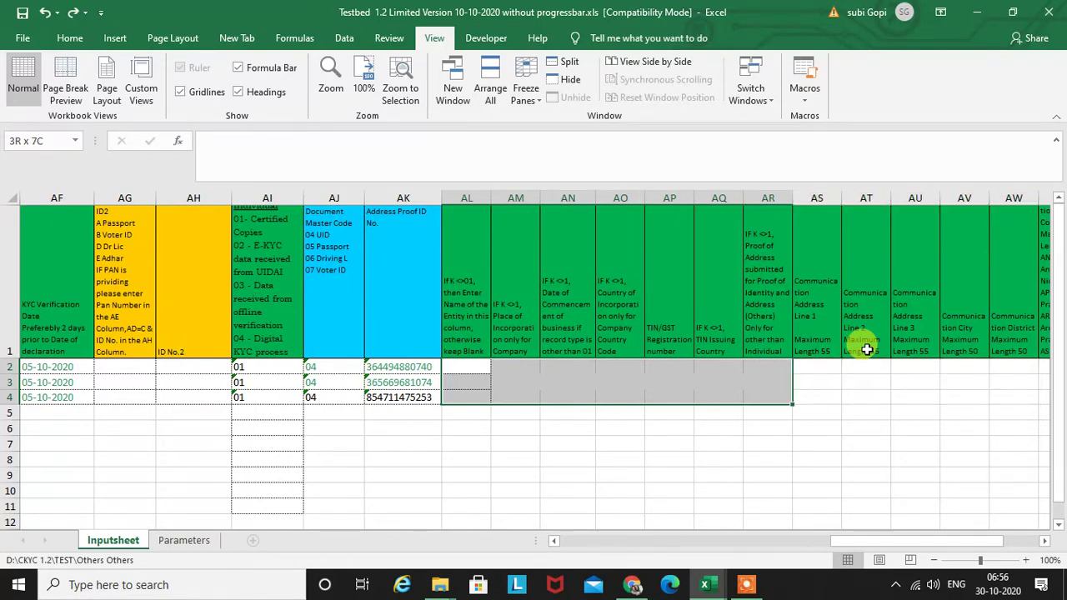
Examine the communication address and office contact columns by extending the selection to BB, and reduce it to AL2:AR3
key("shift+Right")
key("shift+Right")
key("shift+Right")
key("shift+Right")
key("shift+Right")
key("shift+Right")
key("shift+Right")
key("shift+Right")
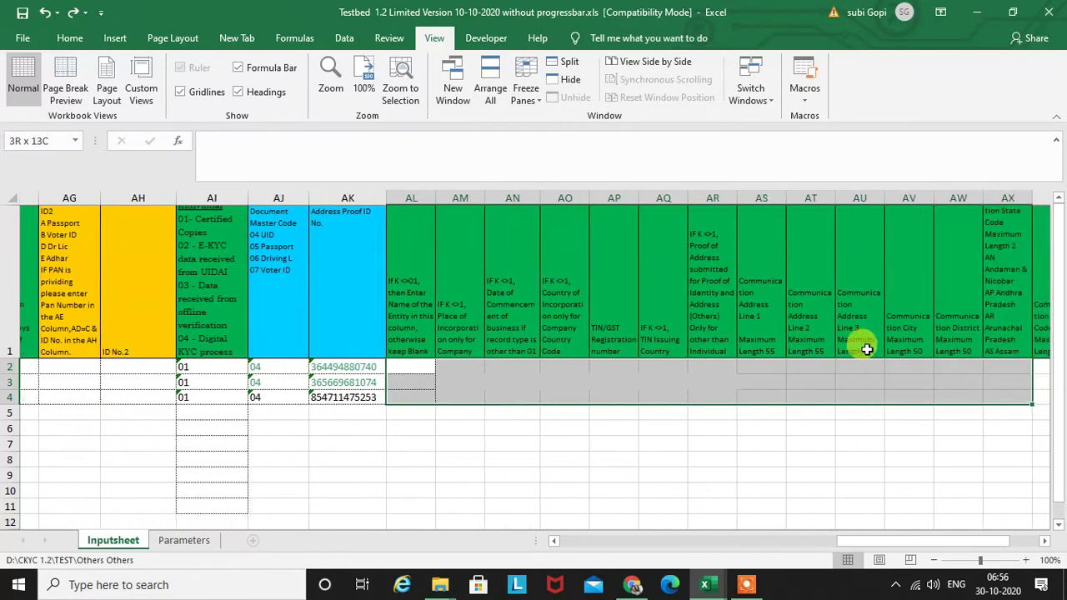
key("shift+Right")
key("shift+Right")
key("shift+Right")
key("shift+Left")
key("shift+Left")
key("shift+Left")
key("shift+Left")
key("shift+Left")
key("shift+Left")
key("shift+Left")
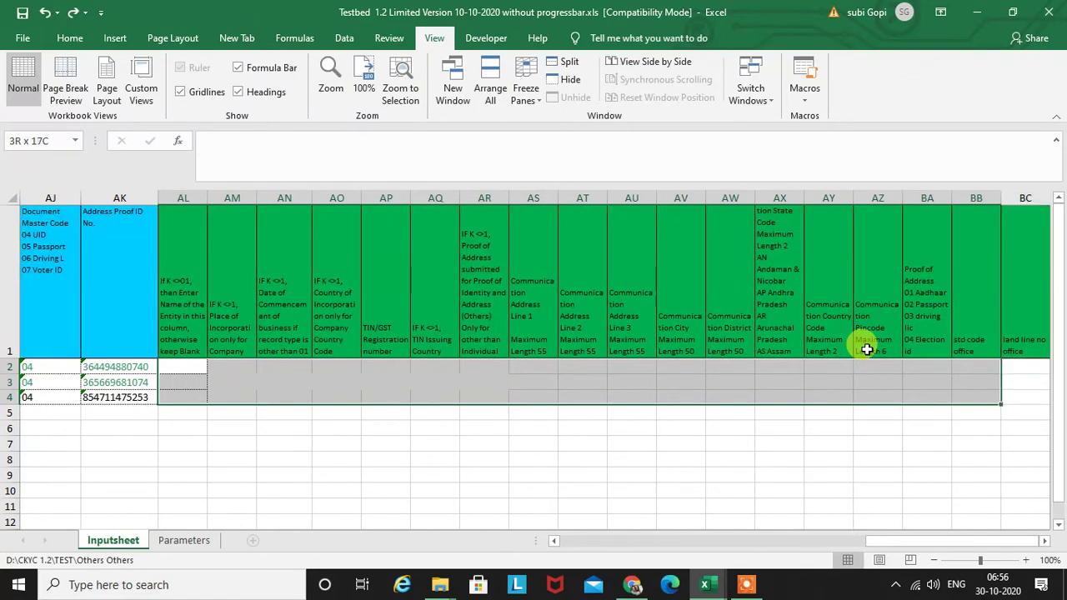
key("shift+Left")
key("shift+Left")
key("shift+Left")
key("shift+Left")
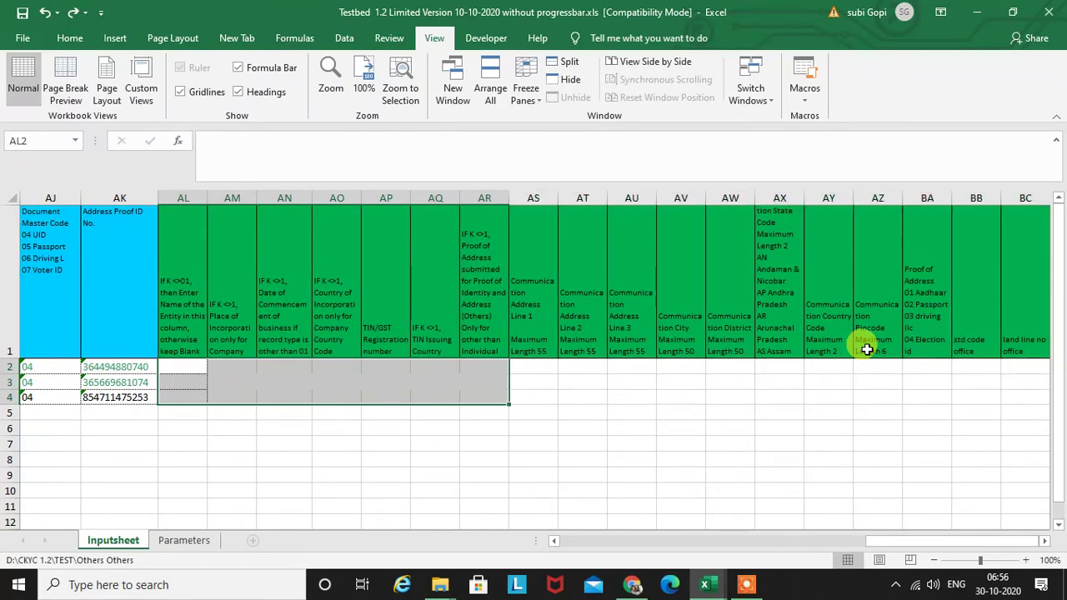
key("shift+Up")
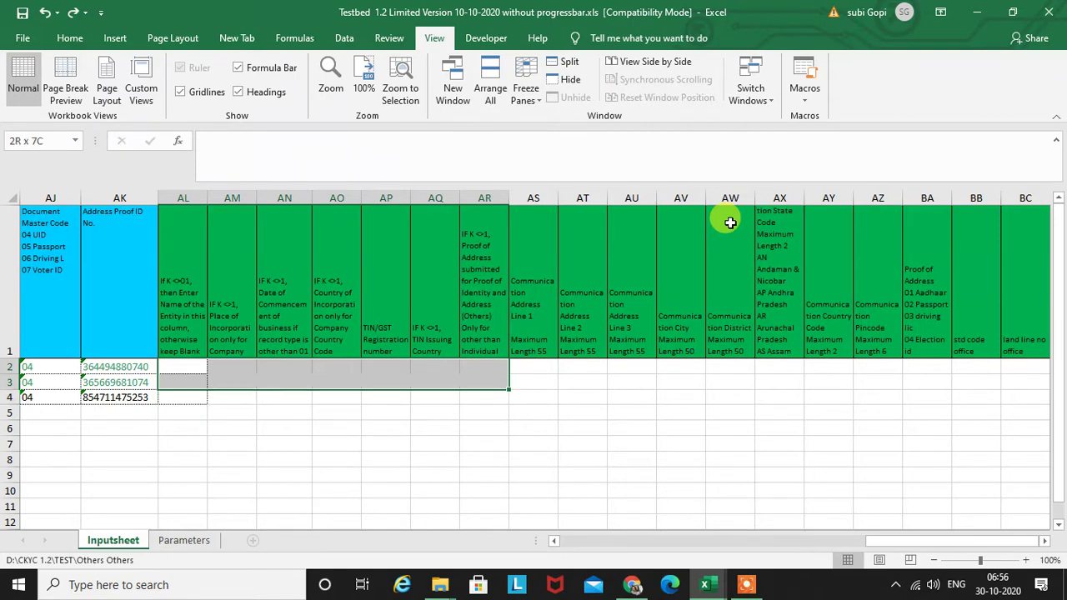
Return to the first columns and check the third record's PAN card entry in N4 and its Customer ID in A4
left_click_drag(934, 542, 884, 541)
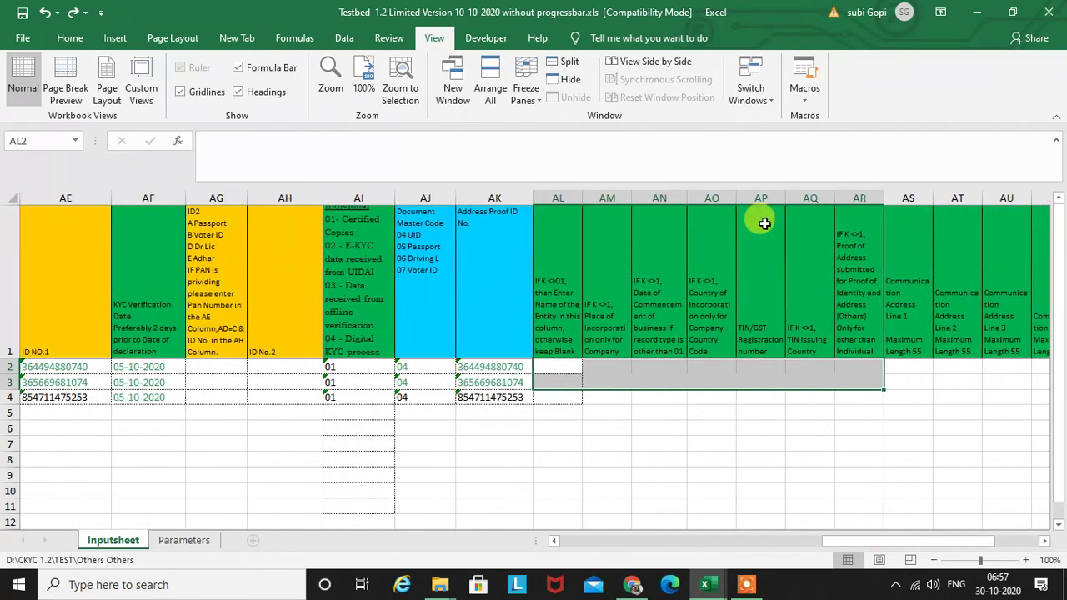
left_click(749, 410)
left_click_drag(952, 544, 408, 530)
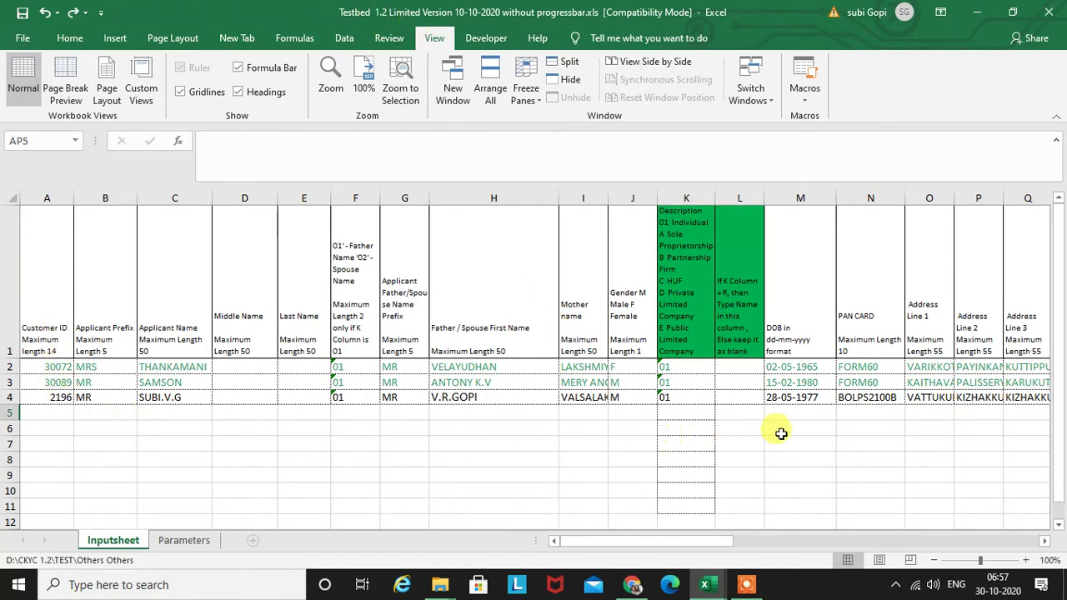
left_click(881, 397)
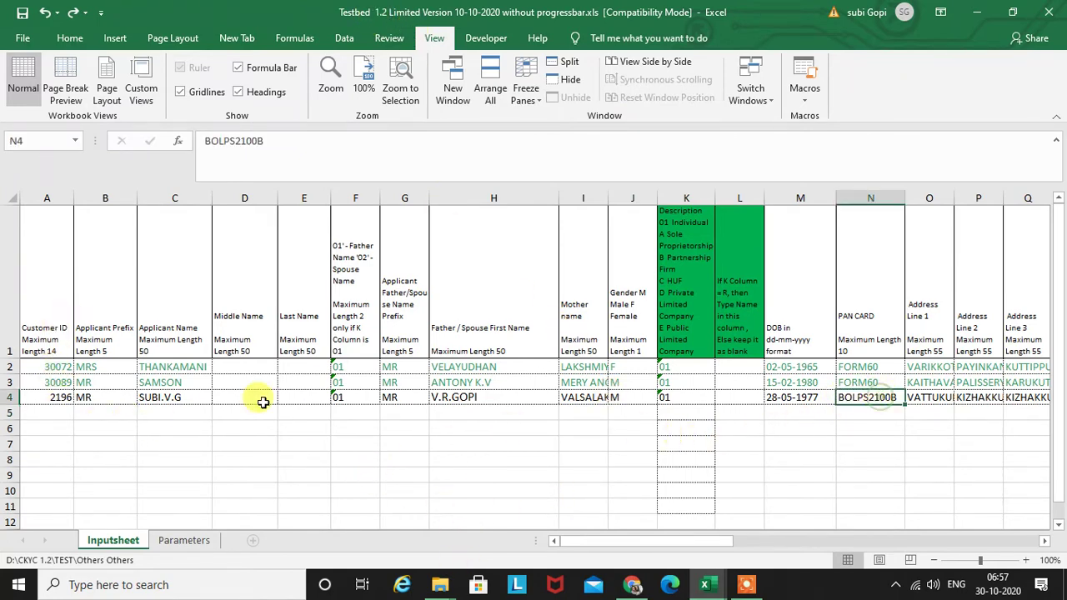
left_click(53, 398)
left_click(872, 397)
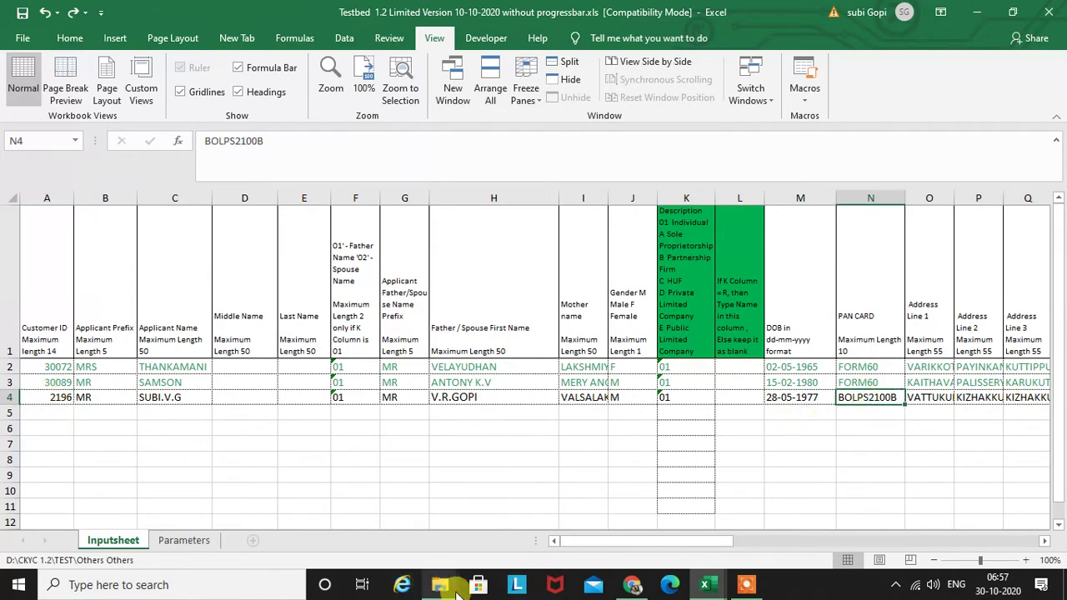
Switch to File Explorer, inspect the photo and POA PDF in the third record's customer ID folder, and return to the TEST folder
mouse_move(440, 590)
left_click(281, 505)
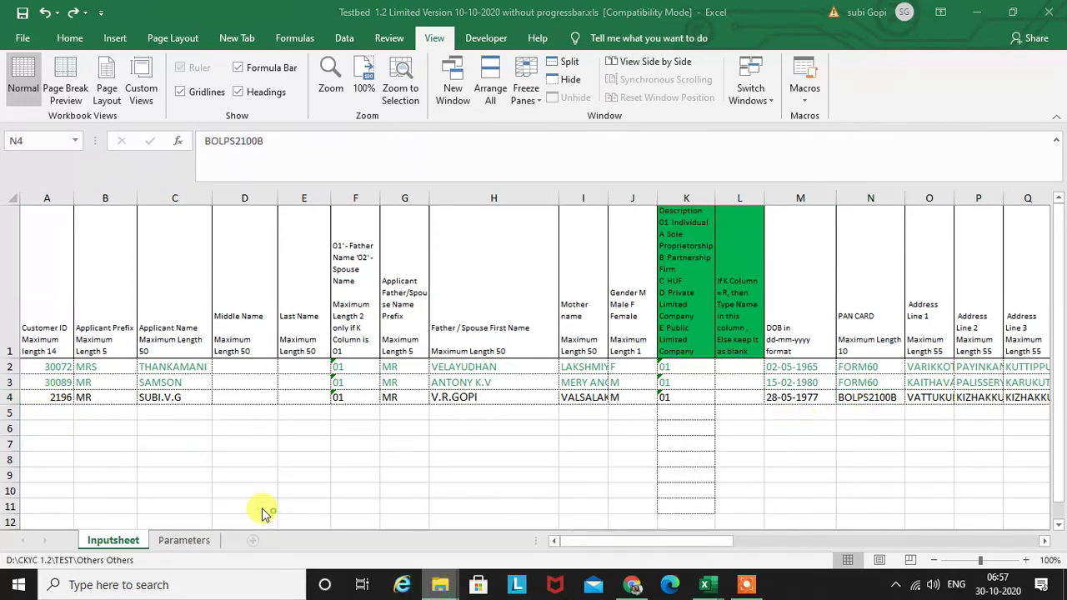
double_click(174, 174)
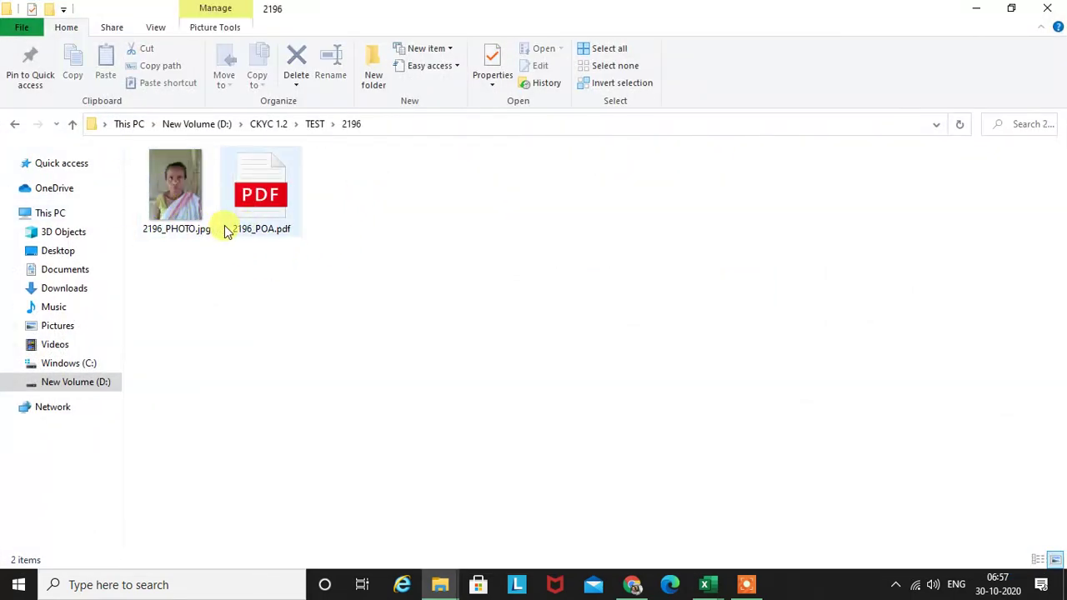
left_click(154, 225)
left_click(265, 220)
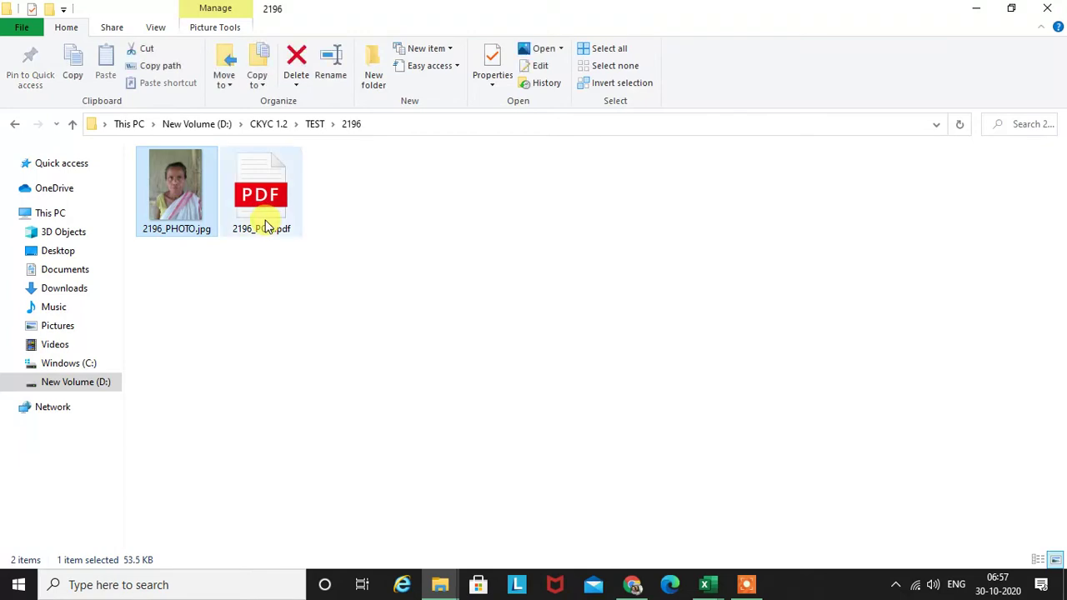
left_click(333, 280)
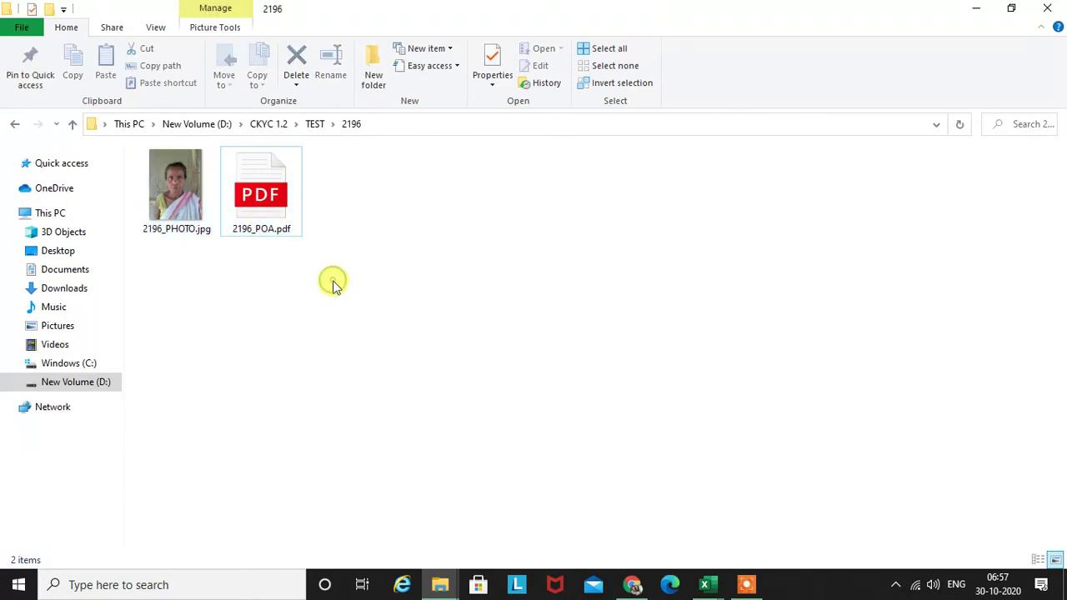
left_click(14, 123)
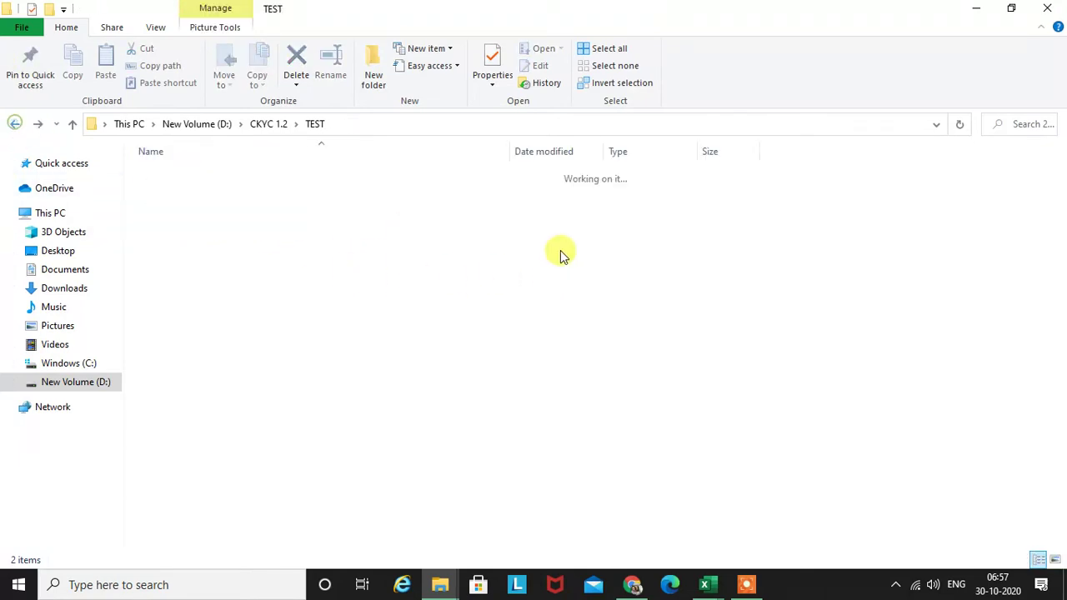
left_click(313, 340)
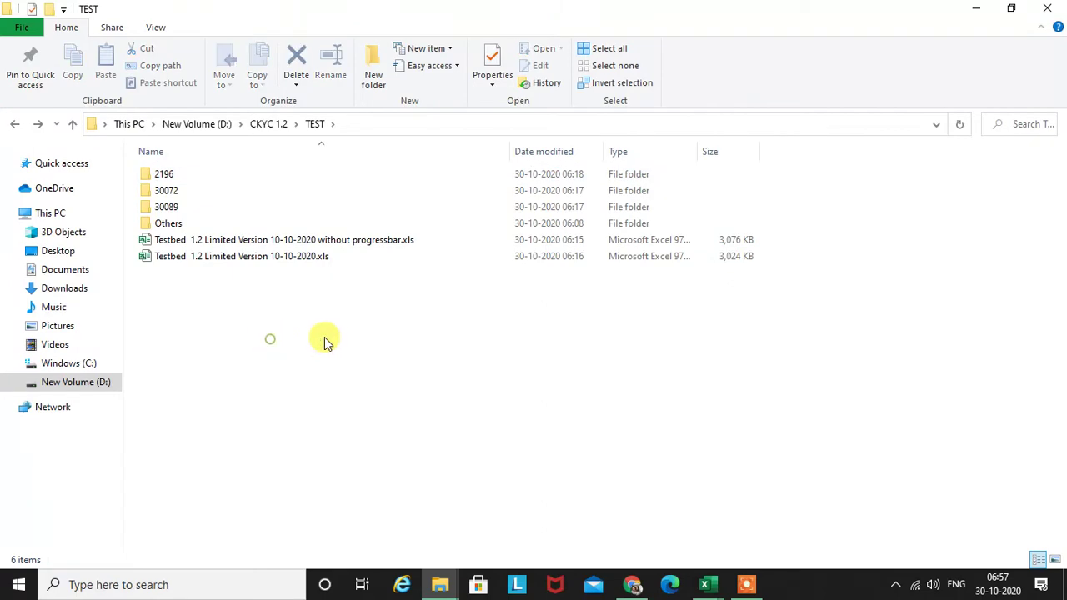
Switch to the "without progressbar" Testbed workbook in Excel and run the Start_Convert macro for 3 records
left_click(705, 588)
left_click(654, 511)
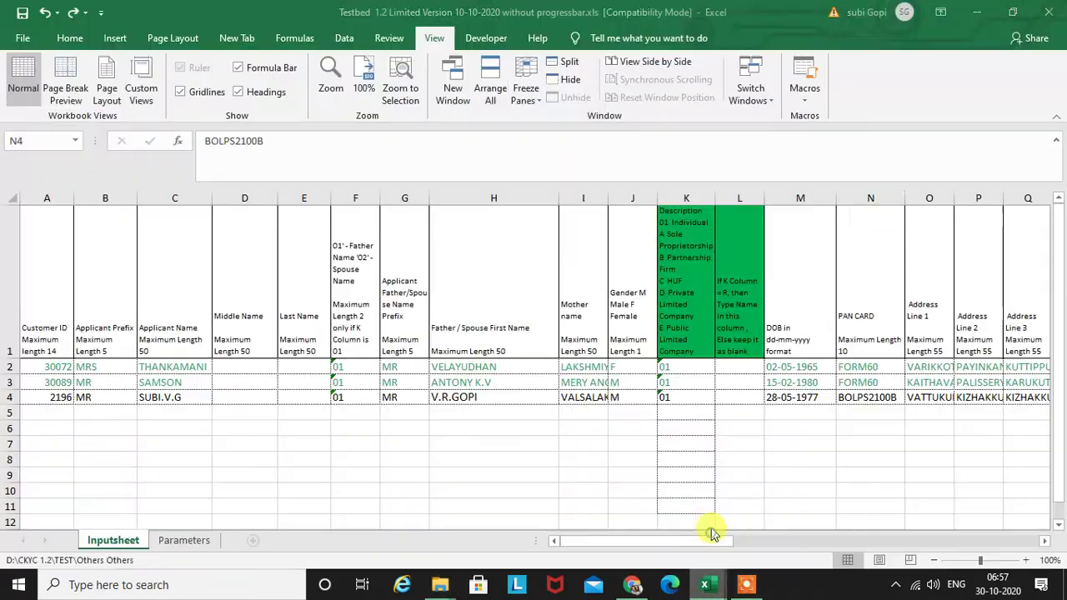
left_click(805, 99)
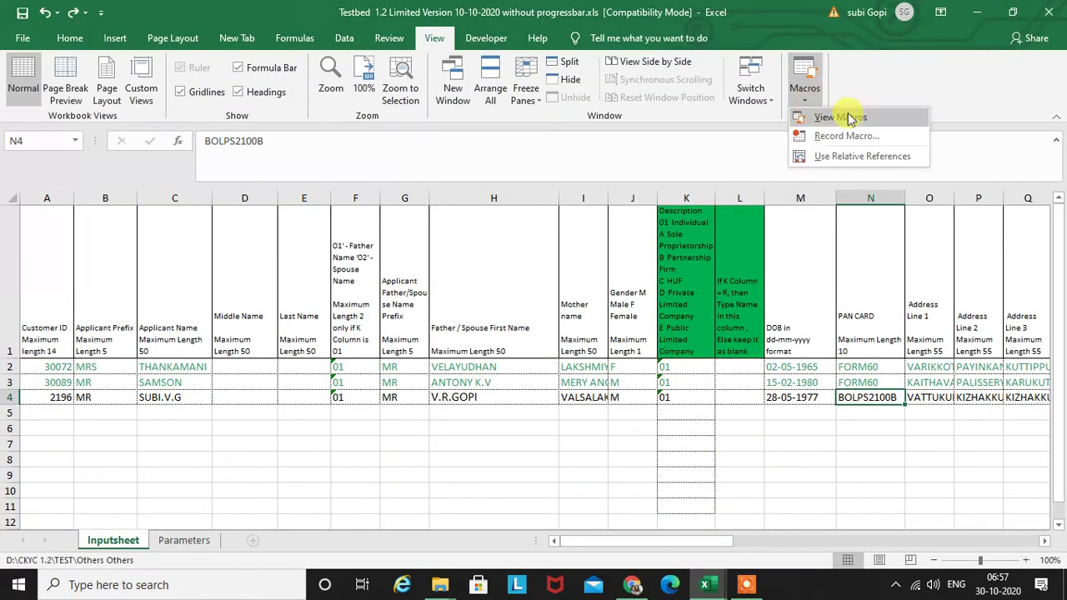
left_click(850, 117)
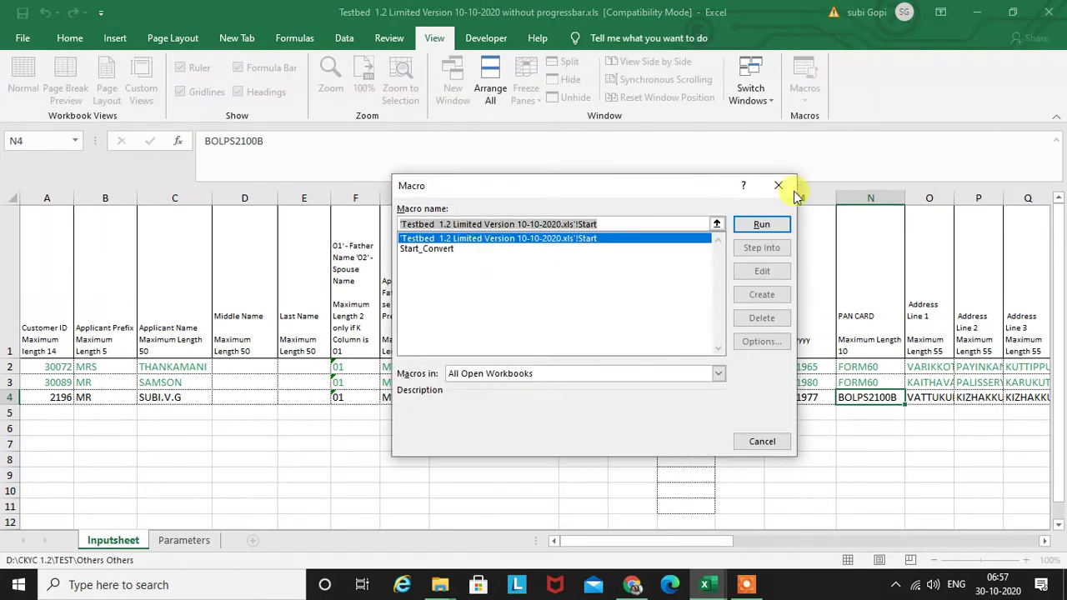
left_click(444, 249)
left_click(760, 225)
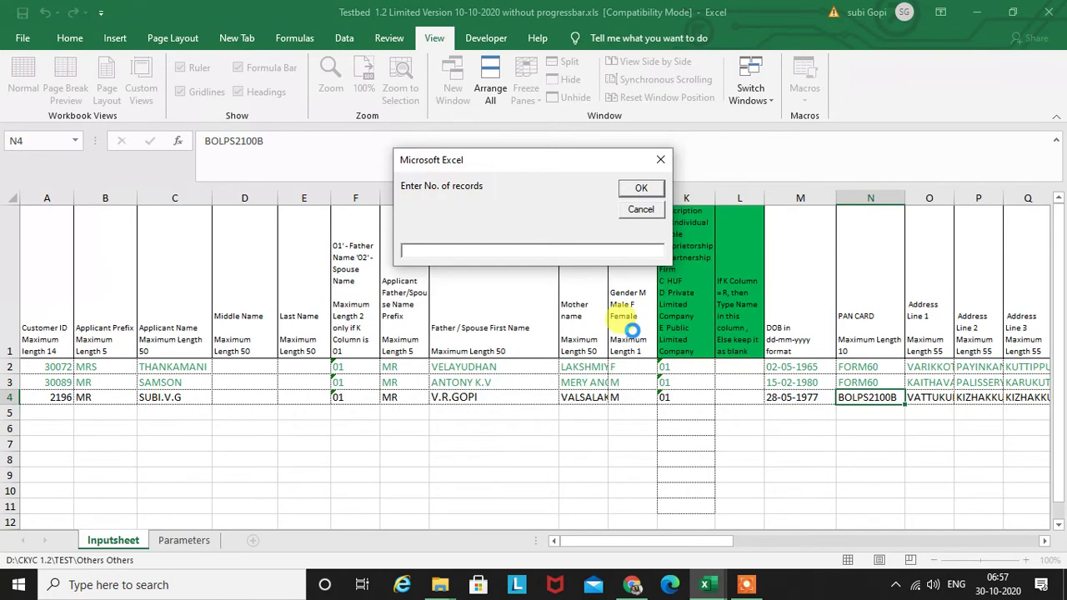
type("3")
left_click(640, 192)
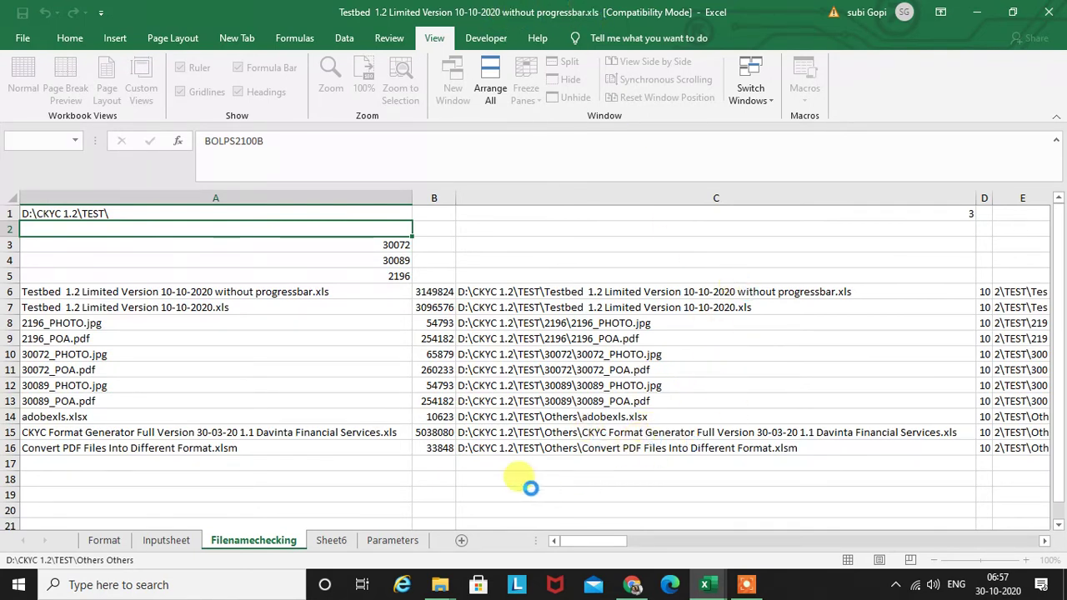
Switch to File Explorer, open the newly generated output folder in TEST, and go back to the TEST folder
mouse_move(454, 584)
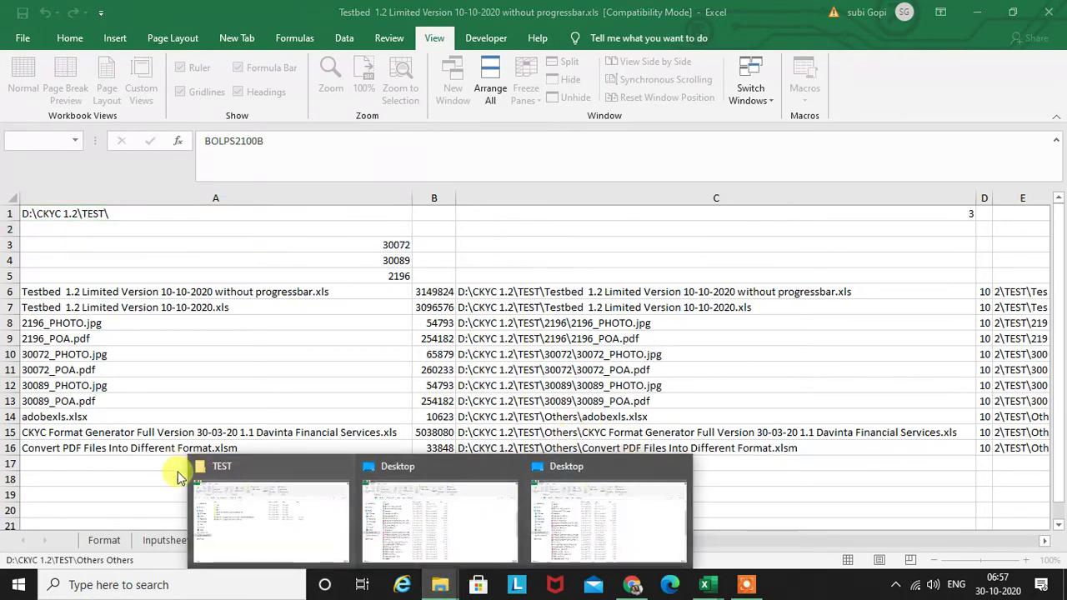
left_click(267, 517)
double_click(180, 225)
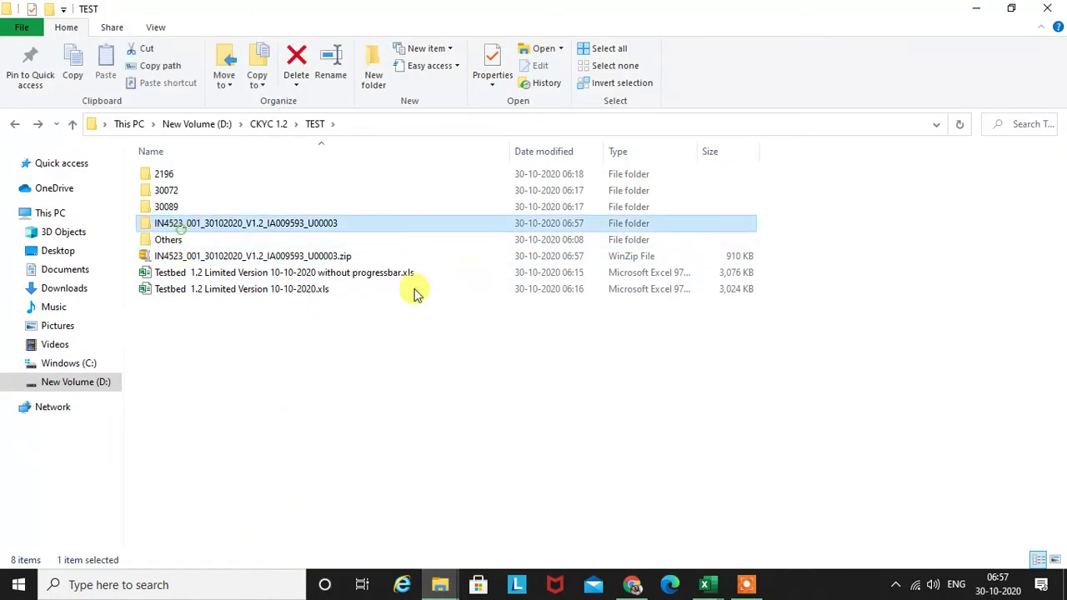
left_click(14, 124)
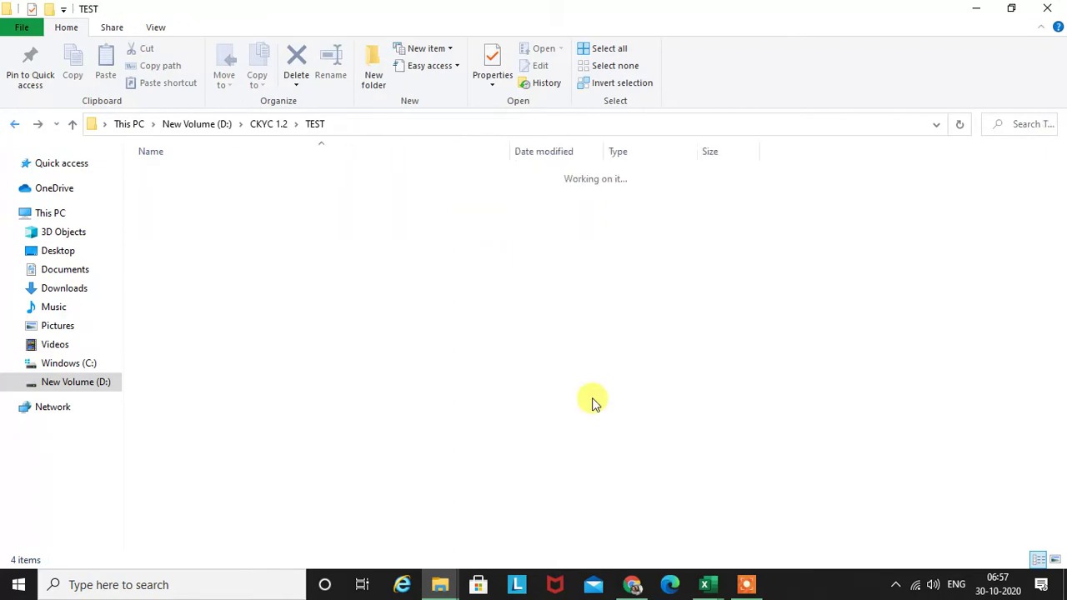
left_click(602, 397)
Return to Excel, acknowledge the conversion message, and save and close the "without progressbar" workbook
left_click(704, 585)
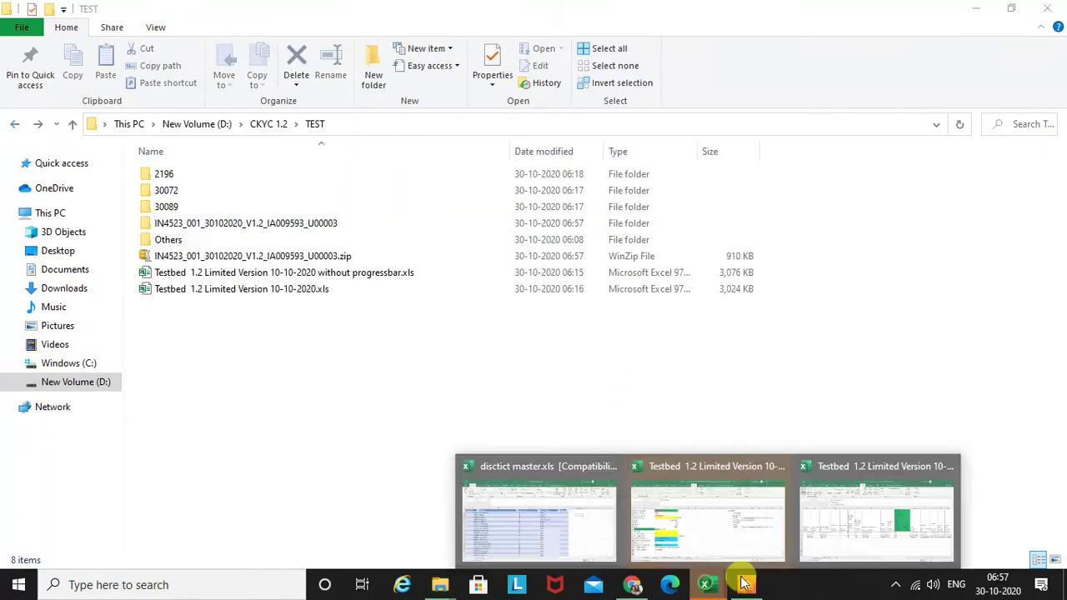
left_click(679, 536)
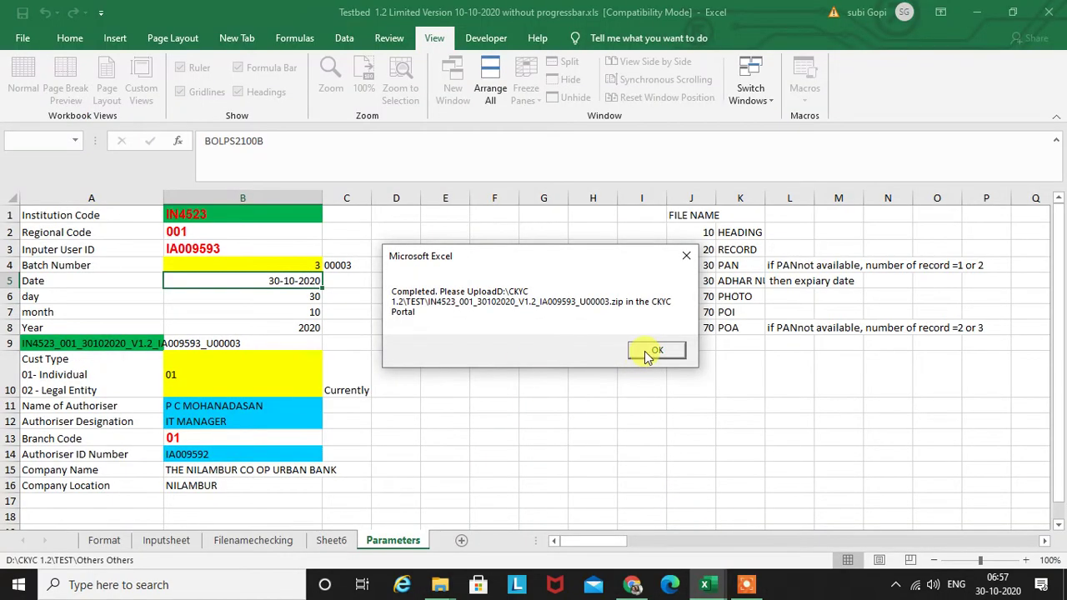
left_click(650, 352)
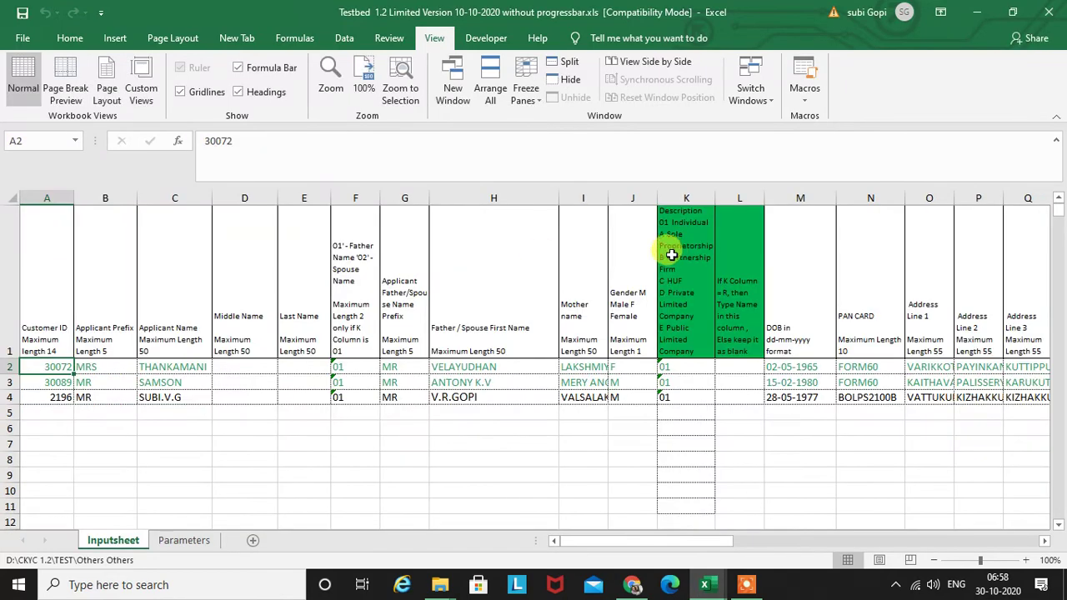
left_click(1052, 15)
left_click(467, 311)
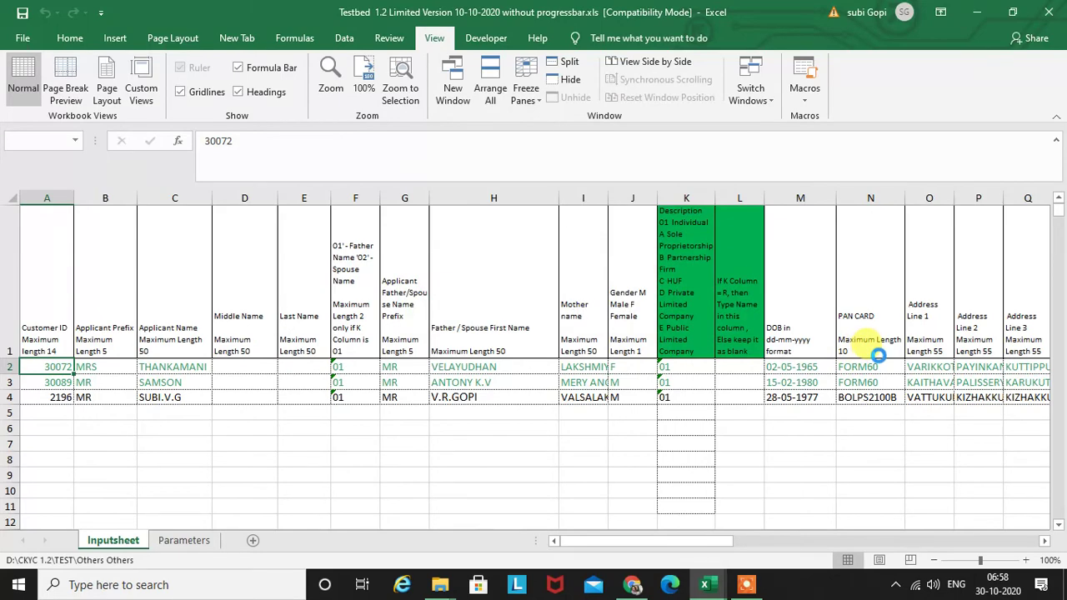
Run the Start macro in Testbed 1.2 Limited Version 10-10-2020.xls and try the SFTP option, leaving Bulk Upload selected
left_click(673, 430)
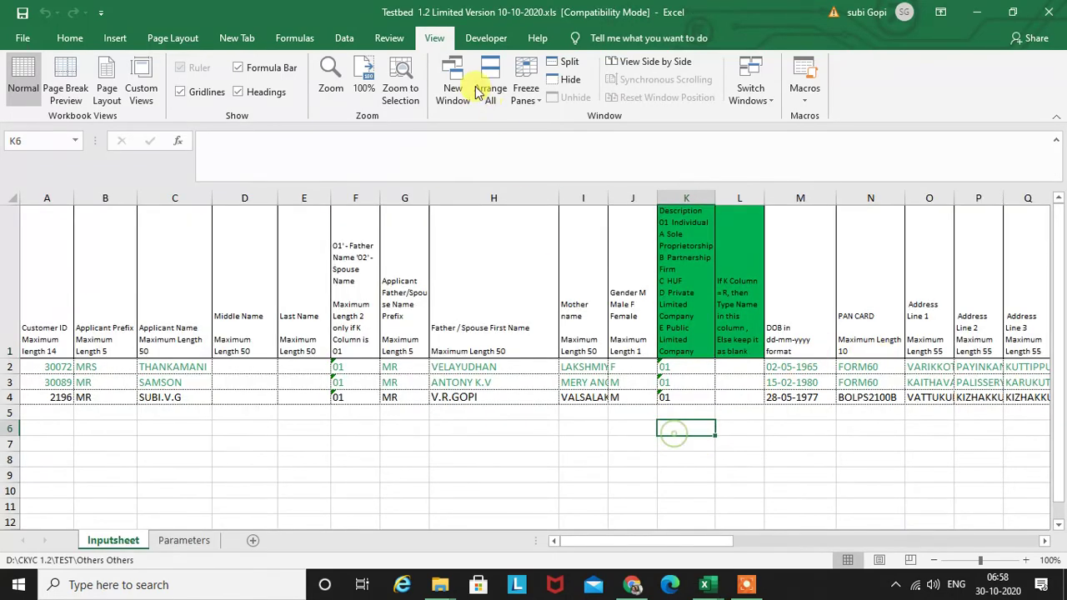
left_click(815, 94)
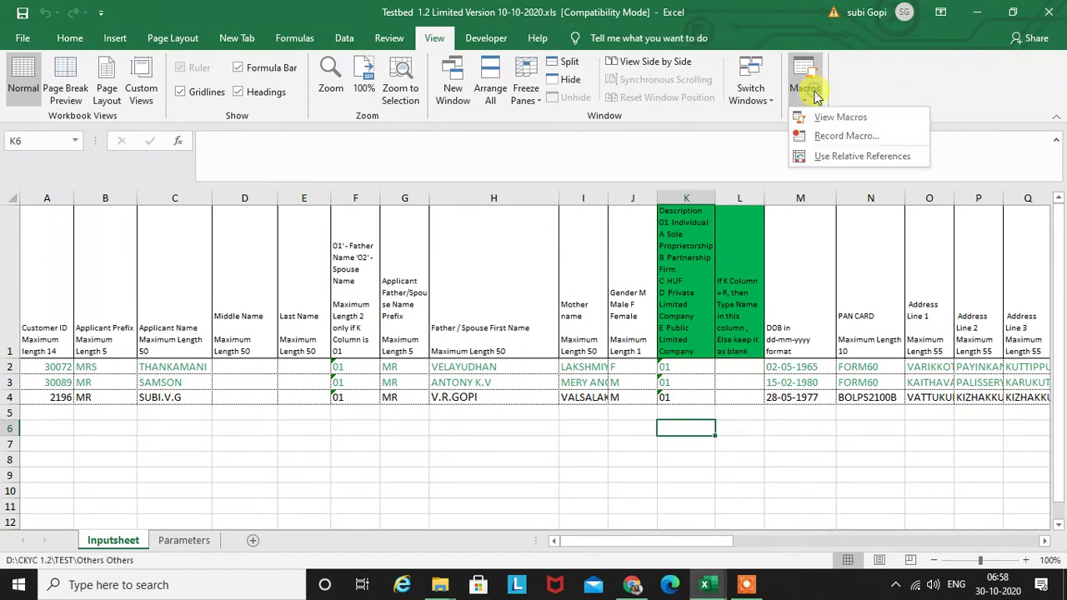
left_click(852, 120)
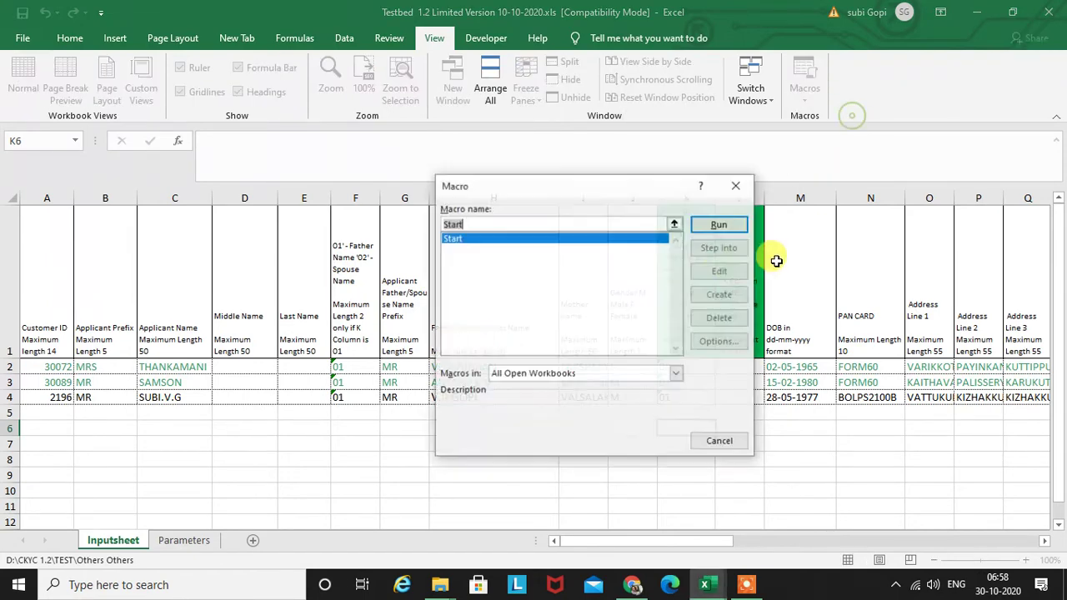
left_click(721, 226)
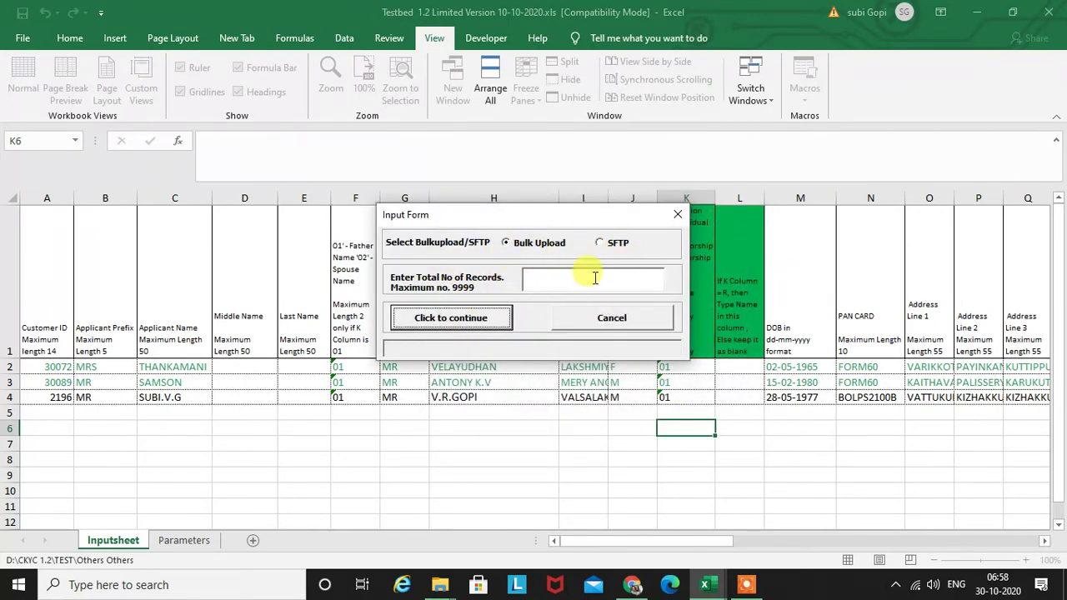
left_click(601, 243)
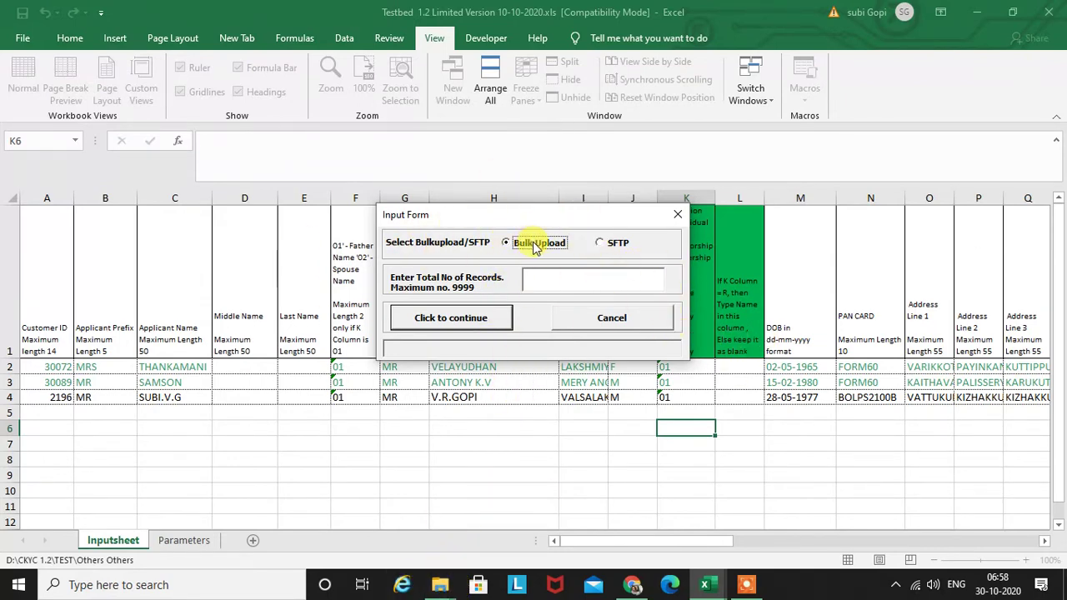
left_click(608, 244)
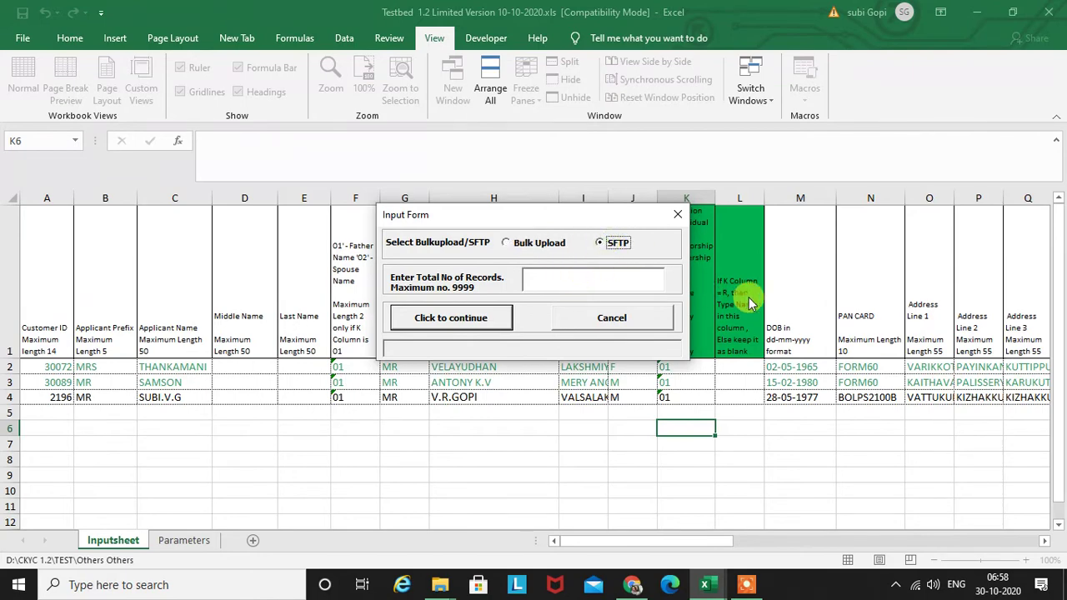
left_click(524, 243)
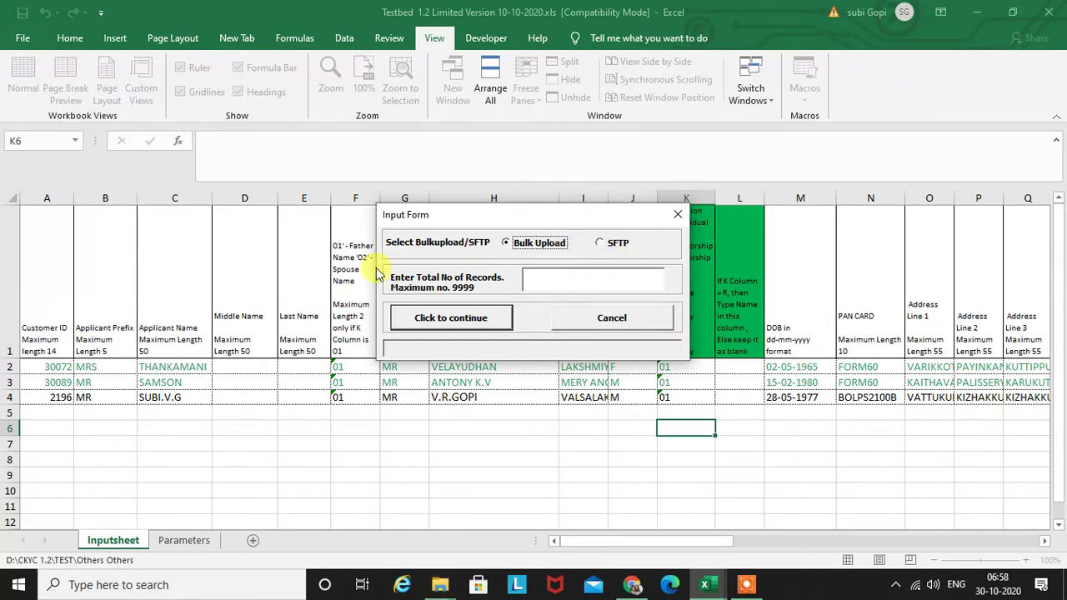
Switch to the TEST folder in File Explorer and delete the generated .trg file
left_click(440, 584)
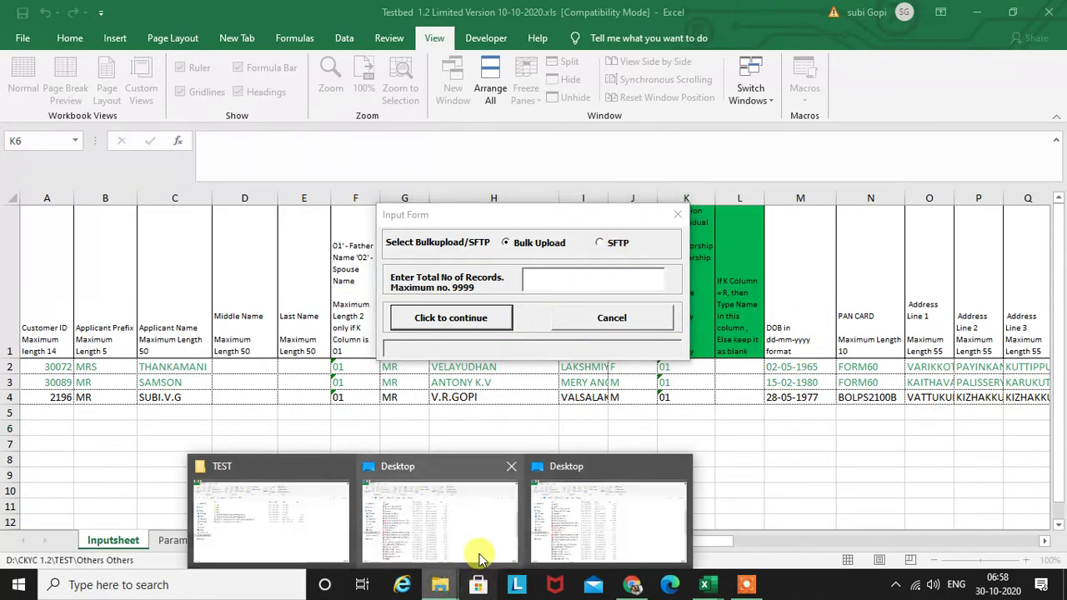
left_click(246, 500)
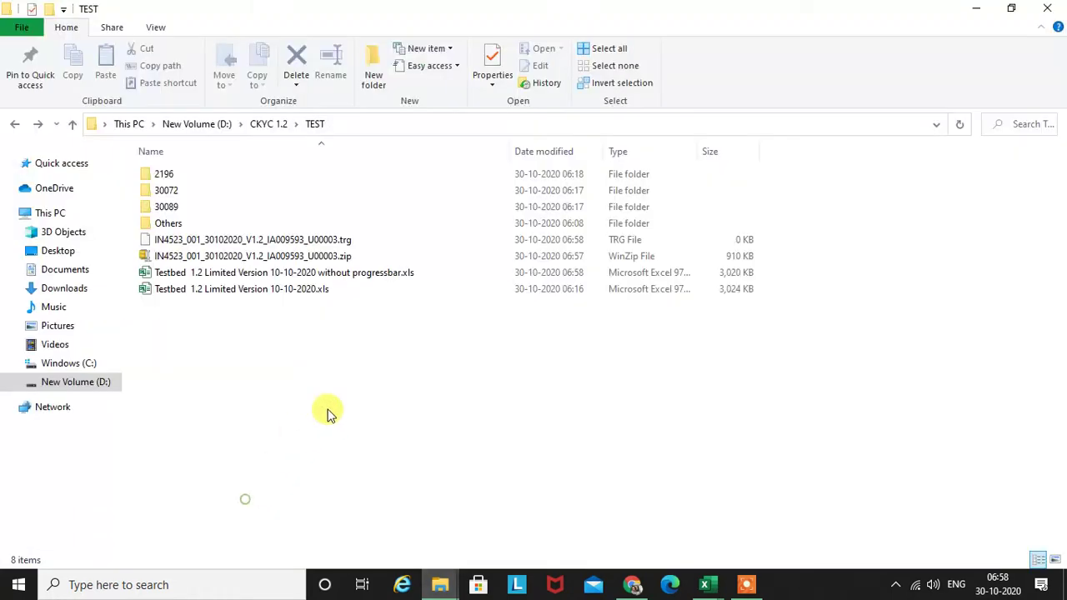
left_click(345, 241)
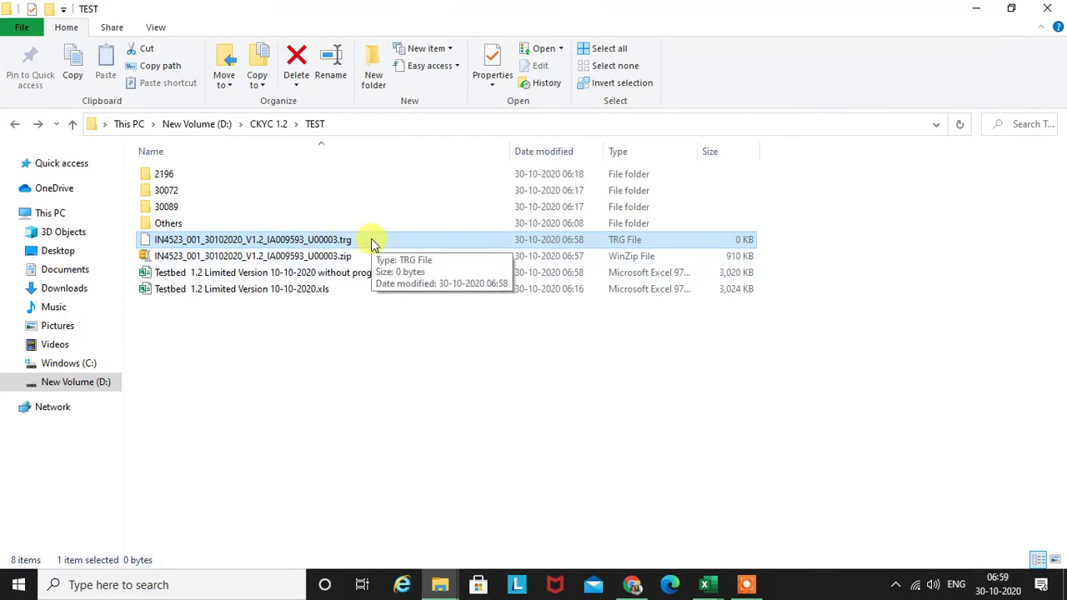
key("Delete")
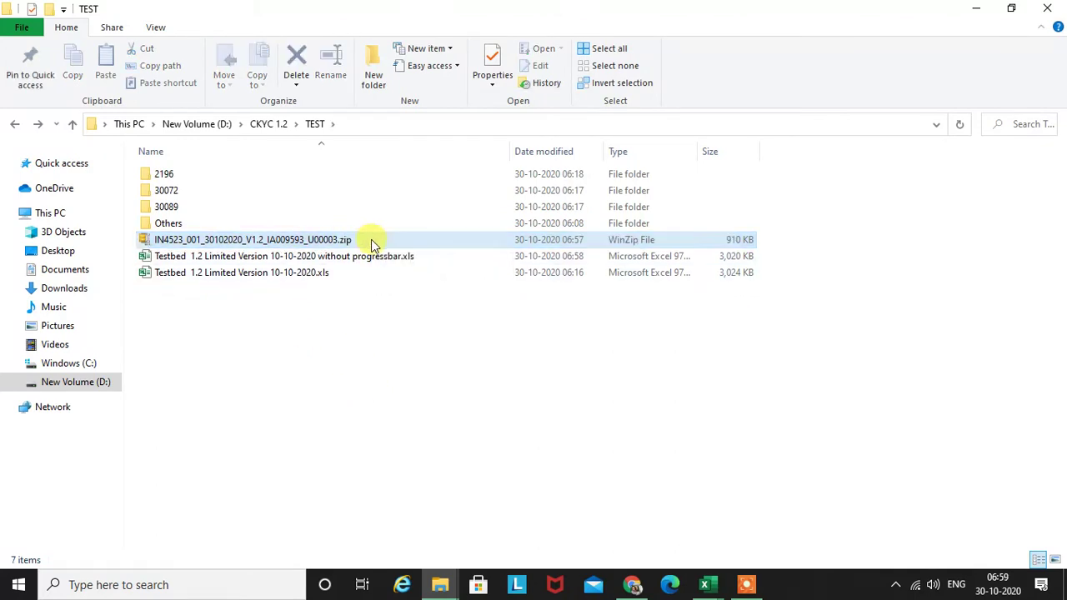
Check the size and contents of the generated zip file in the TEST folder
left_click(746, 239)
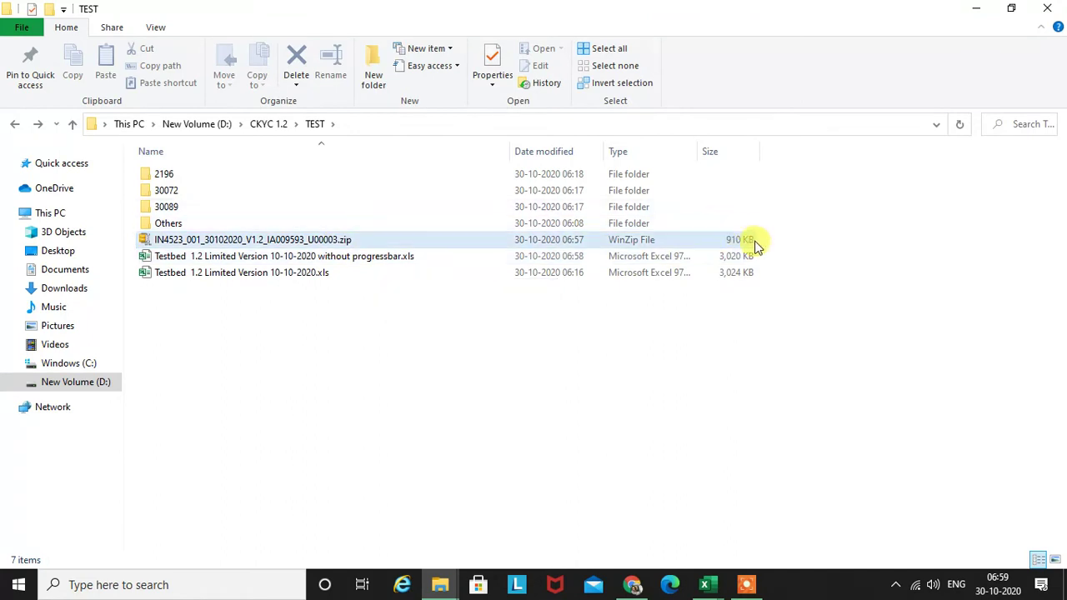
left_click(325, 241)
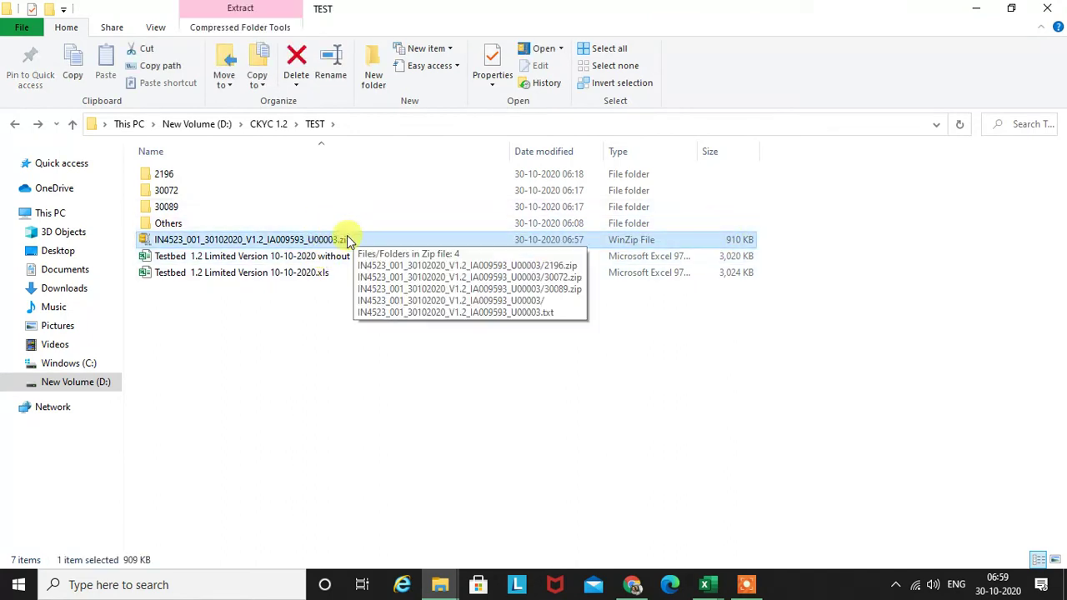
mouse_move(370, 245)
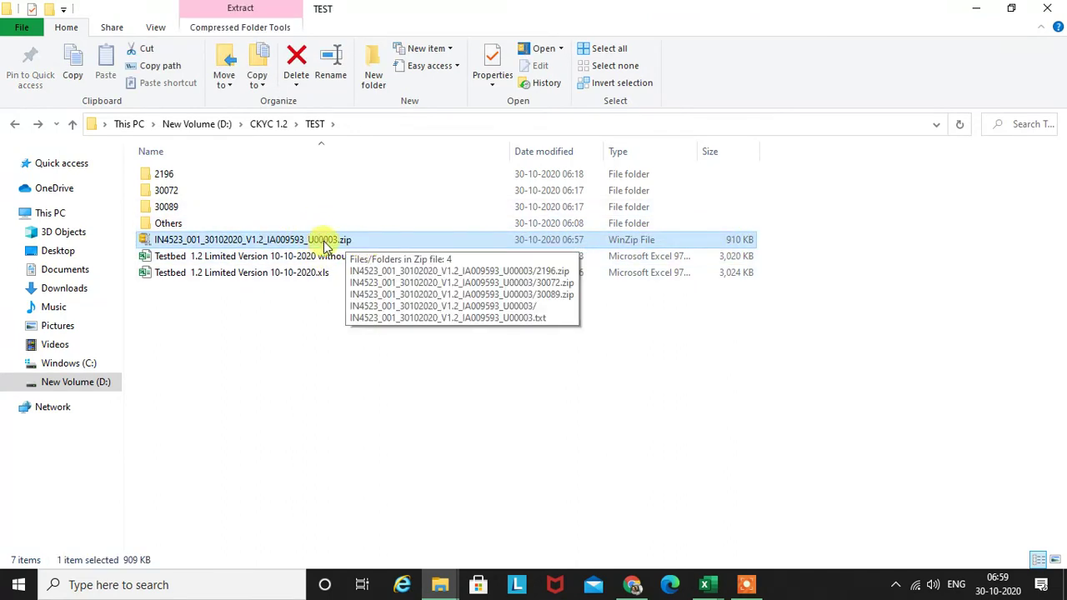
Return to the macro's Input Form in Excel, run the Bulk Upload conversion for 3 records, and dismiss the resulting messages
left_click(707, 582)
left_click(781, 517)
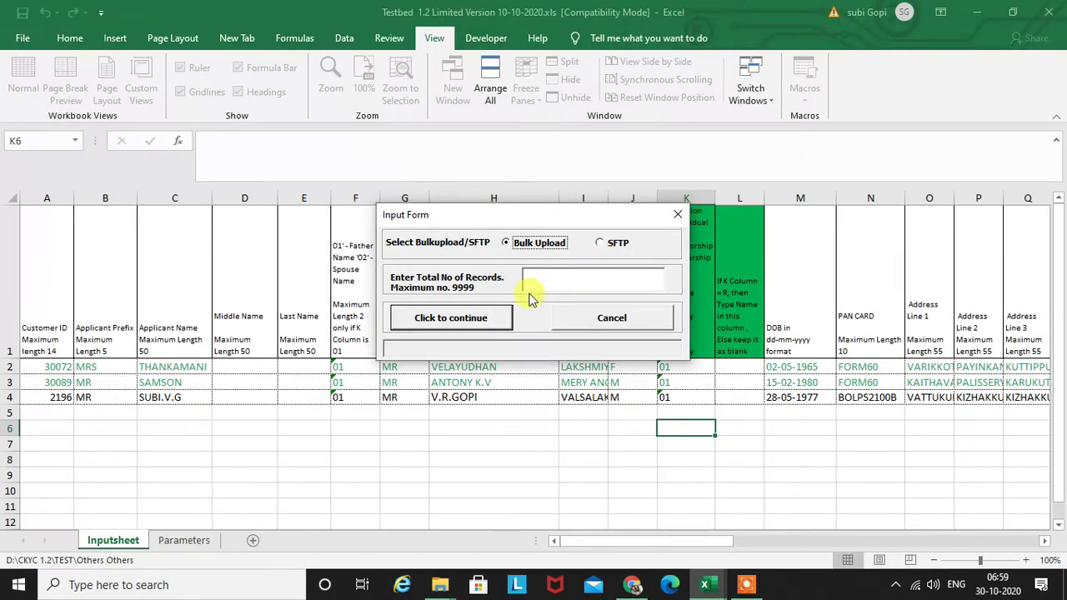
left_click(602, 244)
left_click(542, 276)
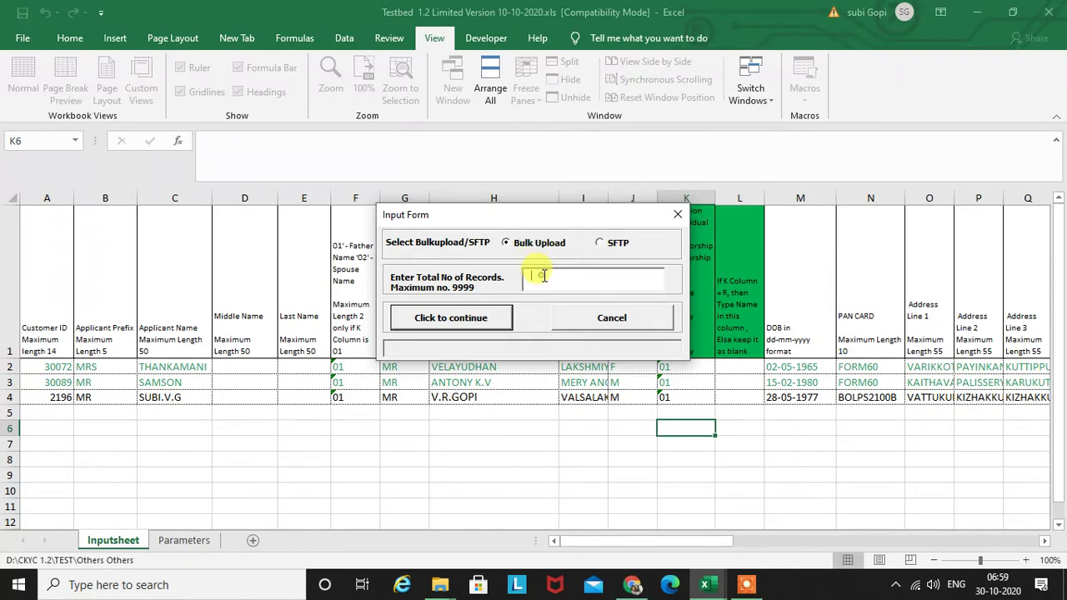
left_click(442, 317)
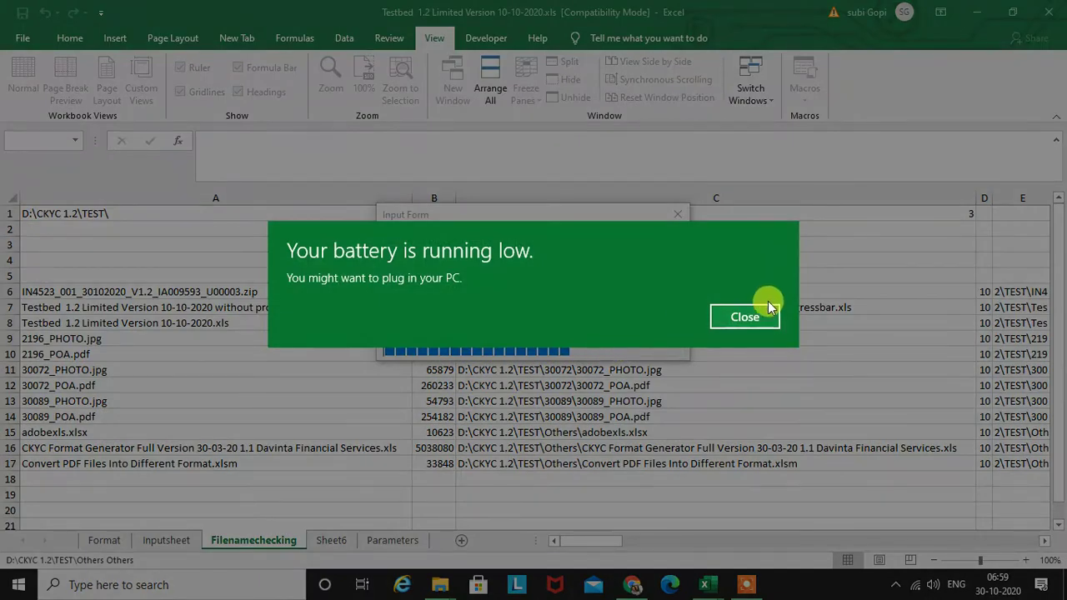
left_click(750, 316)
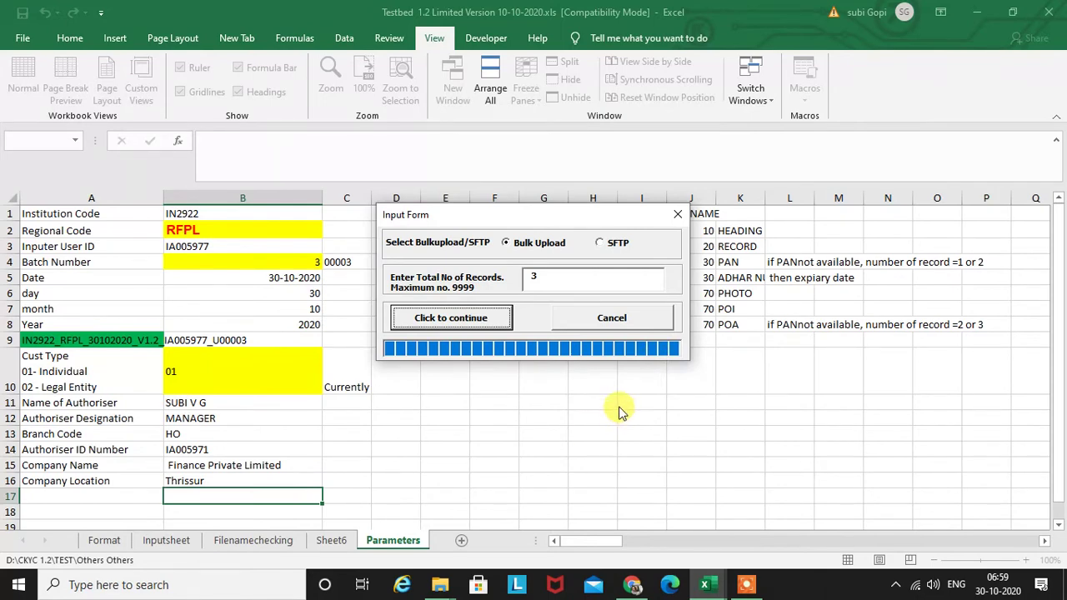
left_click(657, 350)
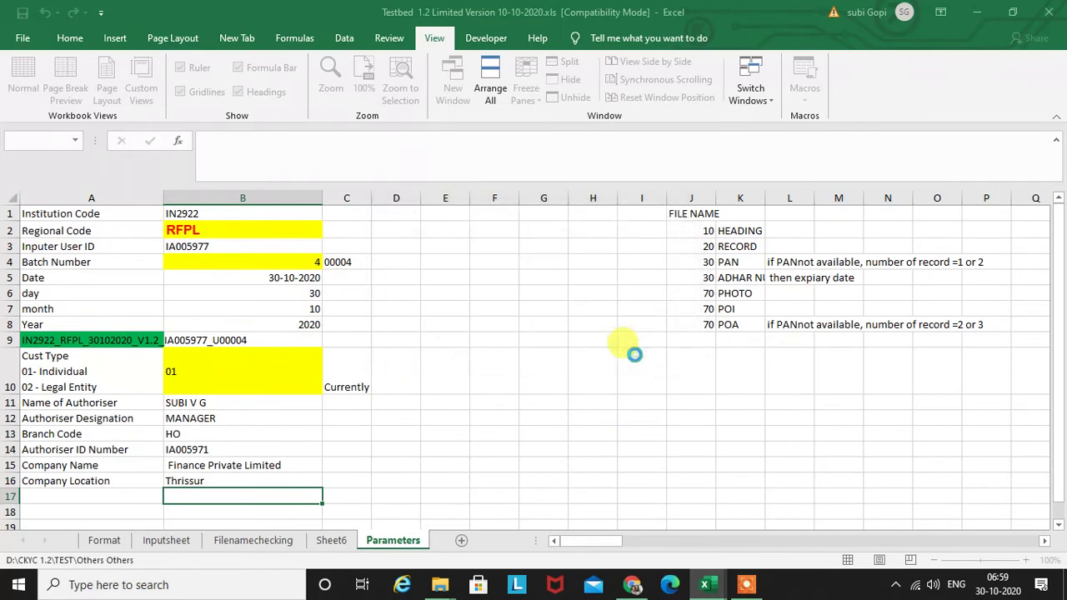
Save and close Testbed 1.2 Limited Version 10-10-2020.xls, and clear the file selection in the TEST folder
left_click(738, 410)
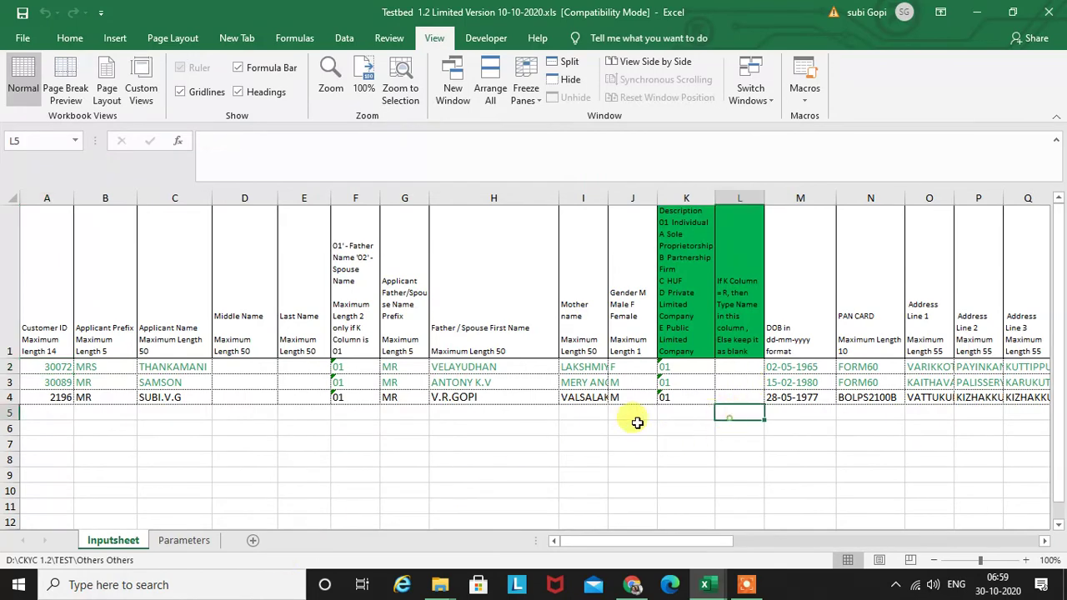
left_click(1048, 15)
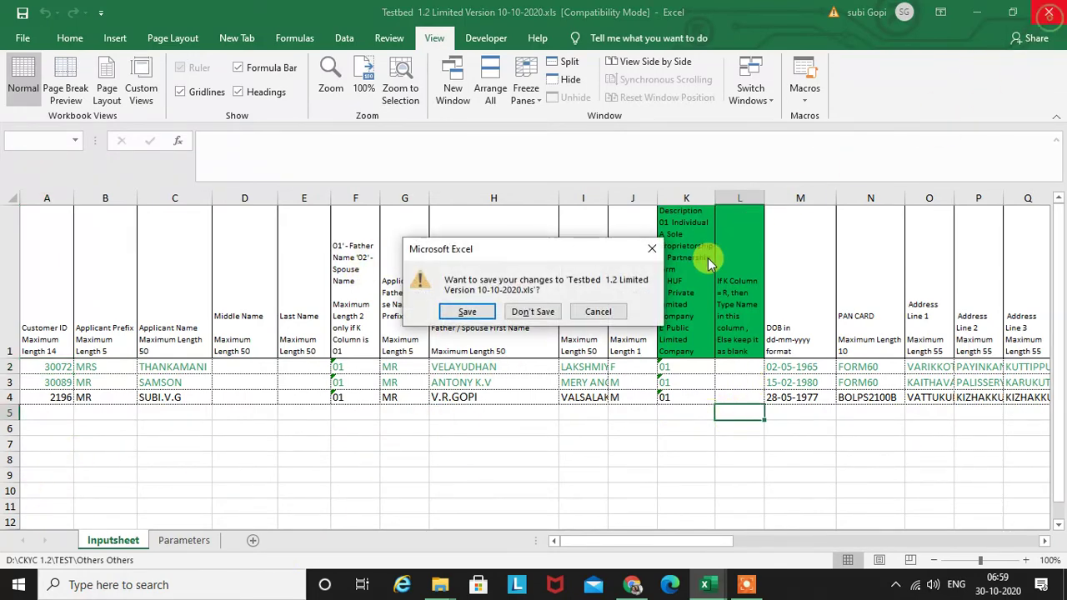
left_click(468, 307)
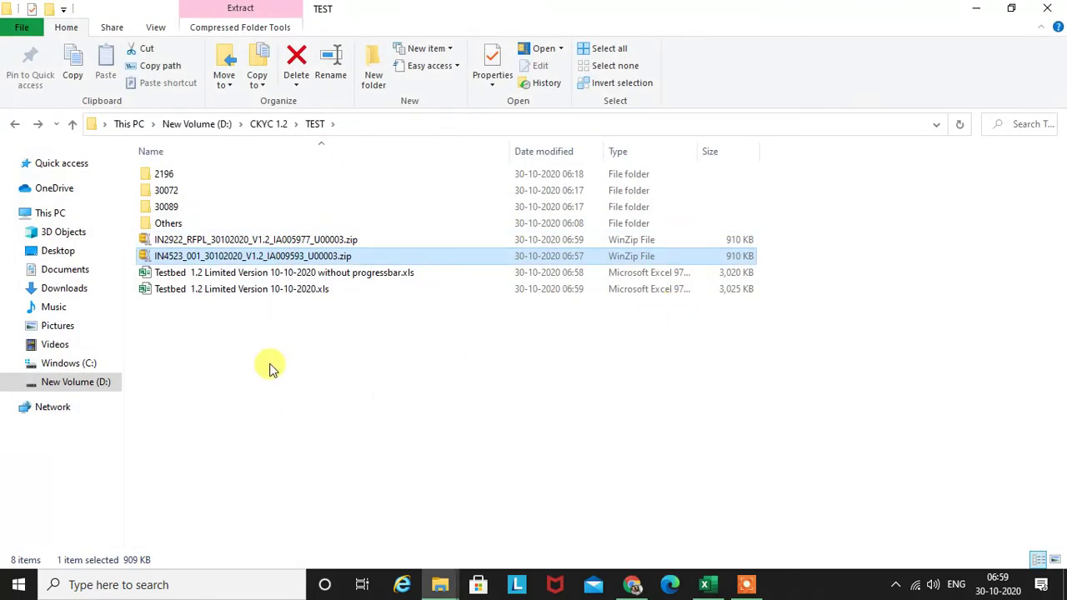
left_click(270, 367)
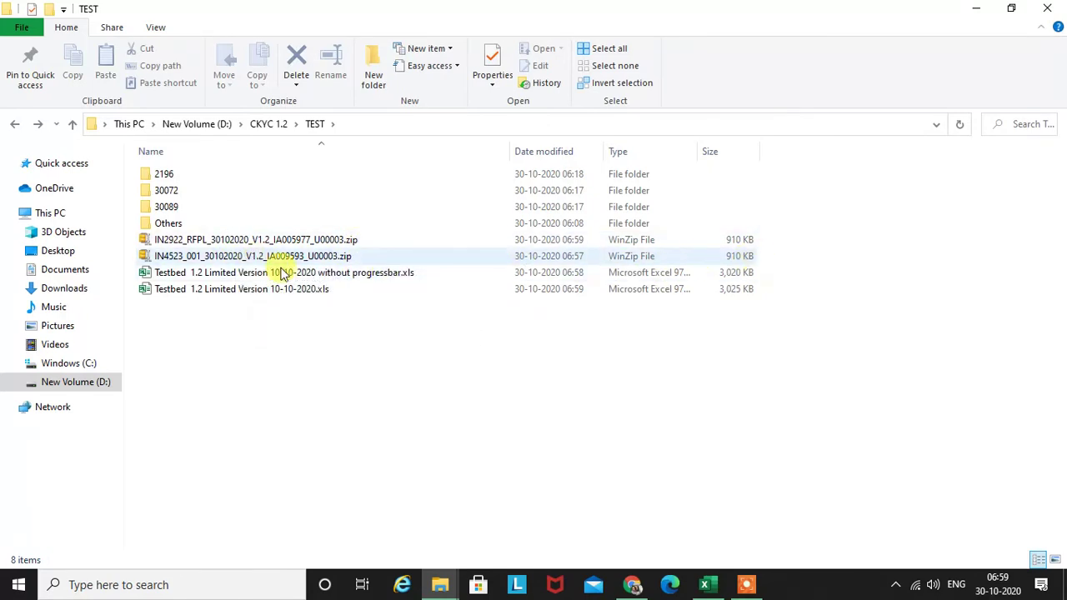
Examine IN2922_RFPL_30102020_V1.2_IA005977_U00003.zip in the TEST folder, clear its selection, and switch to disctict master.xls in Excel
left_click(582, 242)
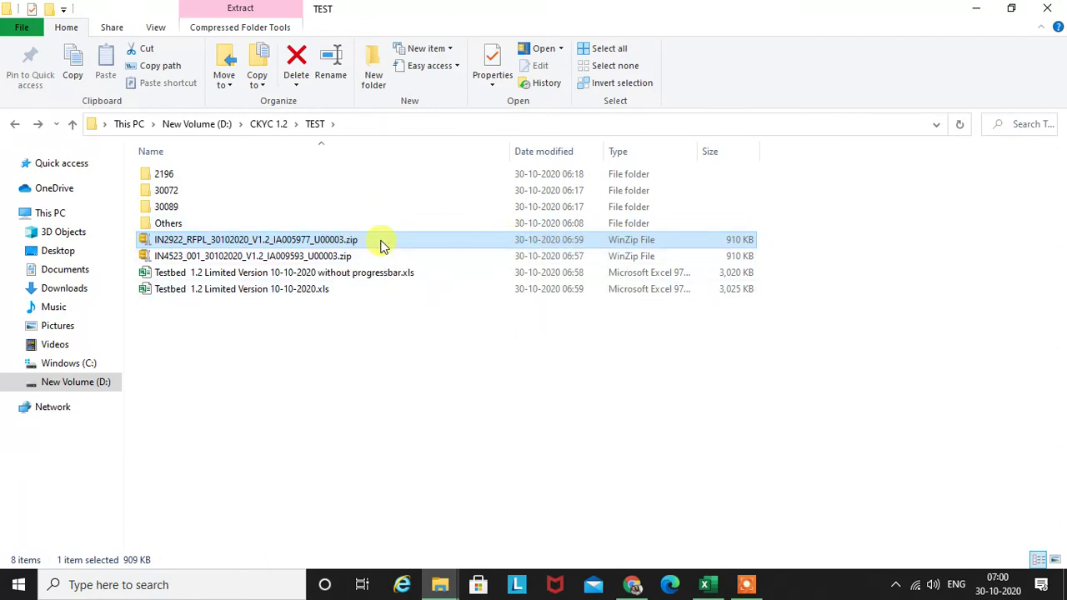
left_click(348, 435)
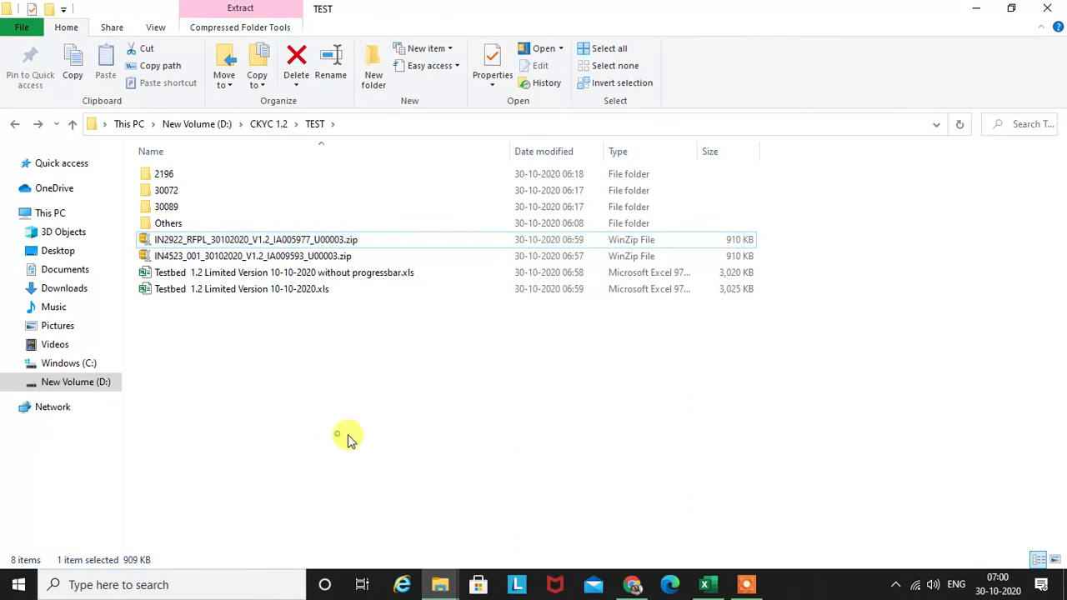
left_click(717, 587)
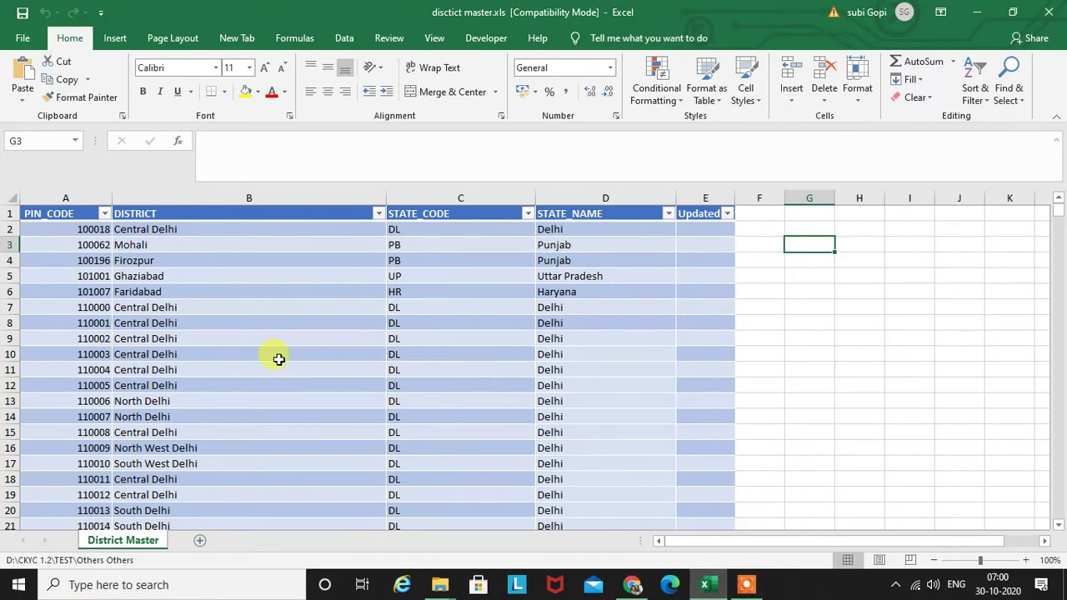
left_click(203, 357)
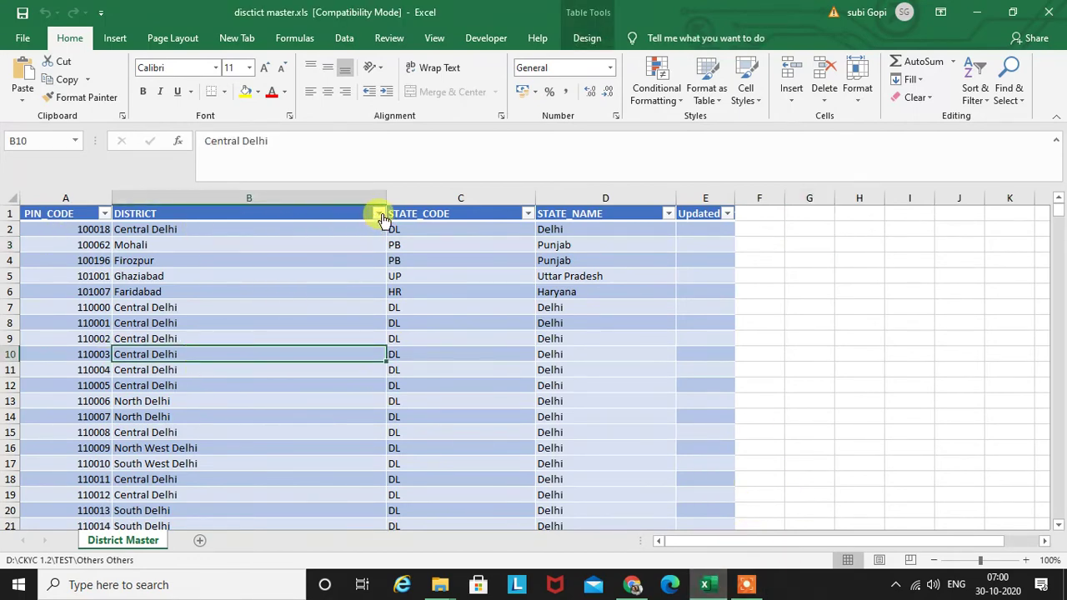
left_click(379, 210)
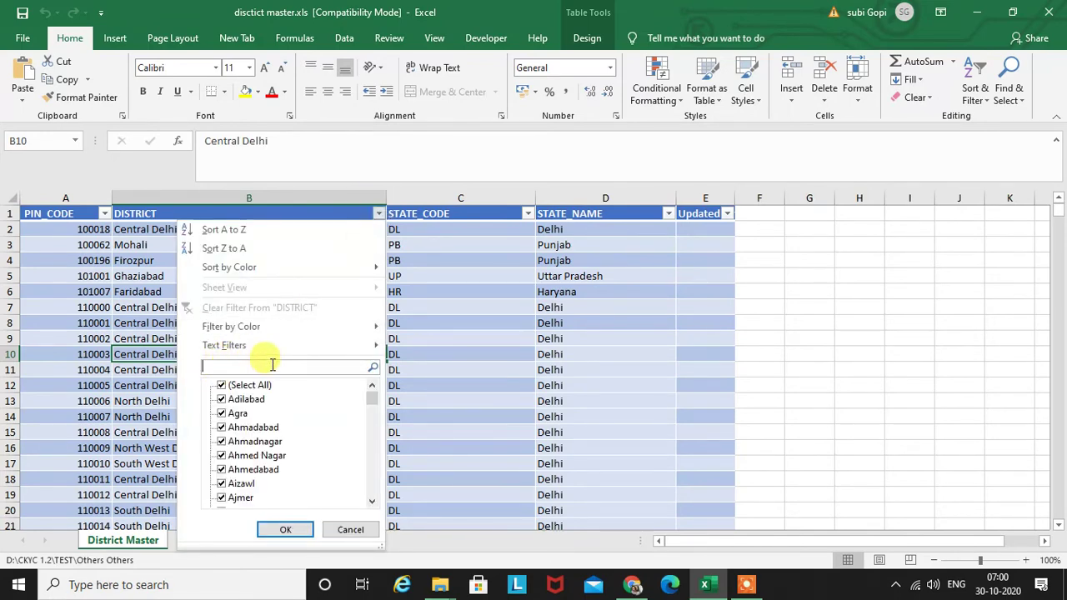
left_click(164, 348)
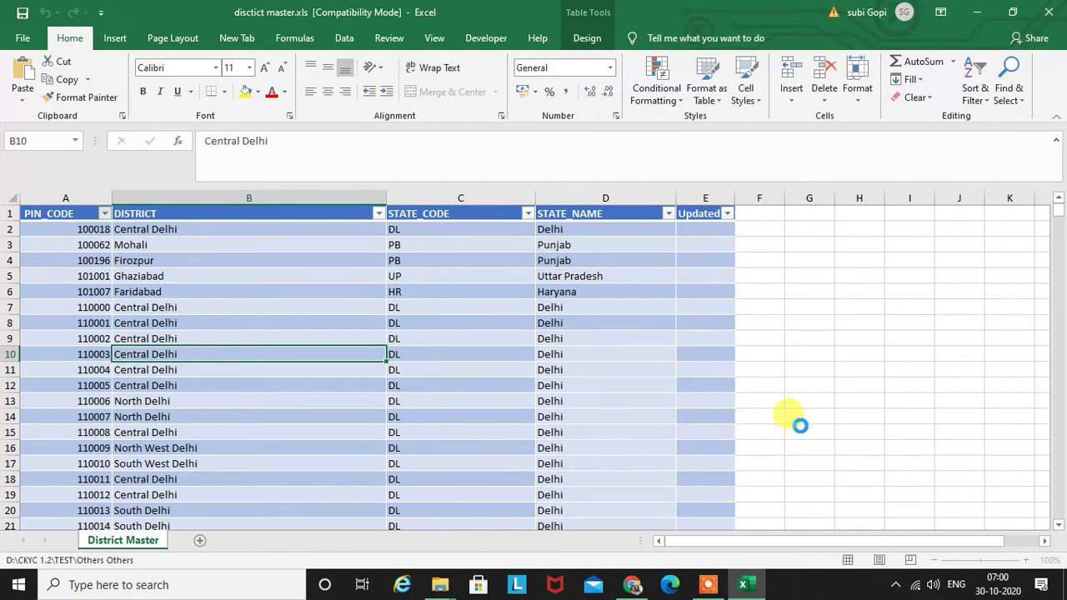
left_click(803, 351)
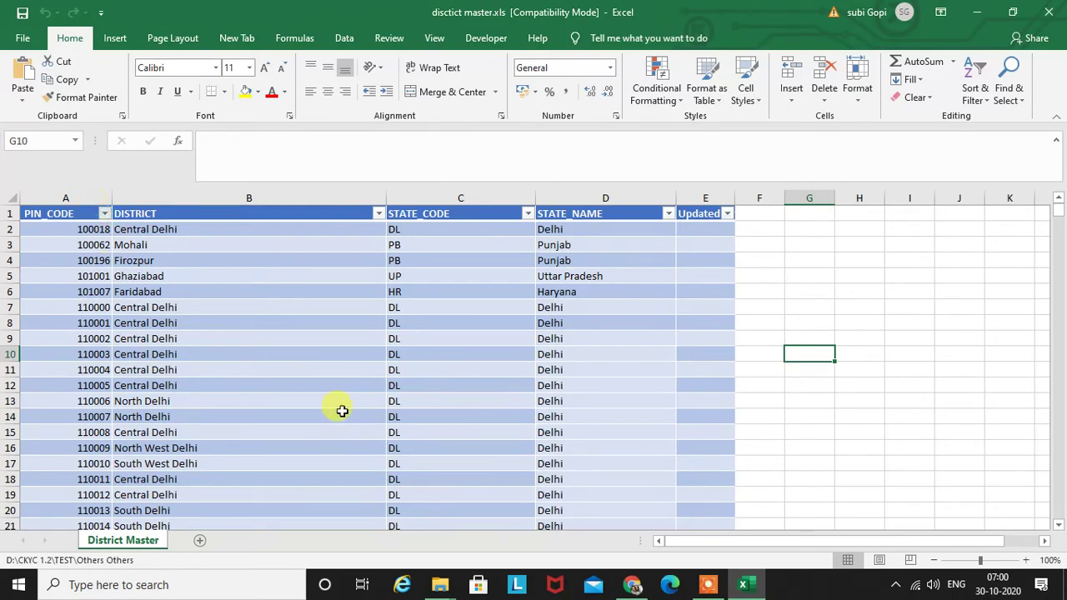
Examine the last entries of the DISTRICT column in the District Master sheet, and return to its first entries
key("ctrl+Home")
left_click(144, 401)
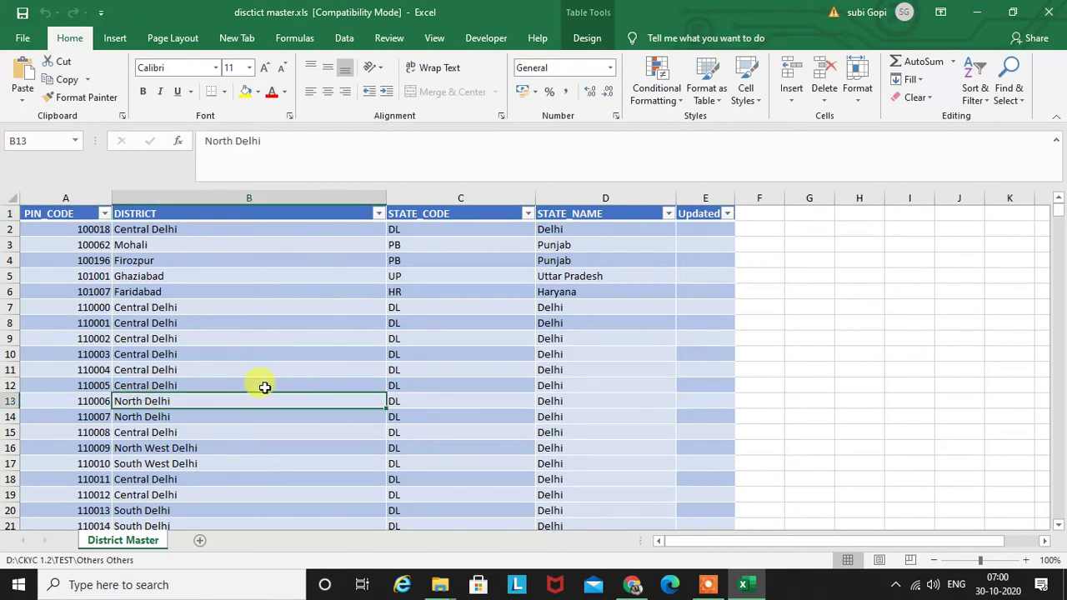
key("ctrl+Down")
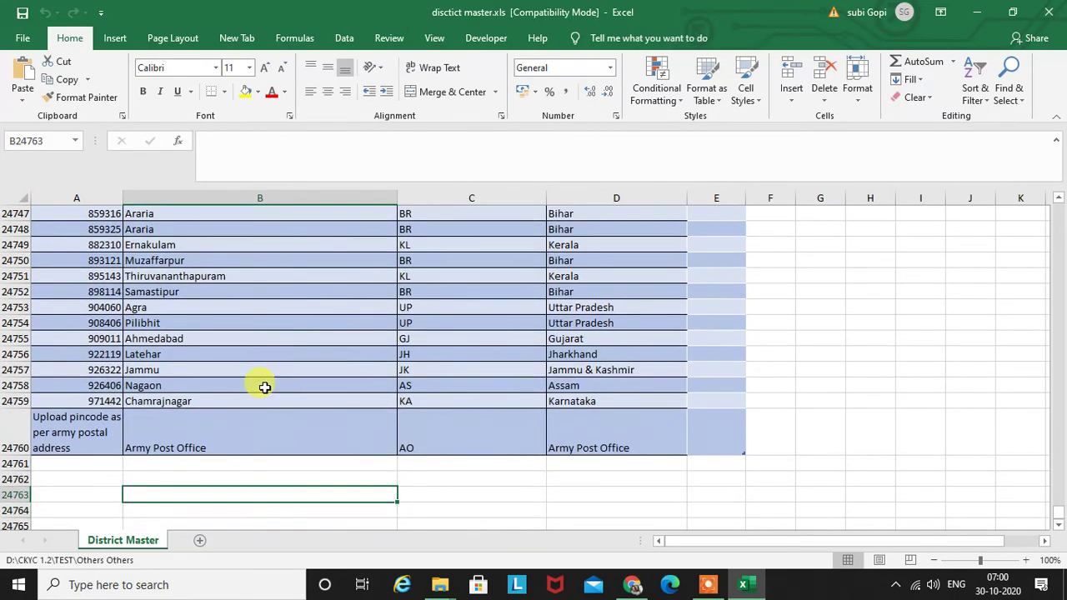
key("Up")
key("Up")
key("Up")
key("Up")
key("Up")
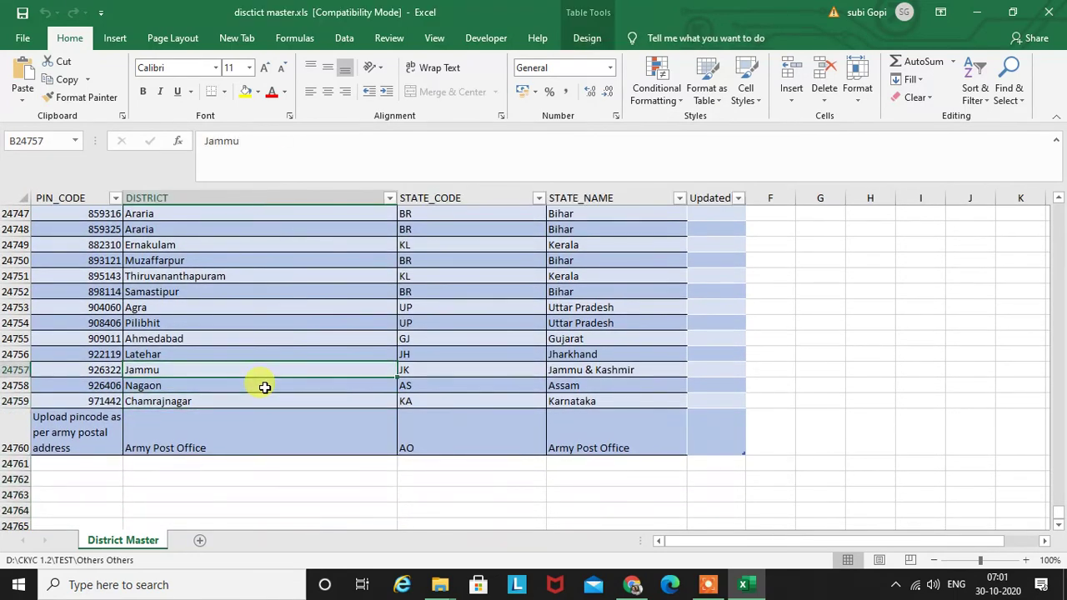
key("ctrl+Up")
key("Down")
key("Down")
key("Down")
key("Down")
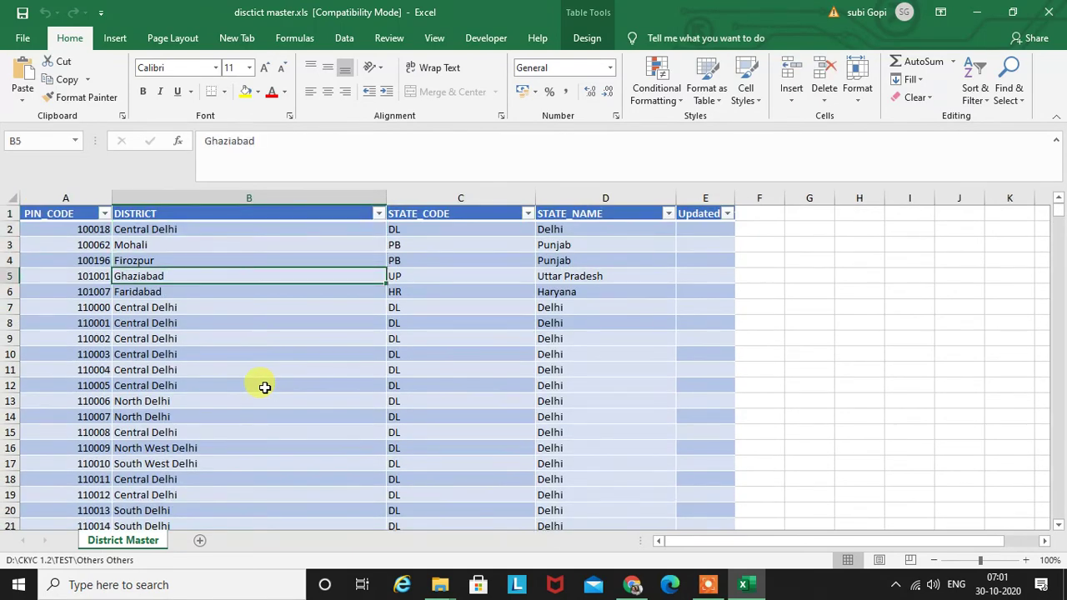
Search the District Master sheet for THRISSUR and examine the PIN code, district, state code and state name of the matching rows
key("ctrl+f")
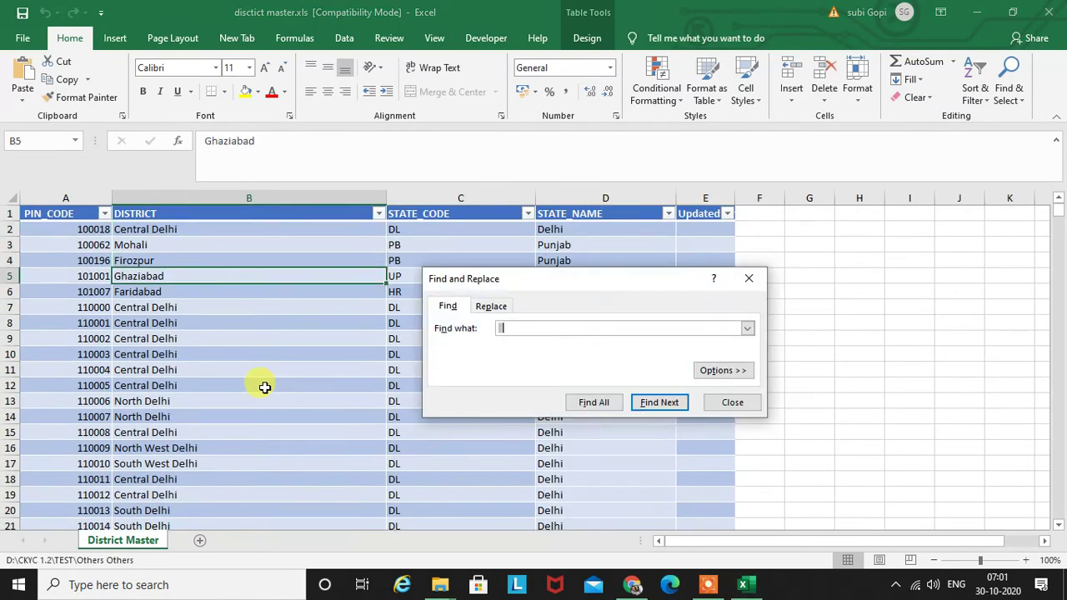
type("THRISSUR")
key("Return")
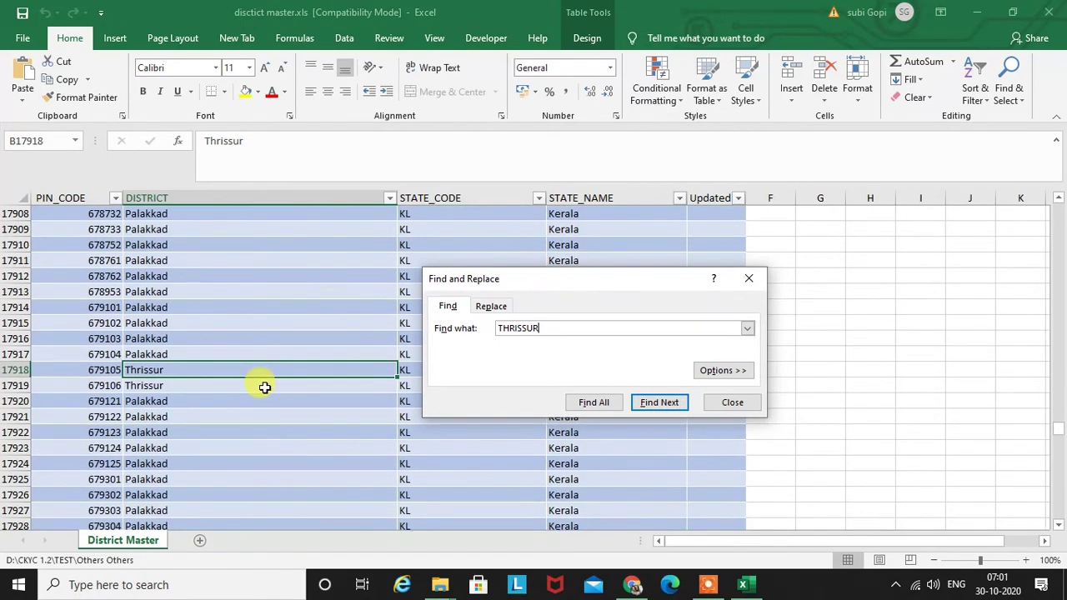
key("Escape")
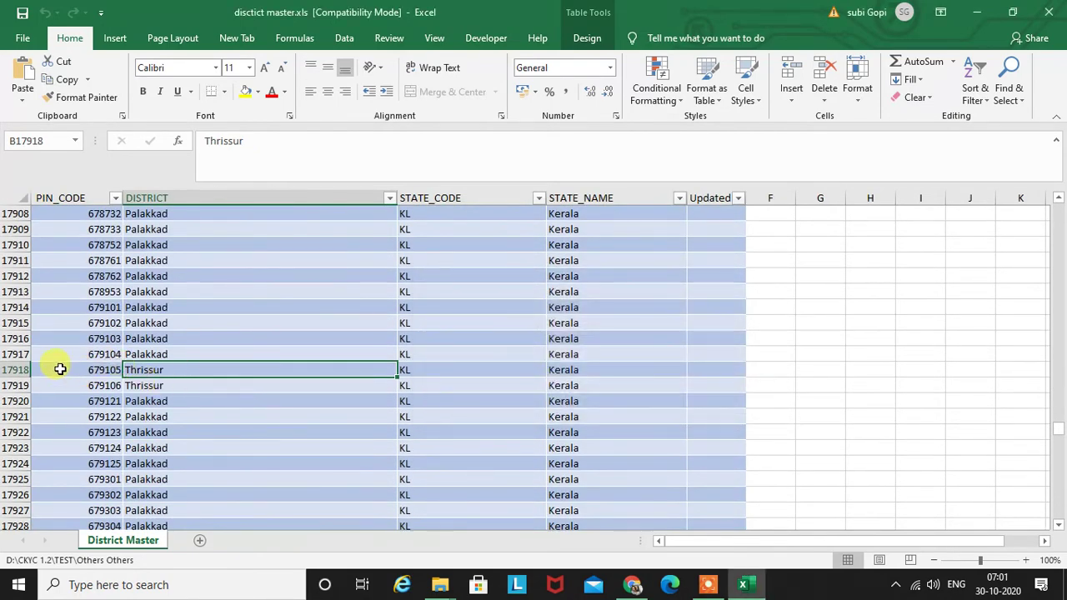
left_click_drag(59, 368, 629, 385)
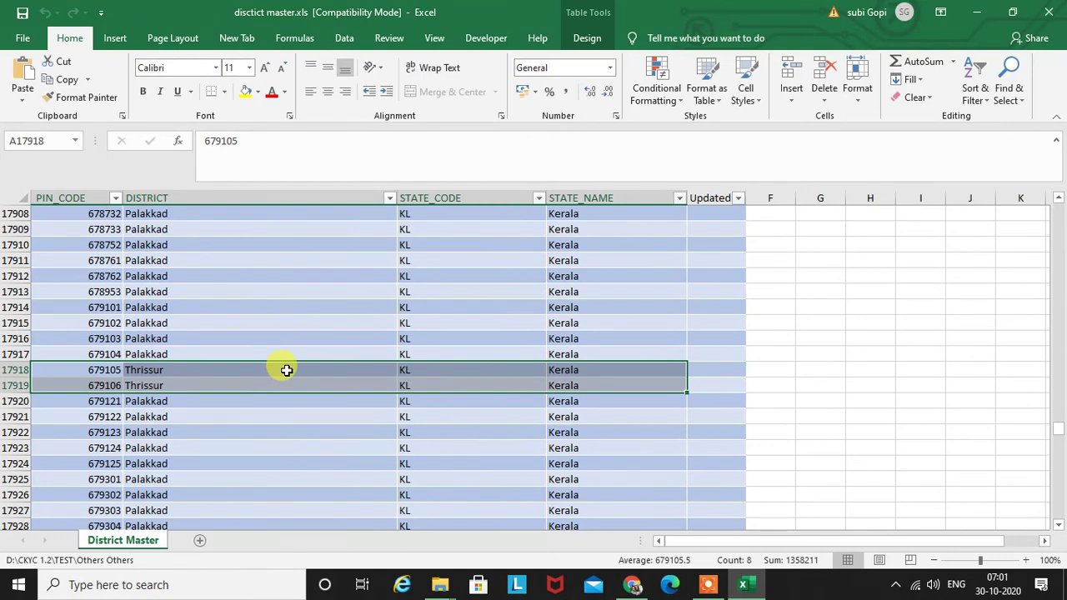
left_click(177, 375)
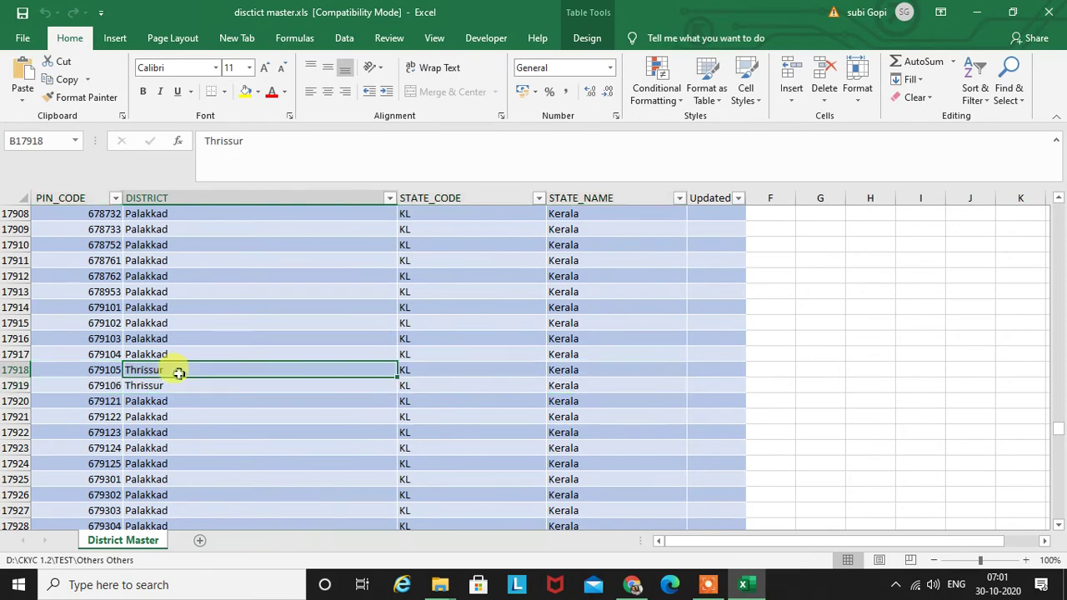
Filter the DISTRICT column to show only Thrissur
left_click(388, 199)
left_click(252, 353)
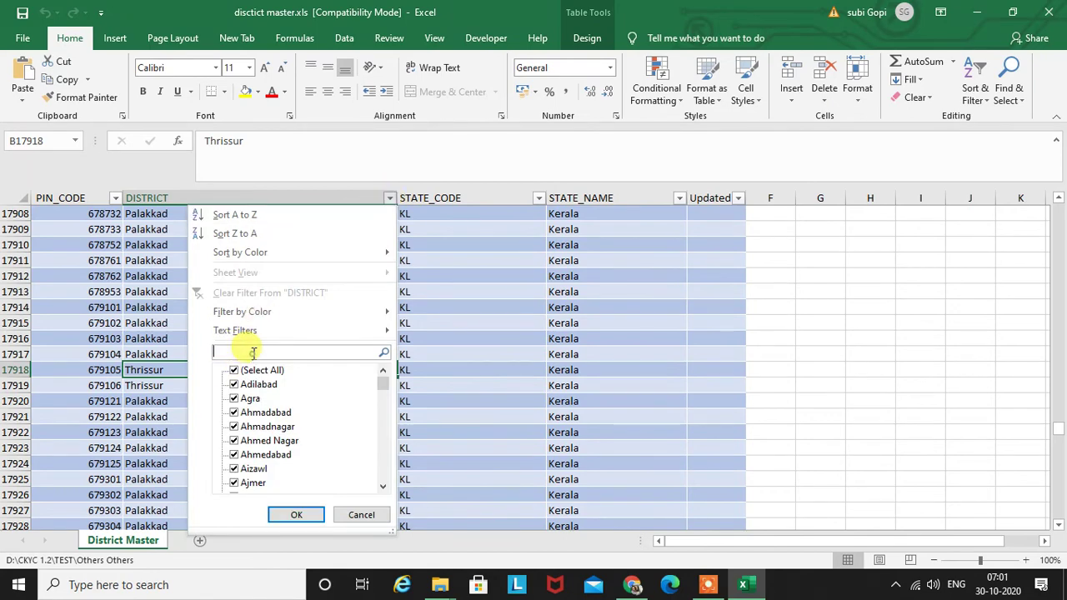
left_click(234, 373)
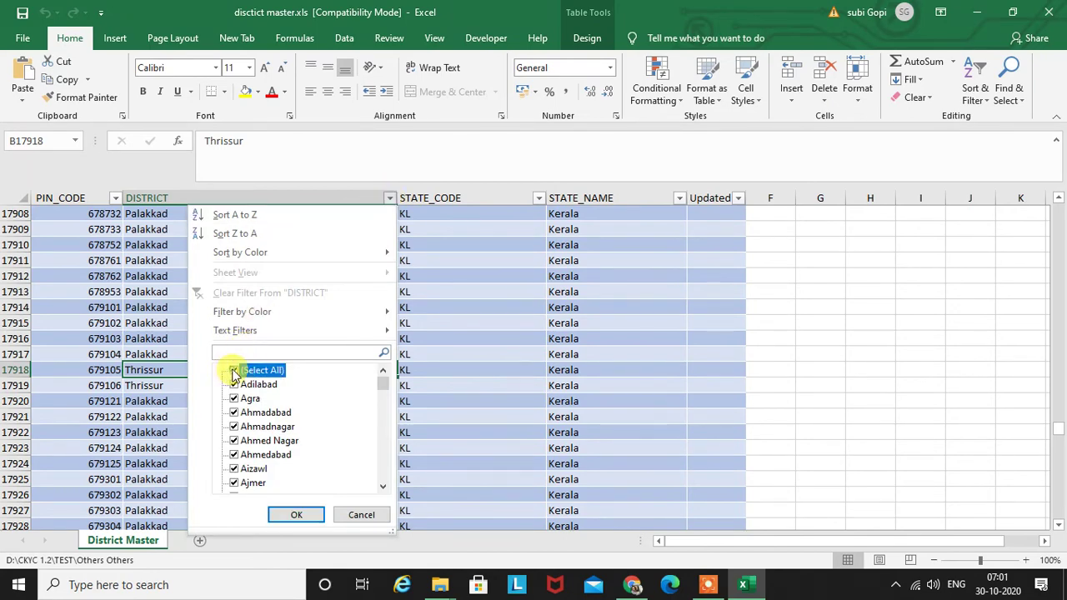
left_click(234, 371)
key("t")
key("Down")
key("Down")
key("Down")
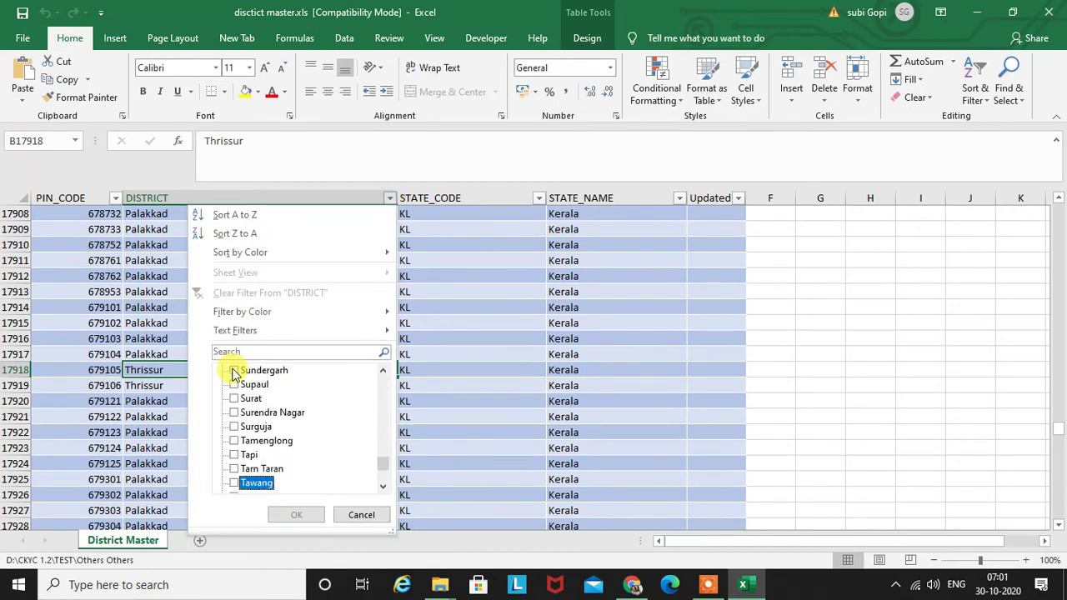
key("Down")
key("Down")
key("Down")
key("Down")
key("Down")
key("Down")
key("Down")
key("Down")
key("Down")
key("Down")
key("Down")
key("Down")
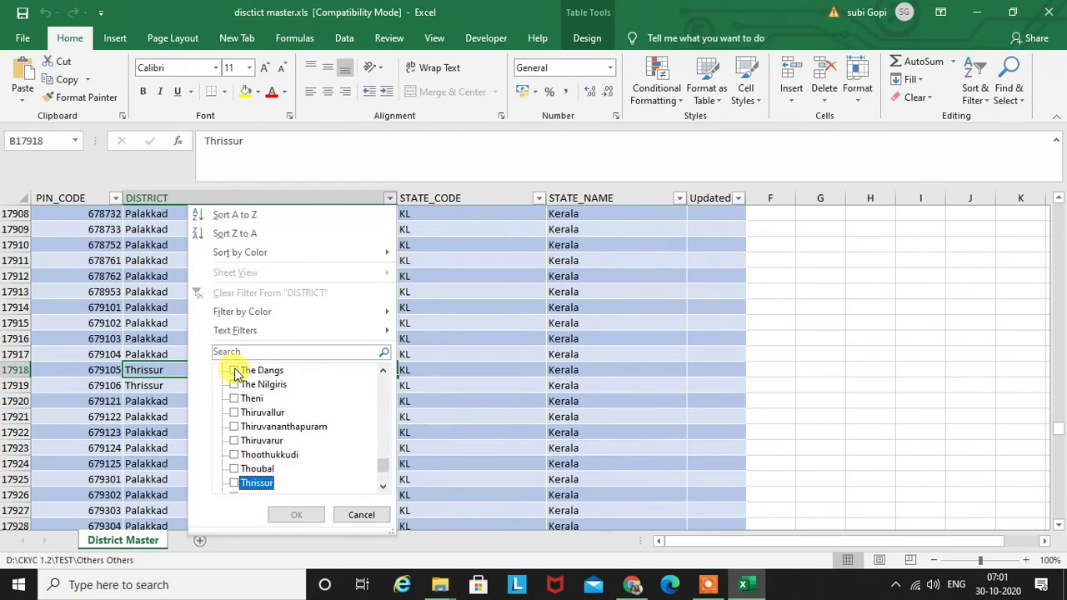
scroll(238, 371, "down", 2)
left_click(234, 454)
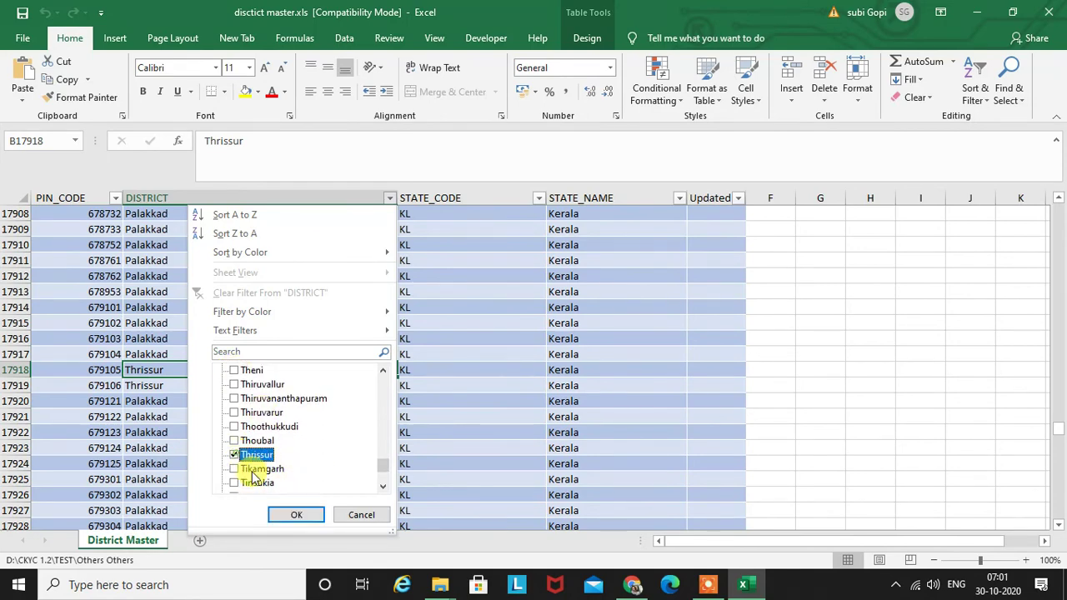
left_click(287, 516)
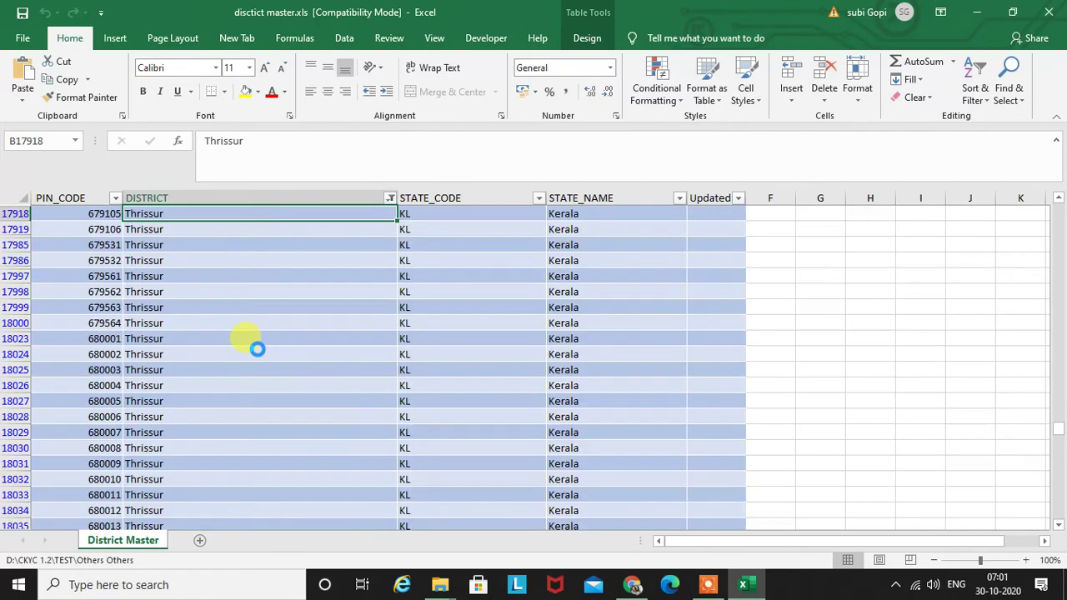
Review the filtered Thrissur rows and select all their PIN codes, from the first filtered row to the last
scroll(255, 347, "up", 1)
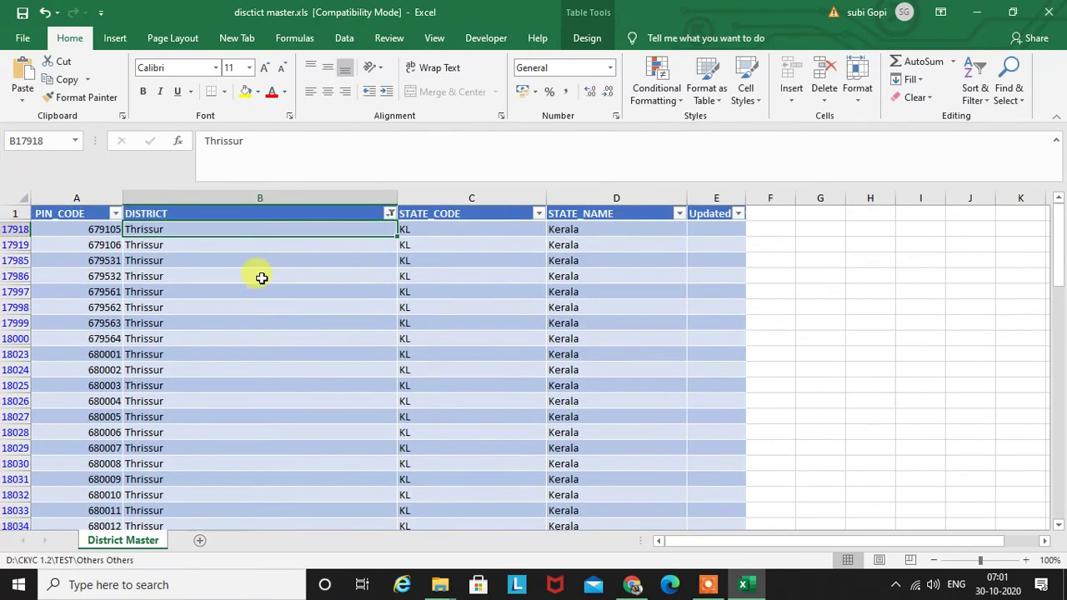
scroll(269, 300, "down", 4)
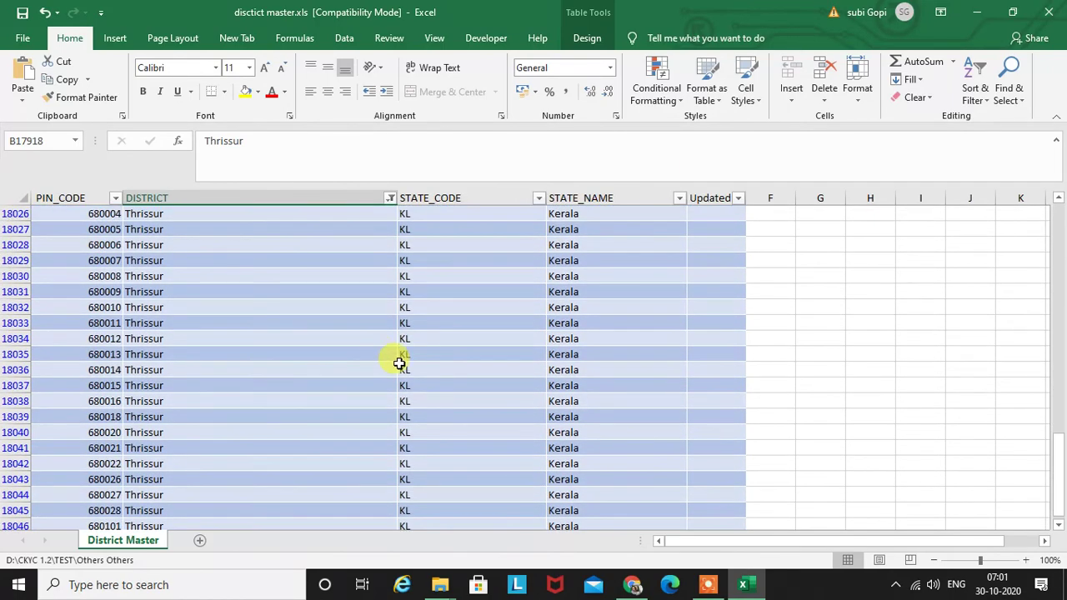
scroll(389, 360, "down", 15)
scroll(200, 395, "down", 10)
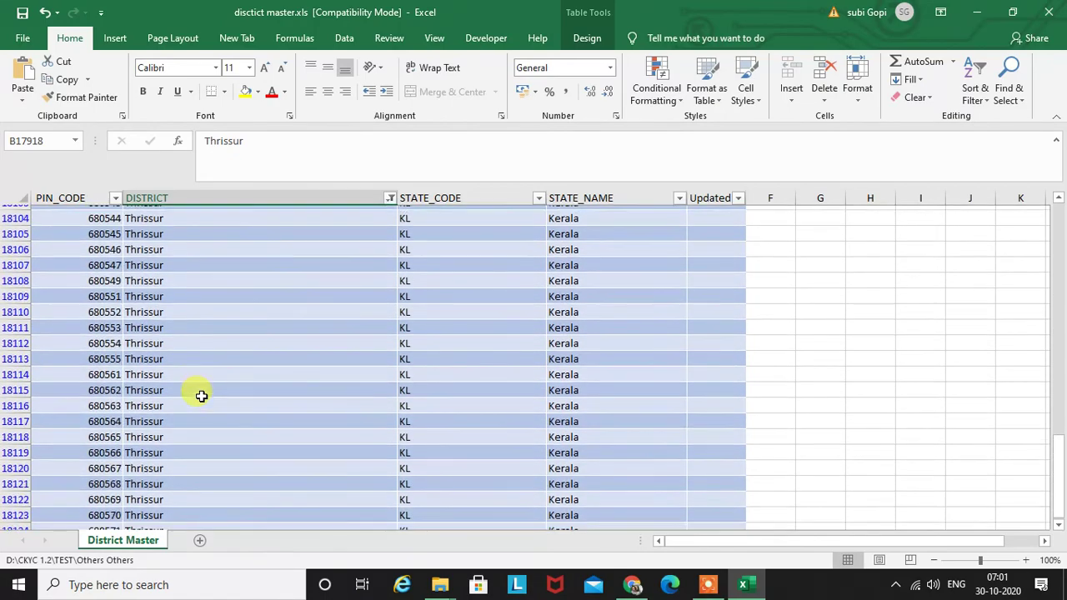
scroll(201, 396, "down", 11)
left_click(54, 370)
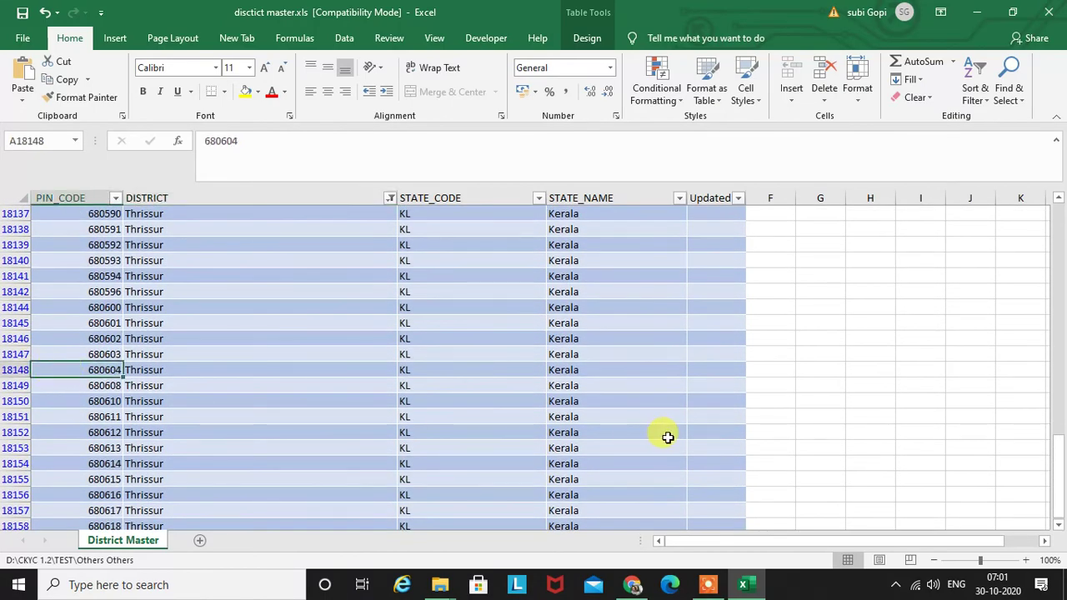
key("ctrl+Home")
key("Down")
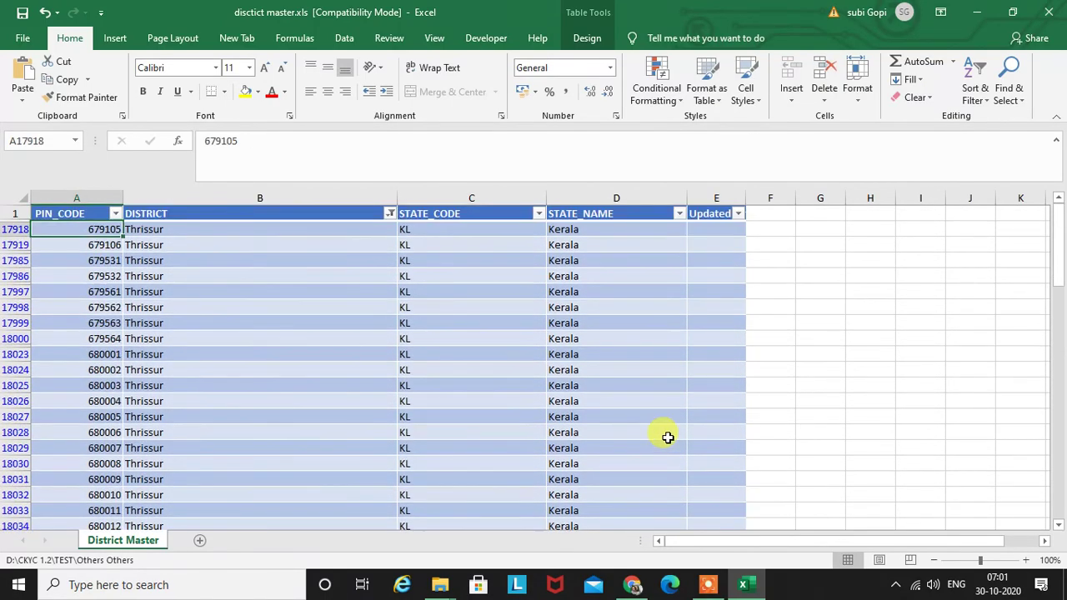
key("ctrl+shift+Down")
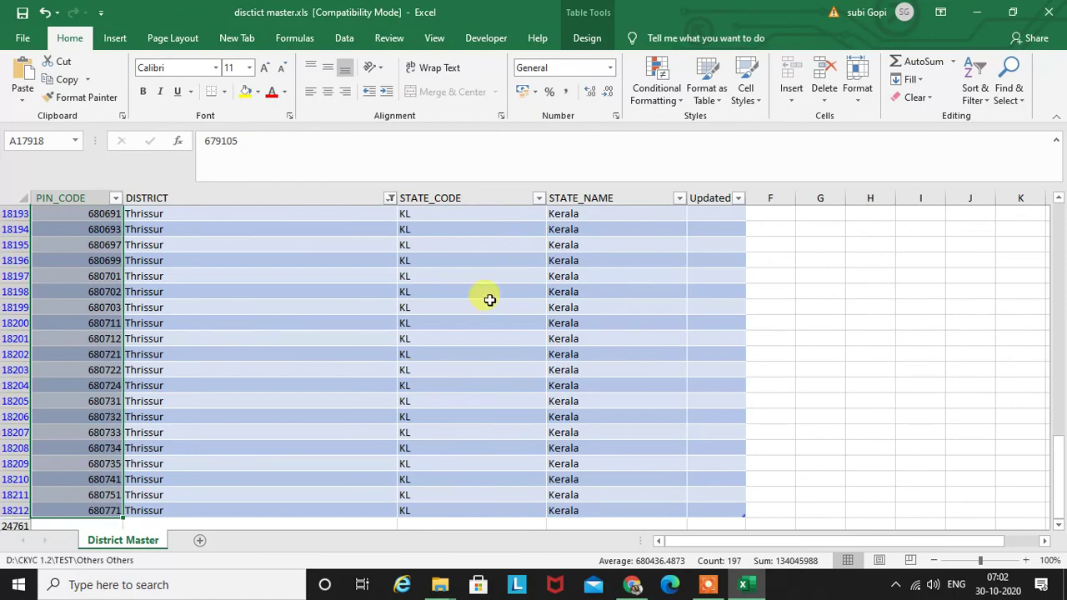
View the end of the filtered Thrissur list and clear the PIN code selection by selecting the empty cell D24761
left_click(632, 584)
scroll(159, 504, "down", 4)
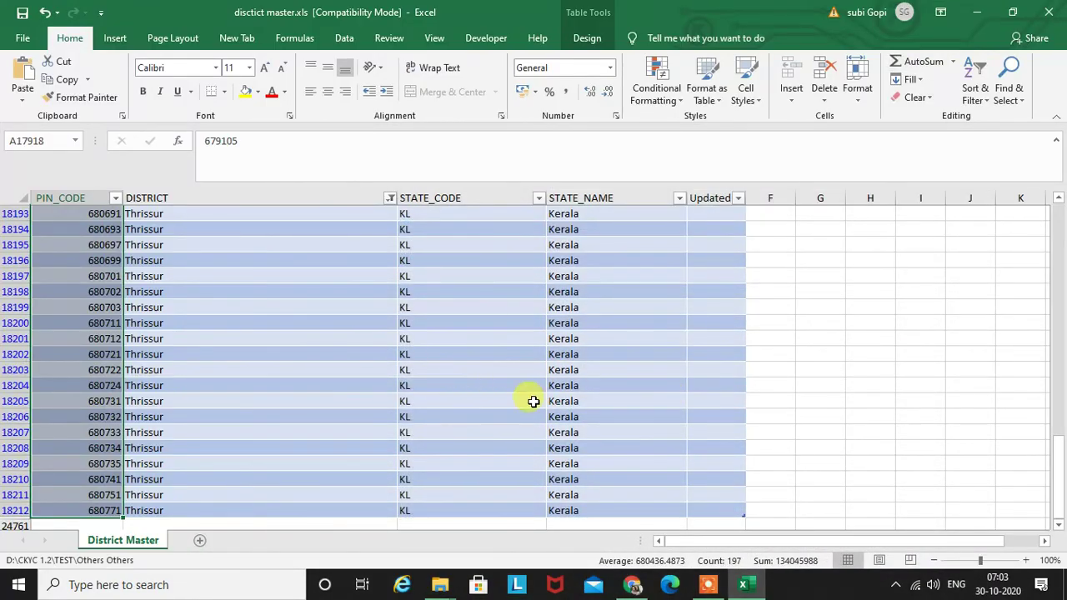
scroll(333, 350, "down", 2)
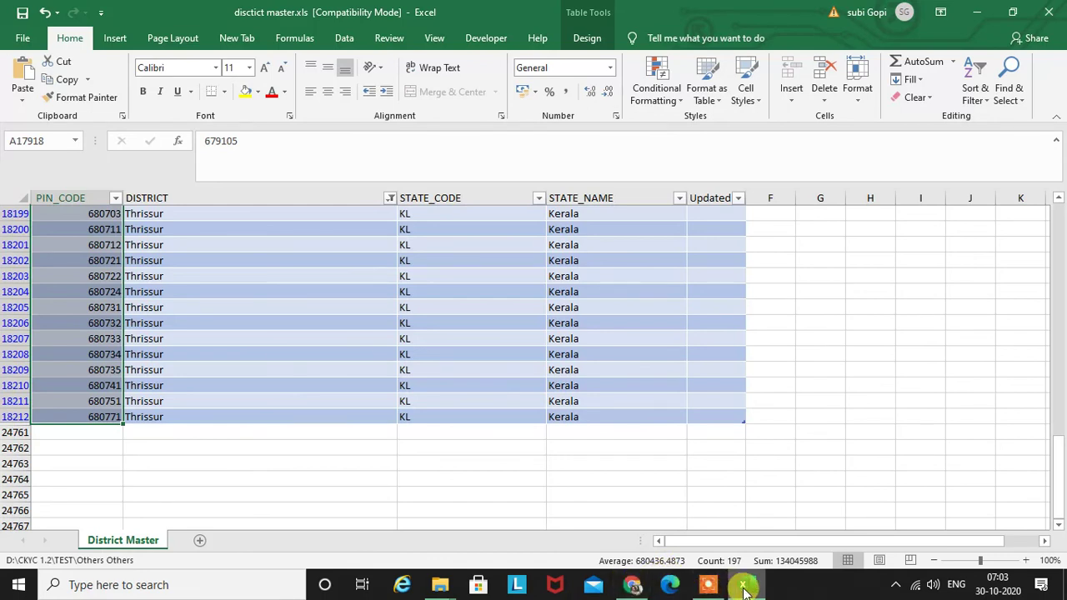
mouse_move(745, 590)
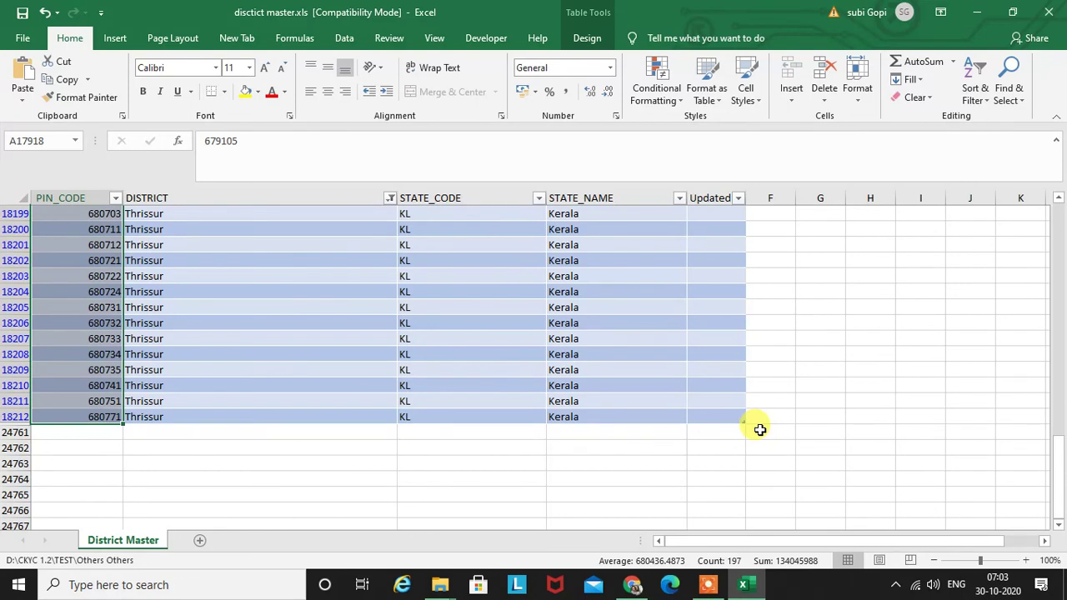
left_click(660, 435)
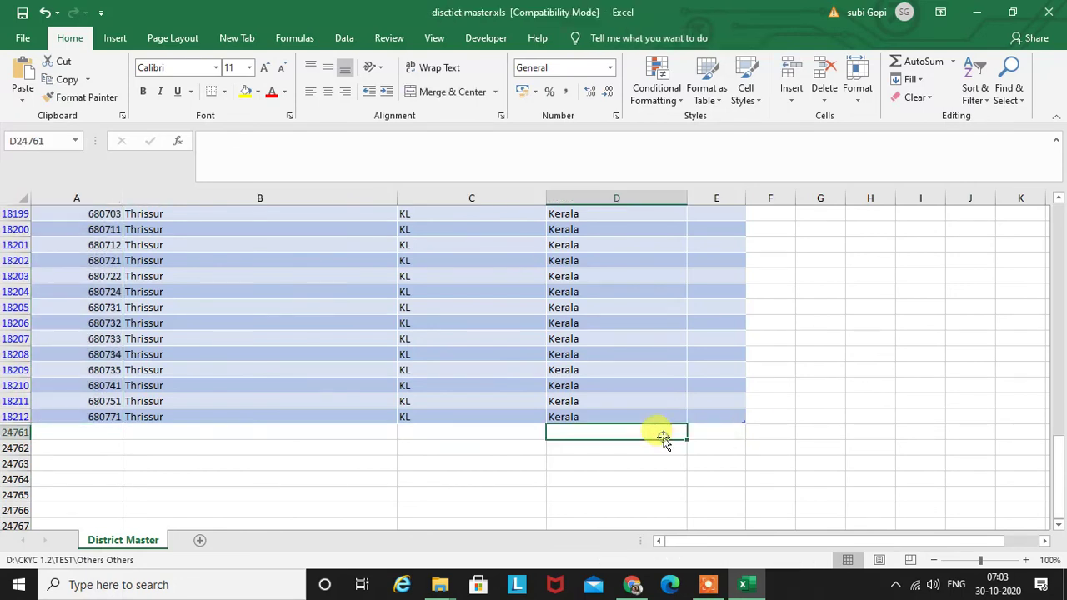
left_click(707, 585)
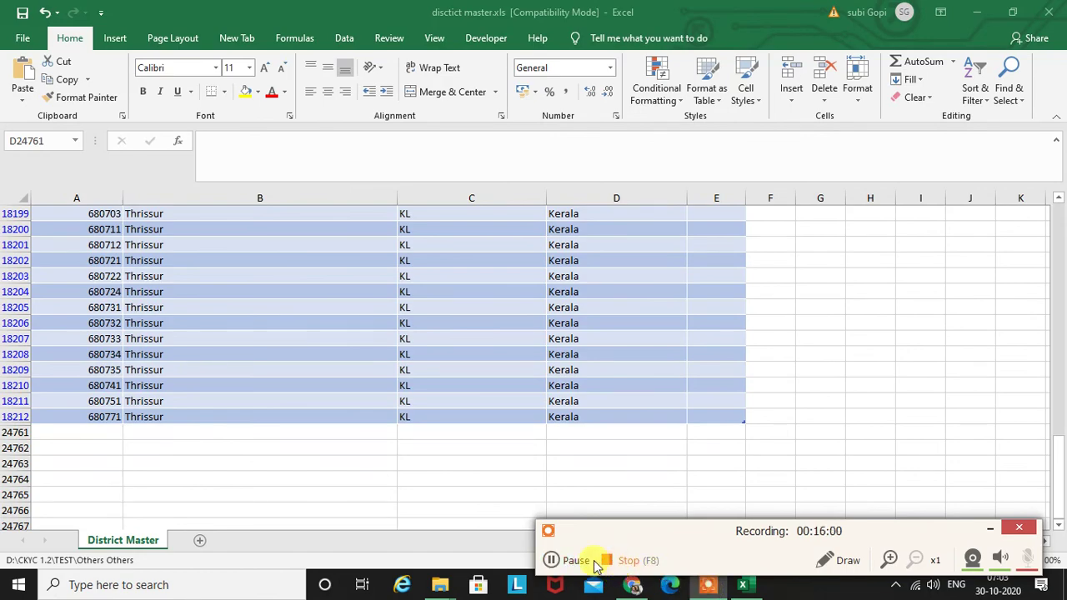